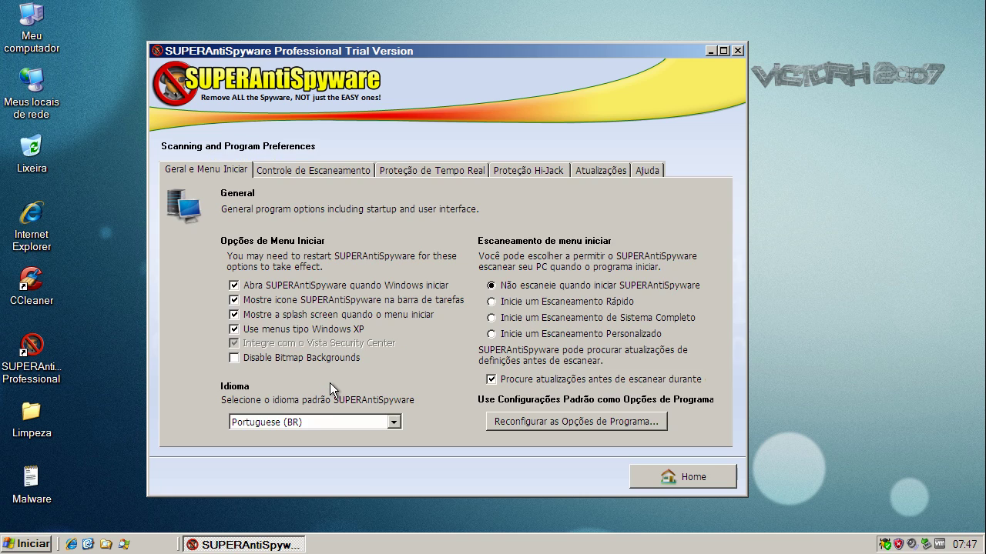
# Review the scanning control, real-time protection, Hi-Jack protection and update preferences, and return to the home screen
pyautogui.click(332, 170)
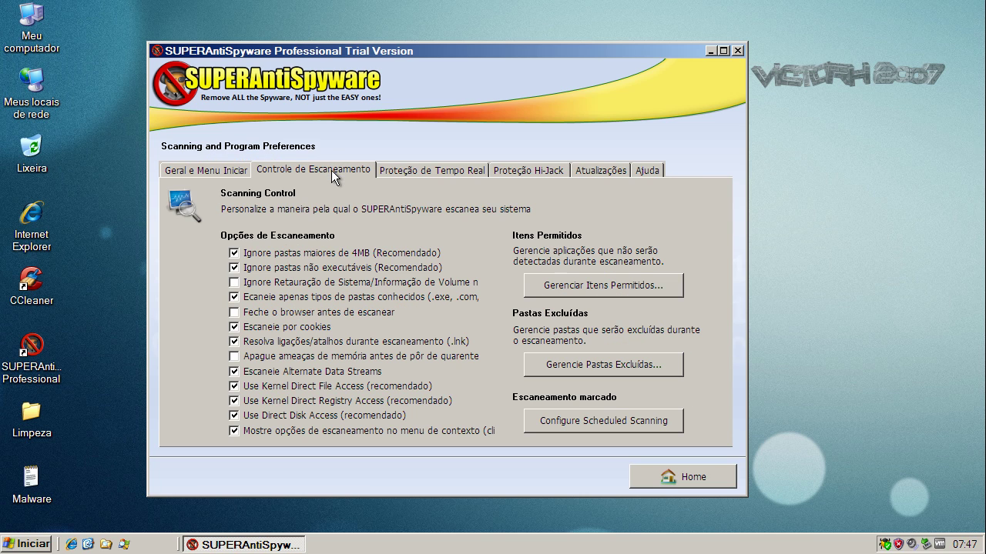
pyautogui.click(414, 173)
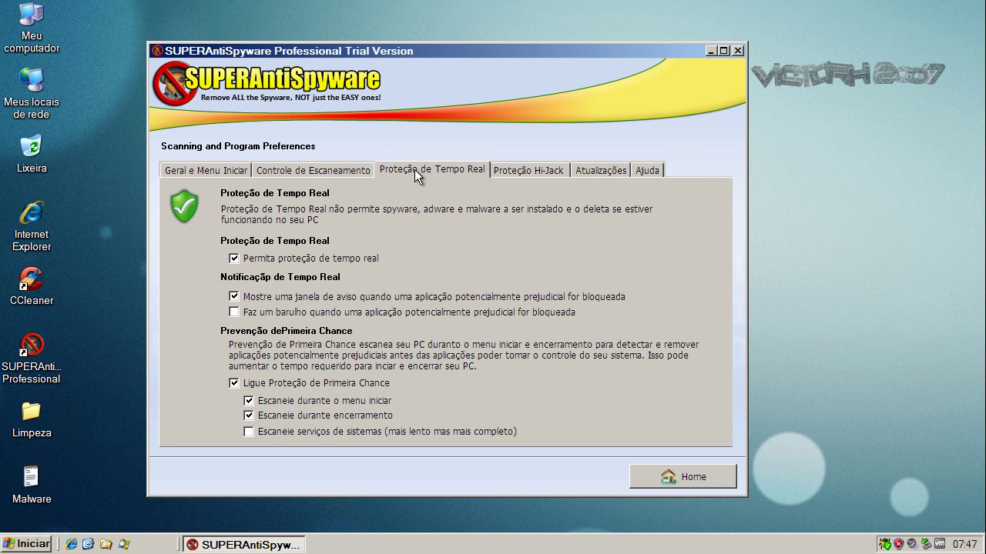
pyautogui.click(536, 172)
pyautogui.click(600, 170)
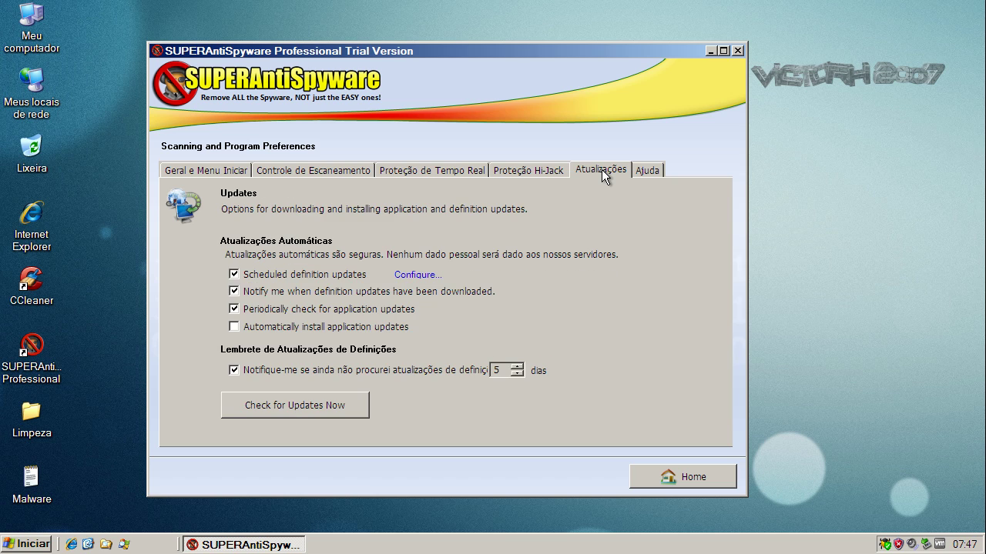
pyautogui.click(685, 479)
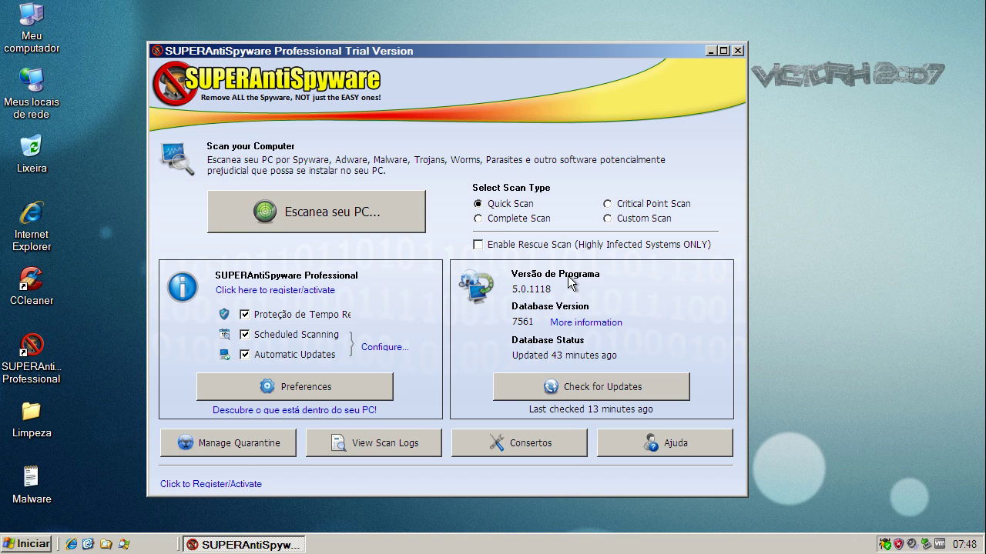
# Check for SUPERAntiSpyware definition updates, and close the update window and the main program window
pyautogui.click(603, 391)
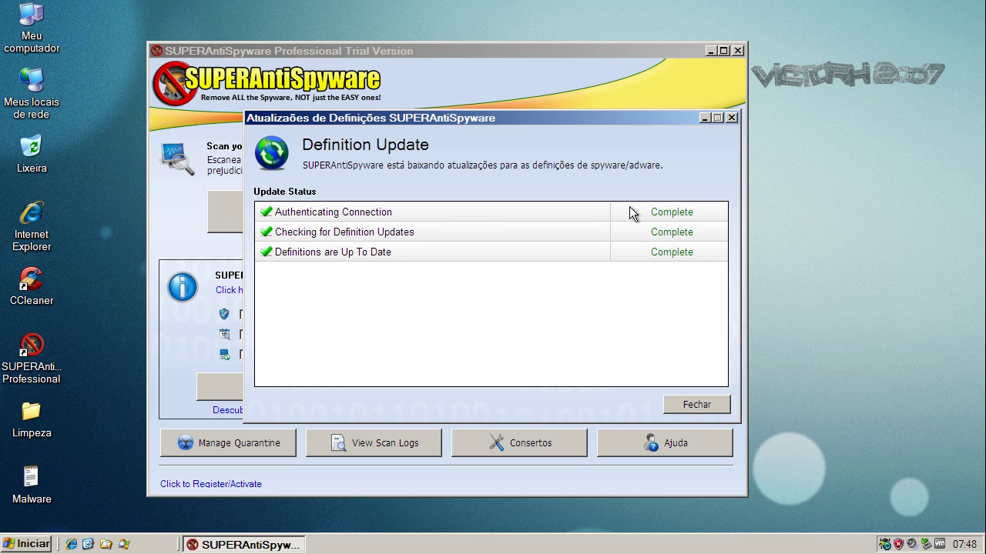
pyautogui.click(694, 405)
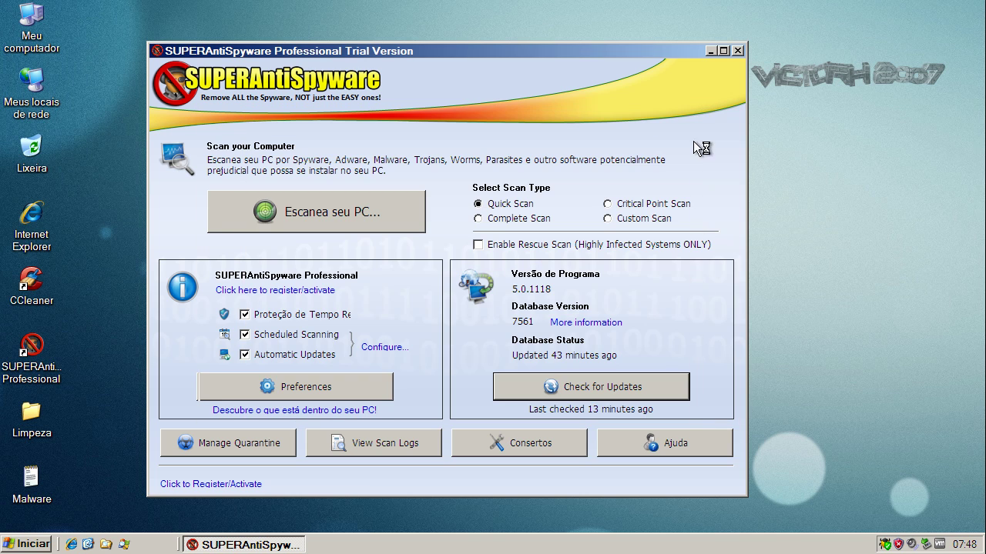
pyautogui.click(737, 51)
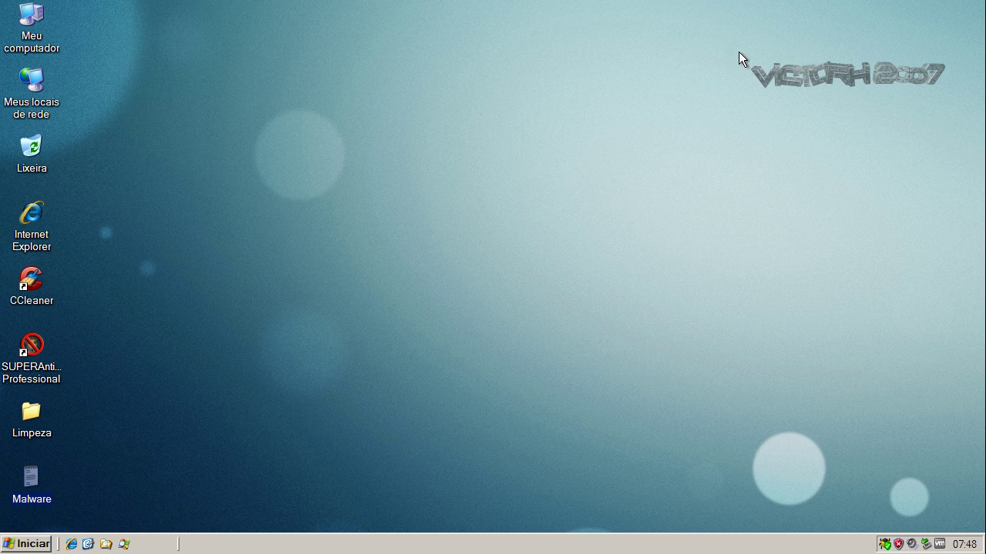
pyautogui.click(658, 129)
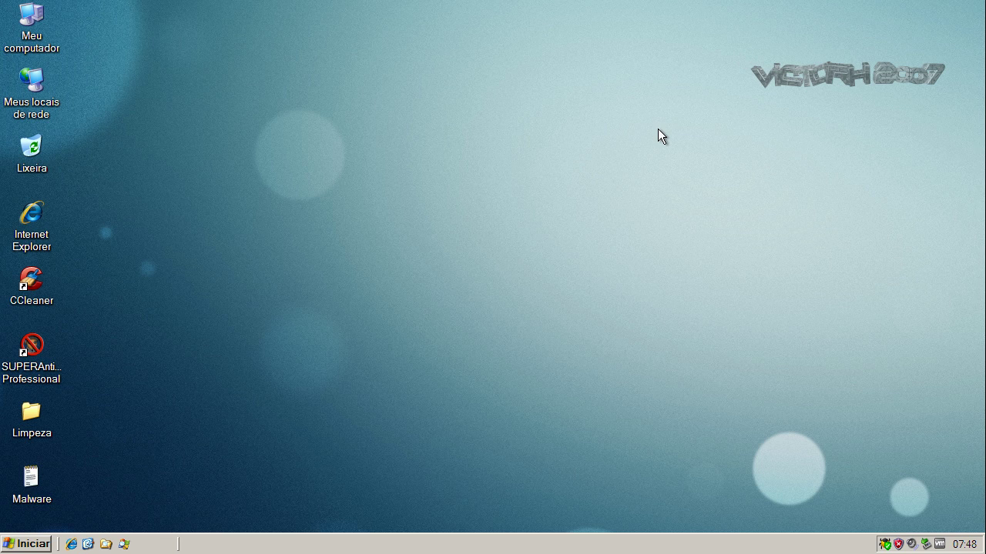
# Open Process Explorer, examine the SUPERAntiSpyware.exe process among the running processes, and minimize the window
pyautogui.click(124, 544)
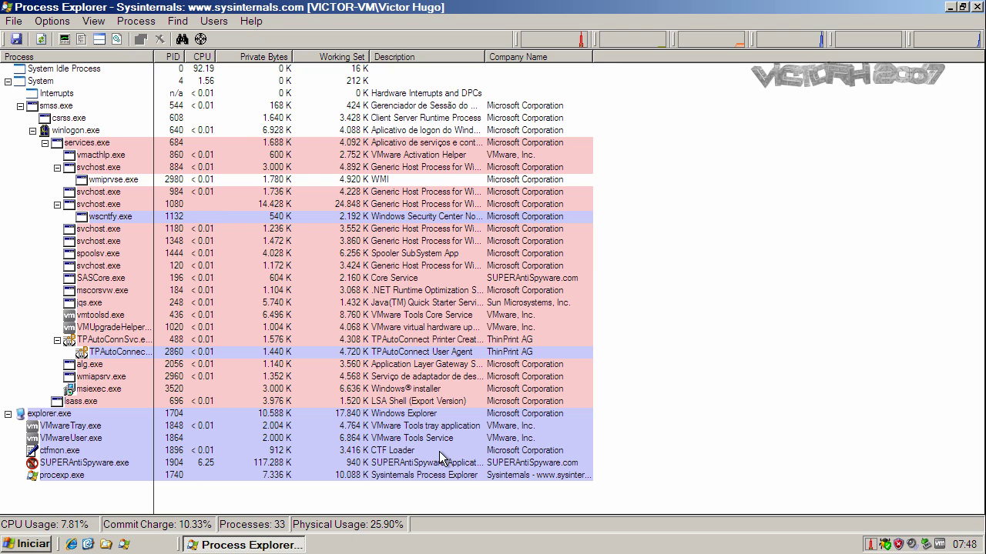
pyautogui.click(361, 463)
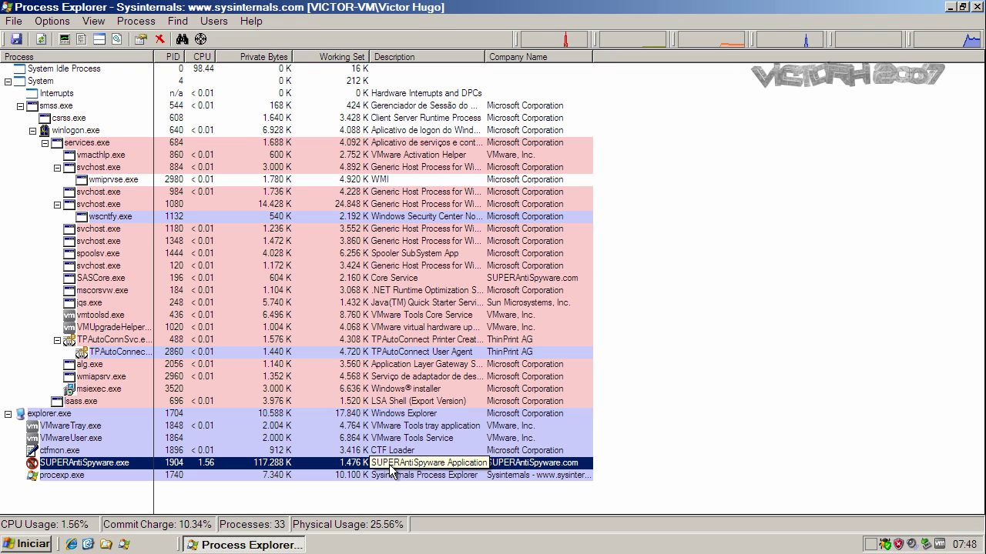
pyautogui.click(950, 7)
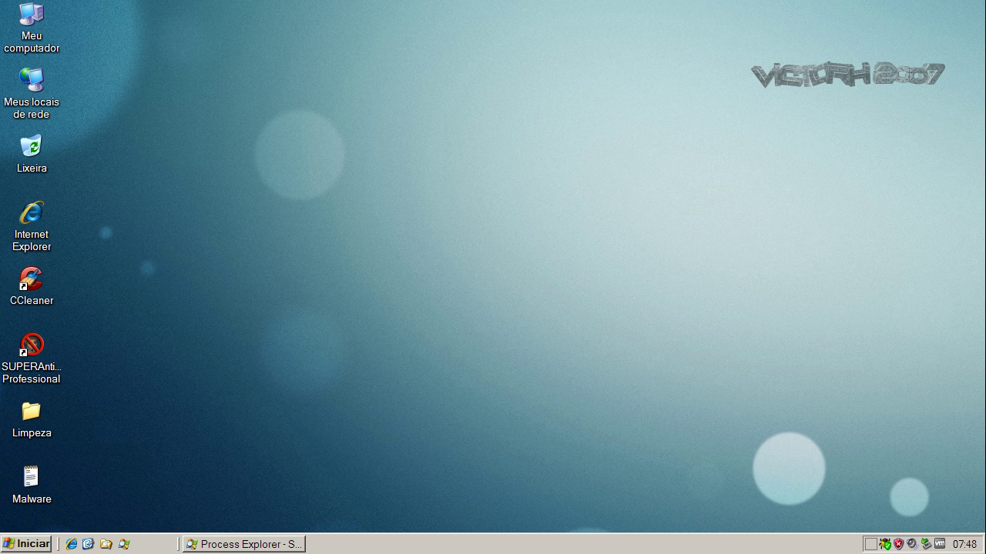
# Open the Malware text file from the desktop and copy the link download.errorsweeper.com/vistasetup.exe
pyautogui.doubleClick(31, 487)
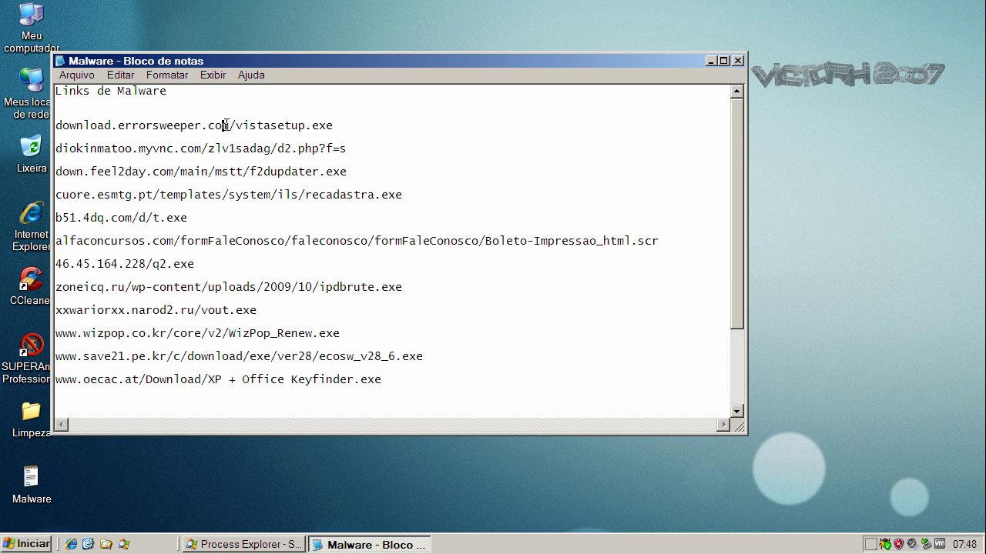
pyautogui.doubleClick(227, 125)
pyautogui.rightClick(229, 125)
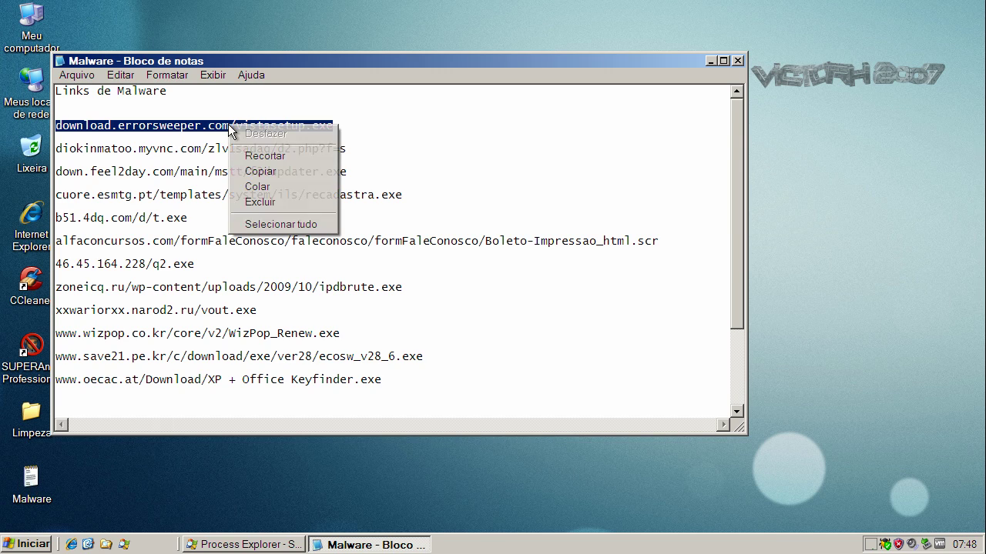
pyautogui.click(257, 171)
# Open Internet Explorer, dismiss the Google Chrome promotion and go to the copied vistasetup.exe address
pyautogui.click(71, 544)
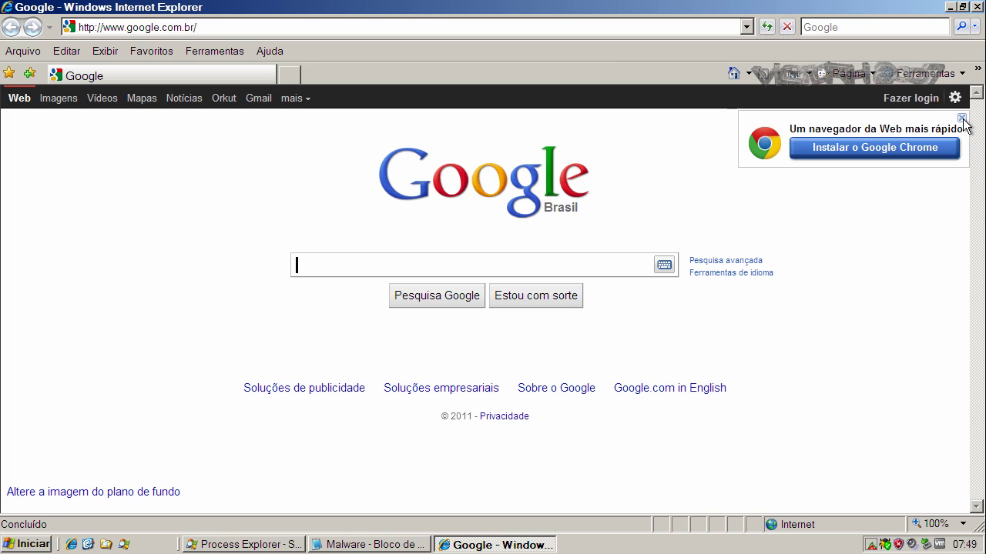
pyautogui.click(961, 119)
pyautogui.click(256, 29)
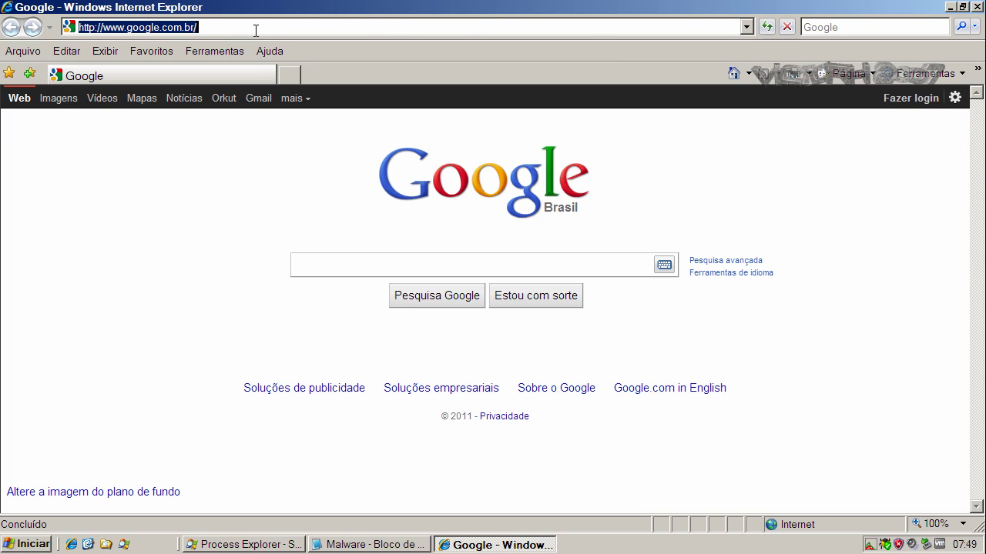
pyautogui.hotkey('ctrl', 'v')
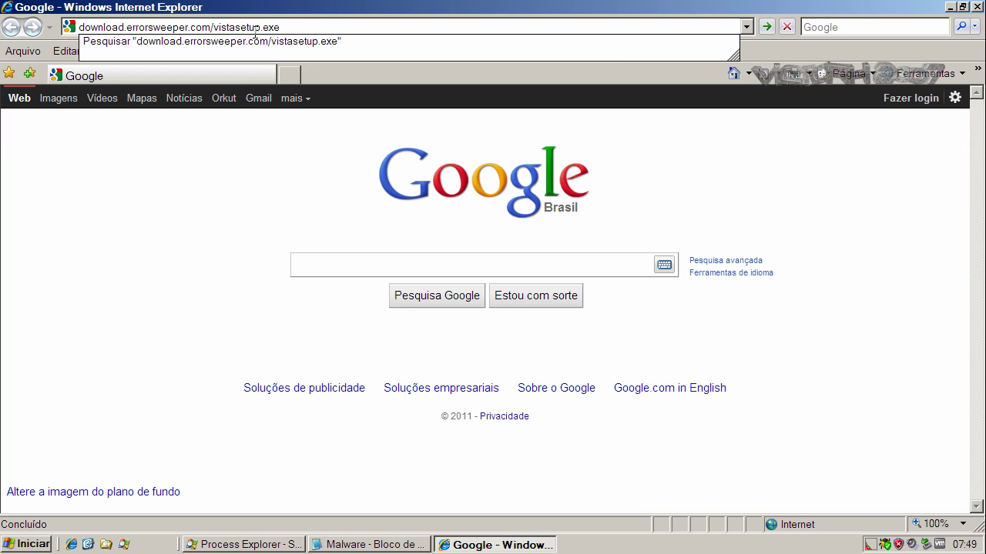
pyautogui.press('Return')
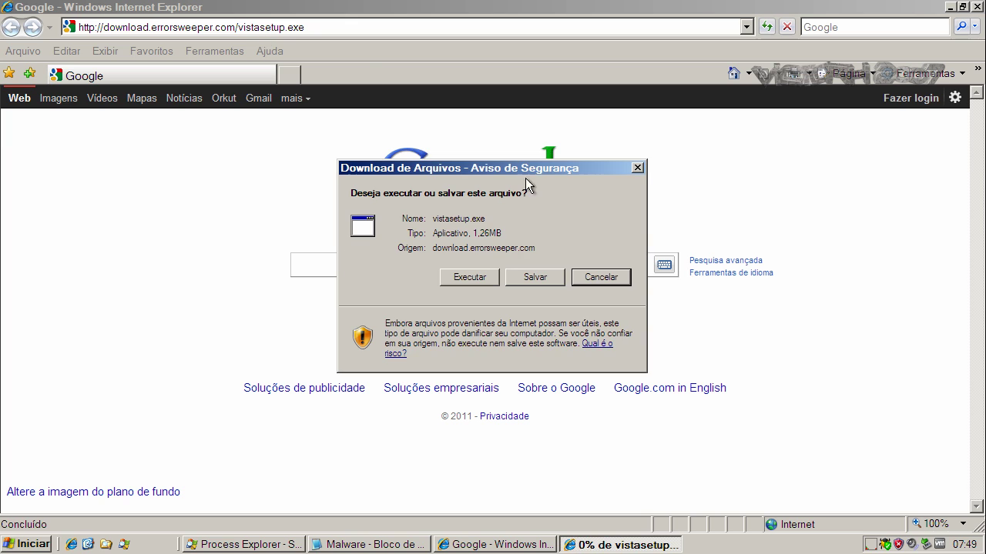
# Run vistasetup.exe, accept the license agreement, install ErrorSweeper and finish its setup wizard
pyautogui.click(471, 277)
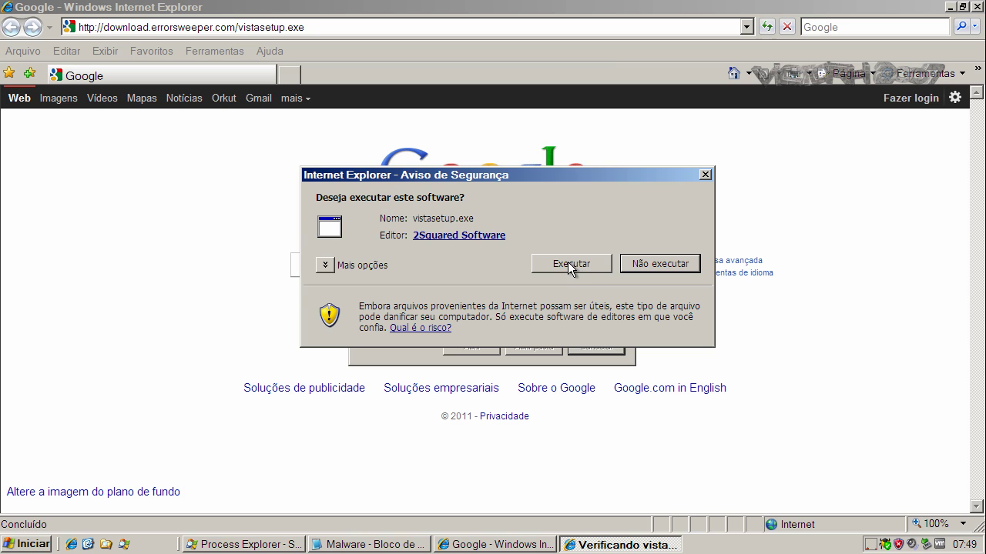
pyautogui.click(570, 263)
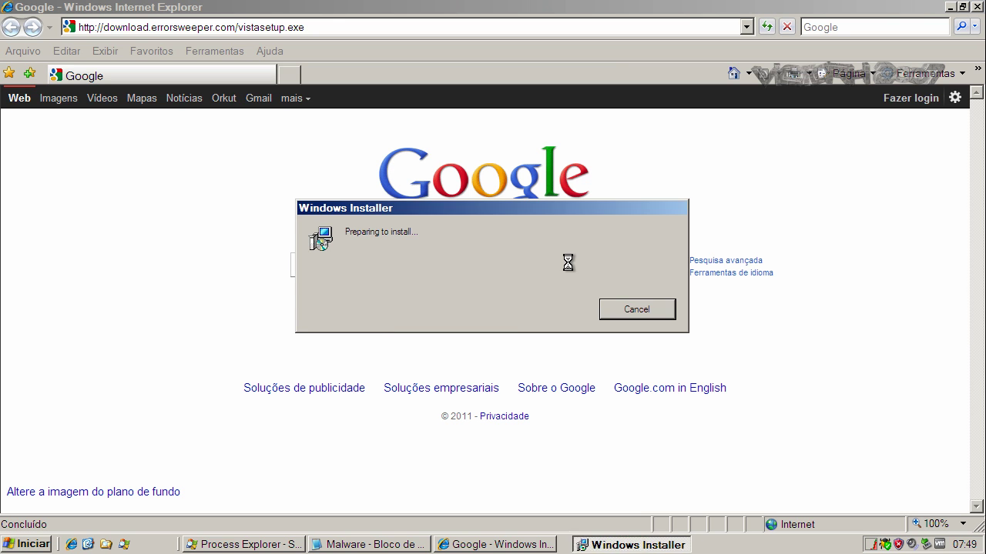
pyautogui.click(443, 379)
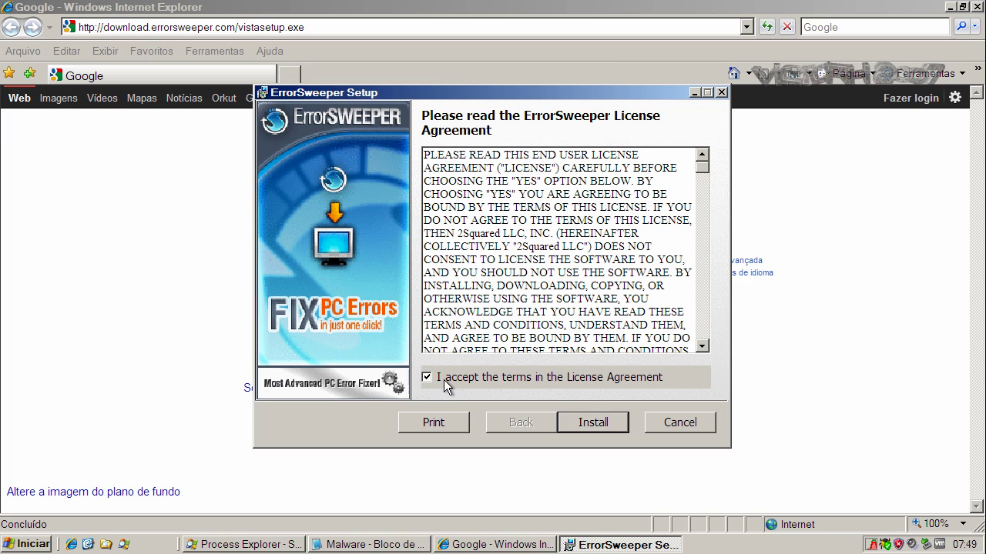
pyautogui.click(578, 421)
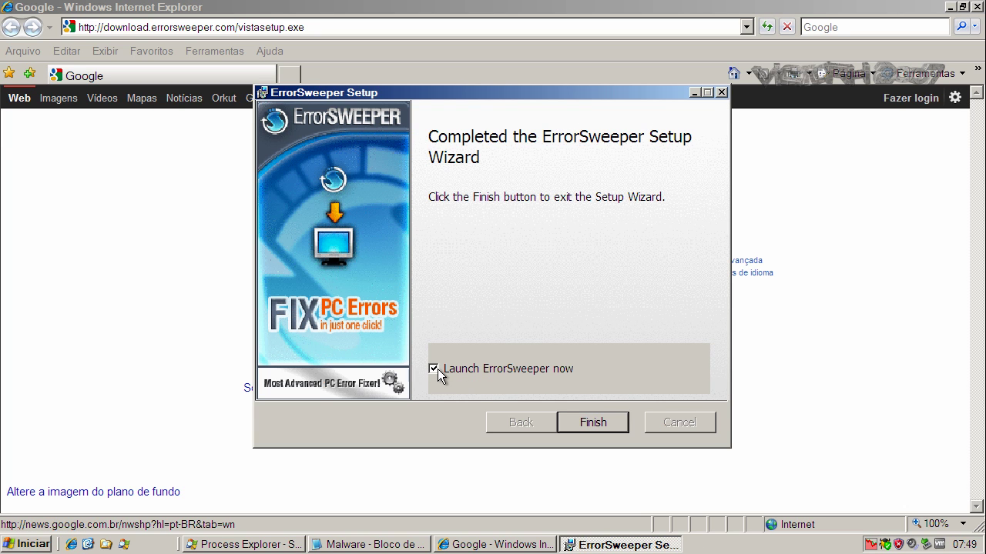
pyautogui.click(570, 423)
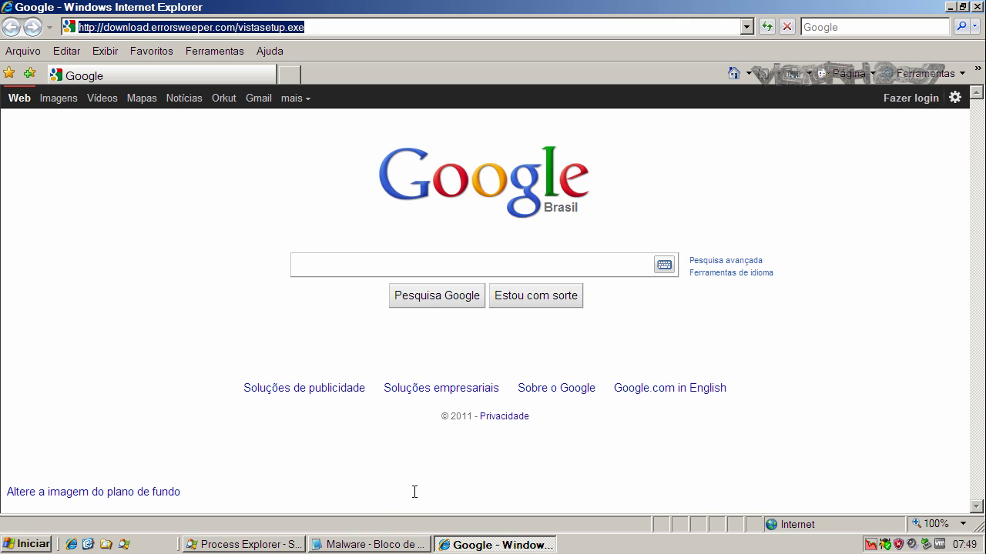
# Switch to the Malware text file and copy the second link, diokinmatoo.myvnc.com/zlv1sadag/d2.php?f=s
pyautogui.click(364, 544)
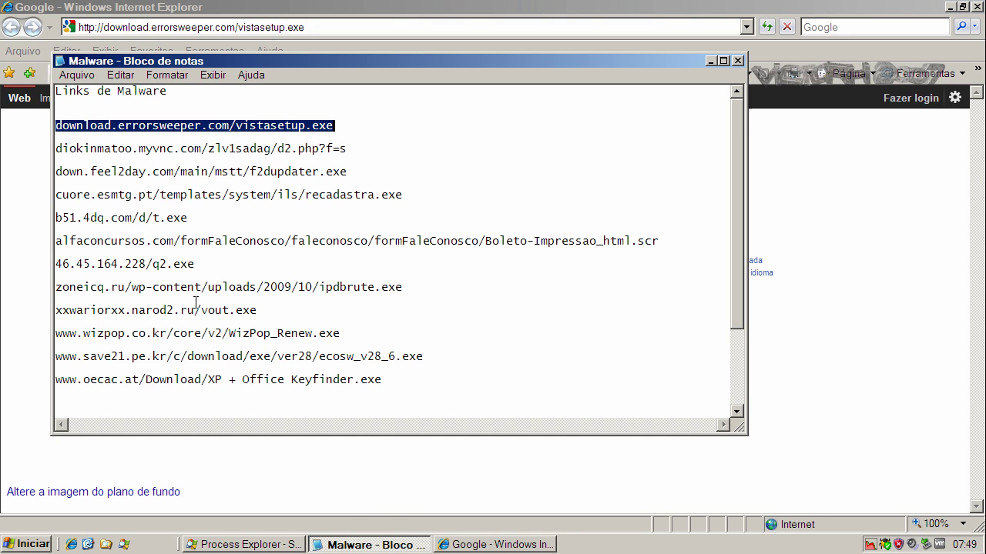
pyautogui.doubleClick(146, 149)
pyautogui.rightClick(148, 148)
pyautogui.click(181, 198)
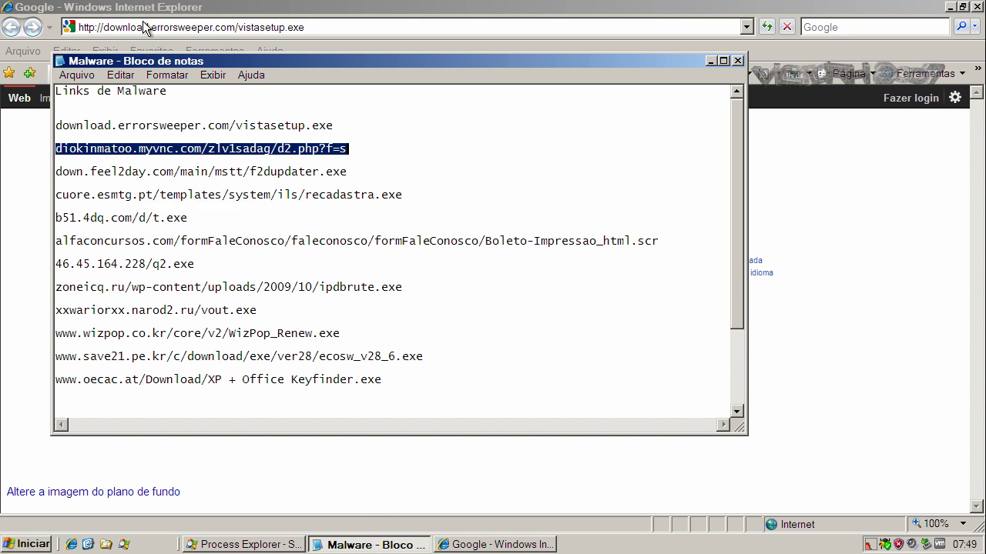
# Load the copied d2.php link in Internet Explorer and choose to run the offered 177770.exe download
pyautogui.click(142, 24)
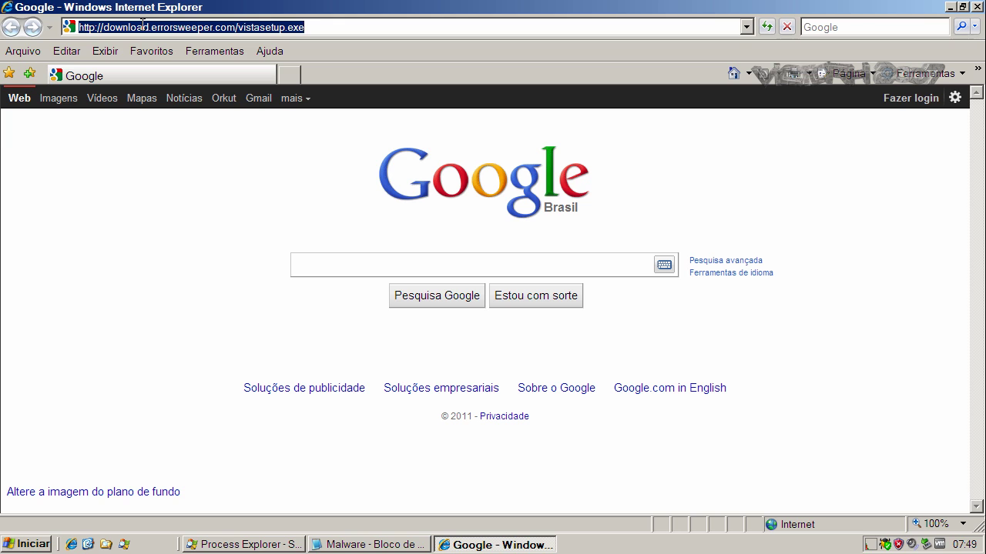
pyautogui.hotkey('ctrl', 'v')
pyautogui.press('Return')
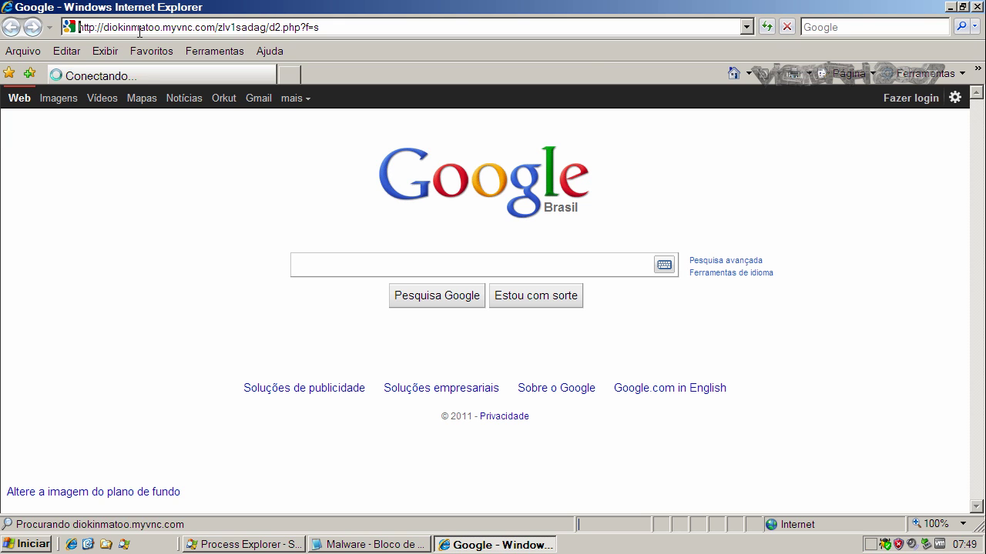
pyautogui.click(465, 277)
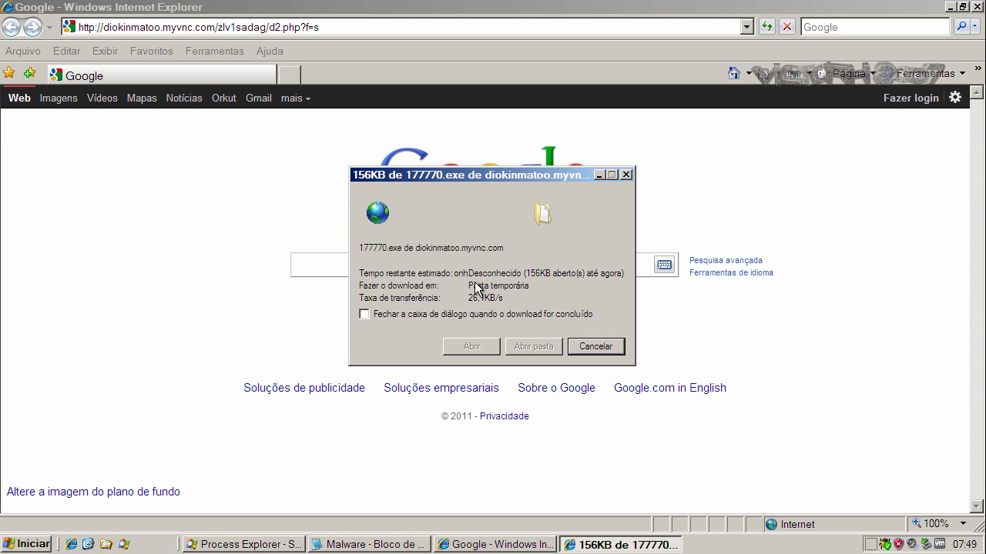
# Switch to the Malware text file and copy the third link, down.feel2day.com/main/mstt/f2dupdater.exe
pyautogui.click(376, 547)
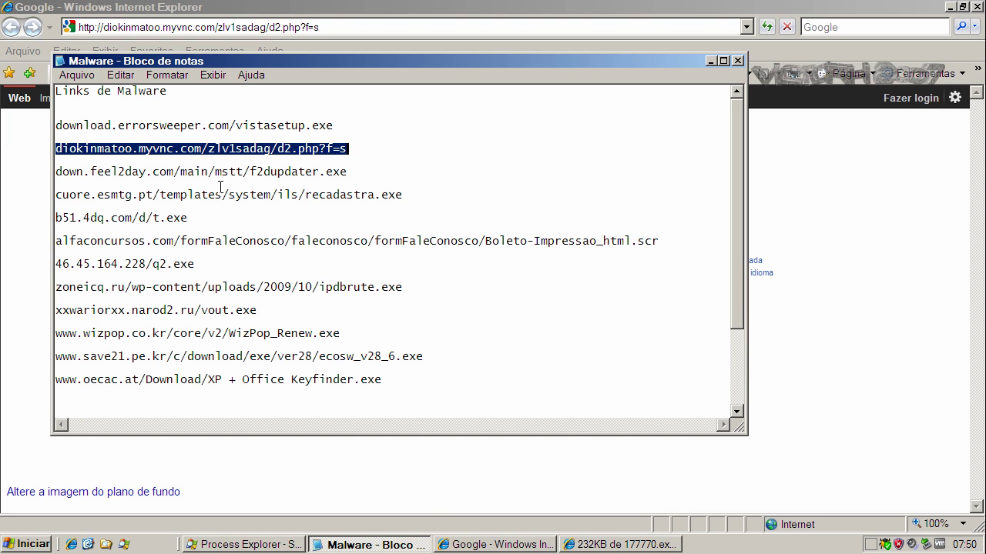
pyautogui.click(220, 172)
pyautogui.doubleClick(220, 172)
pyautogui.rightClick(221, 172)
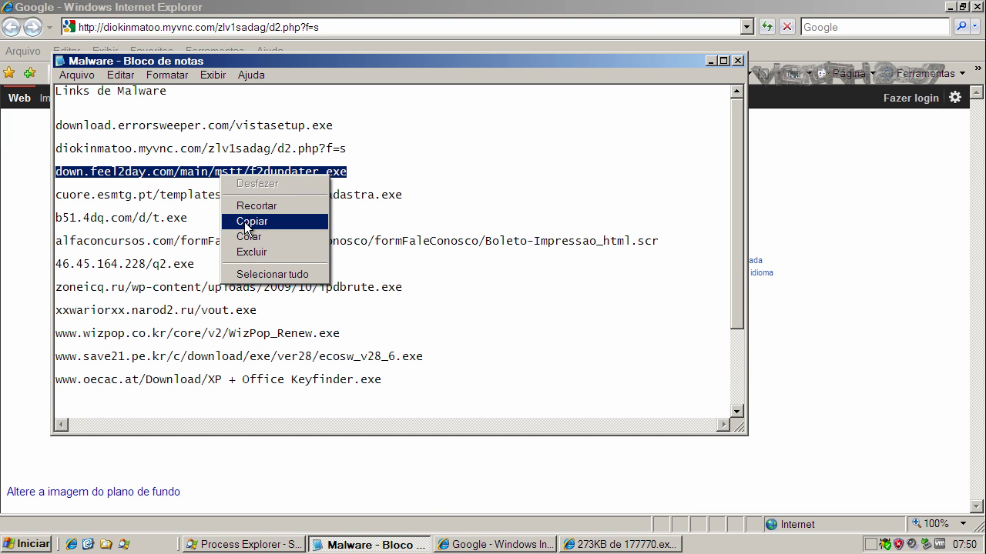
pyautogui.click(252, 221)
# Minimize the Malware text file, return to the 177770.exe download and run the downloaded file
pyautogui.click(709, 61)
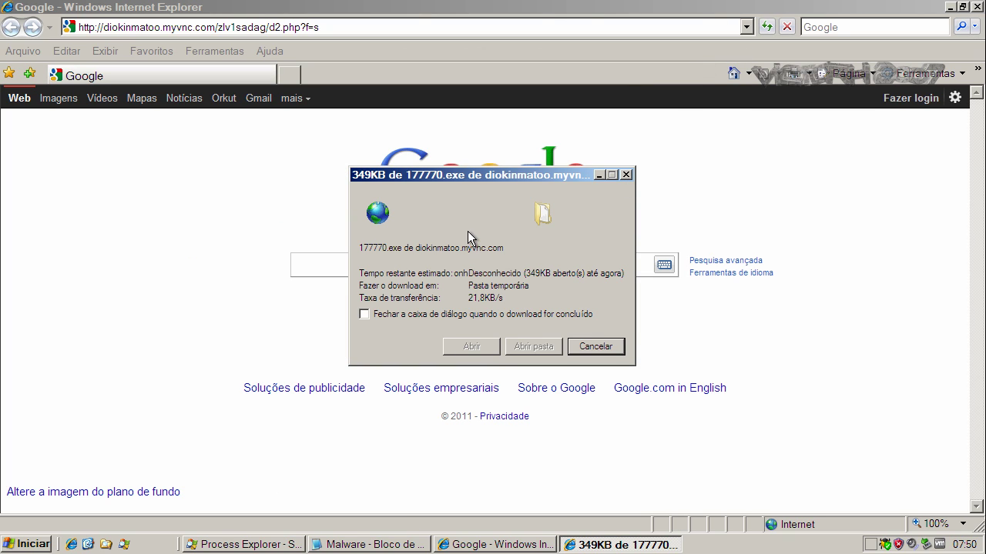
pyautogui.moveTo(485, 174); pyautogui.dragTo(511, 174)
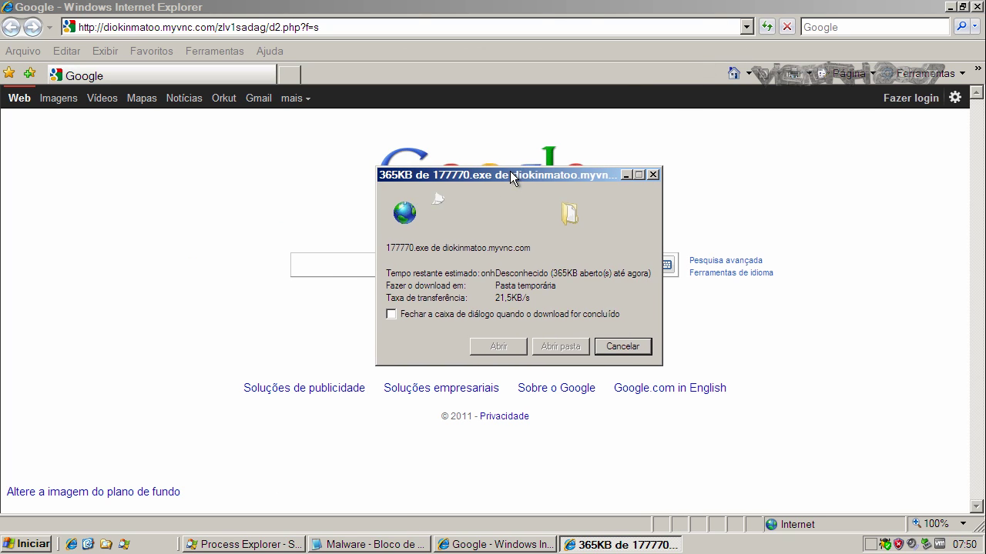
pyautogui.click(615, 292)
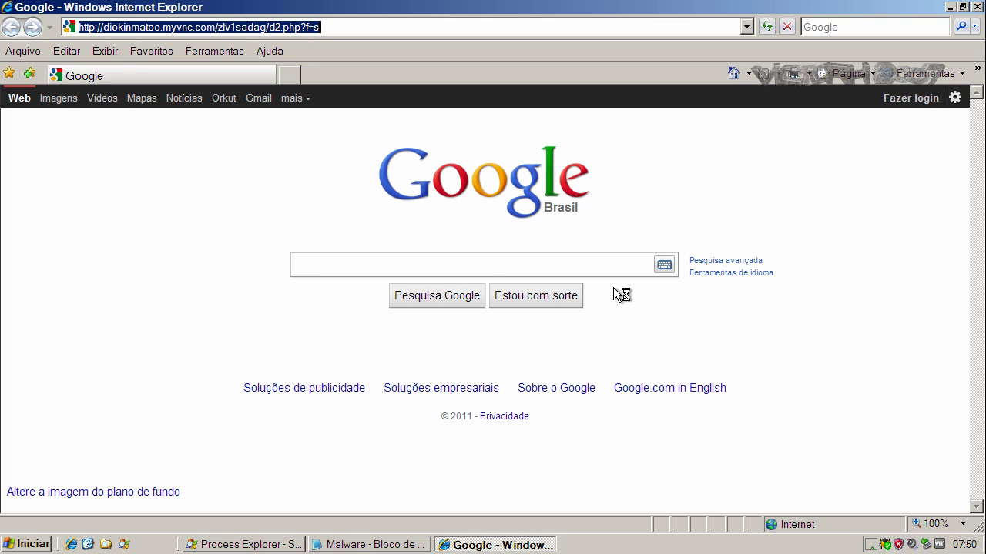
# Switch to Process Explorer and select the 177770[1].exe process under iexplore.exe to examine it
pyautogui.click(264, 542)
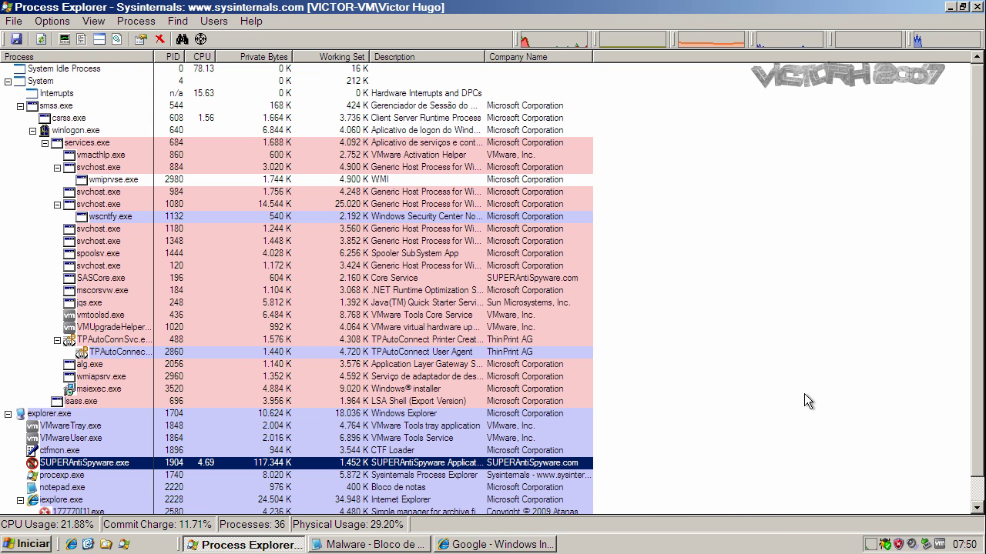
pyautogui.scroll(-1, 980, 323)
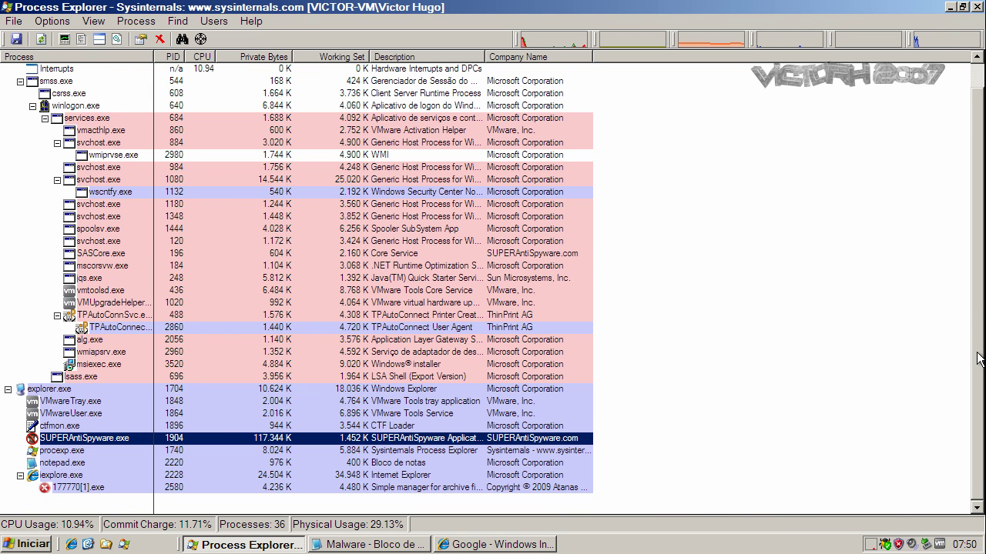
pyautogui.click(85, 486)
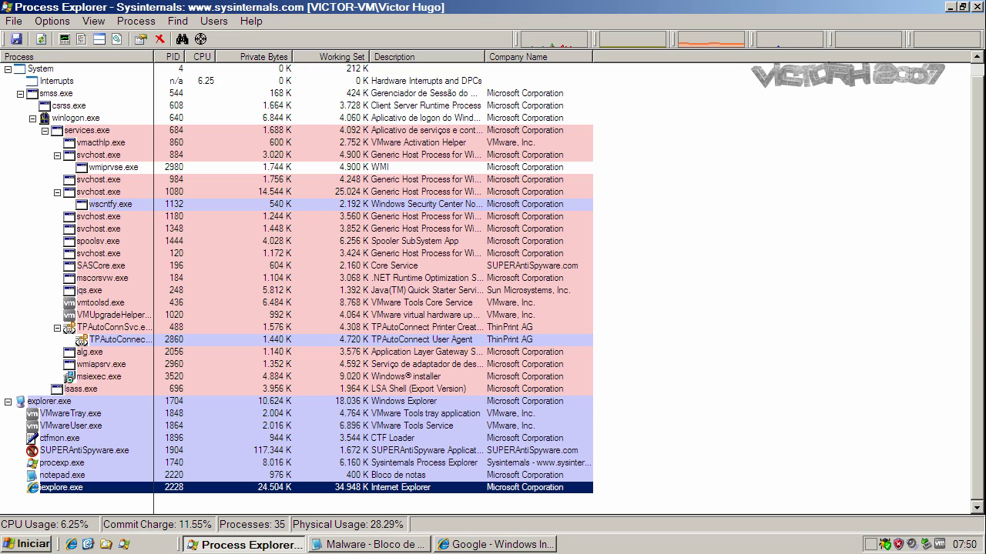
# Minimize Process Explorer, load the copied f2dupdater.exe link in Internet Explorer and run the downloaded file
pyautogui.click(951, 7)
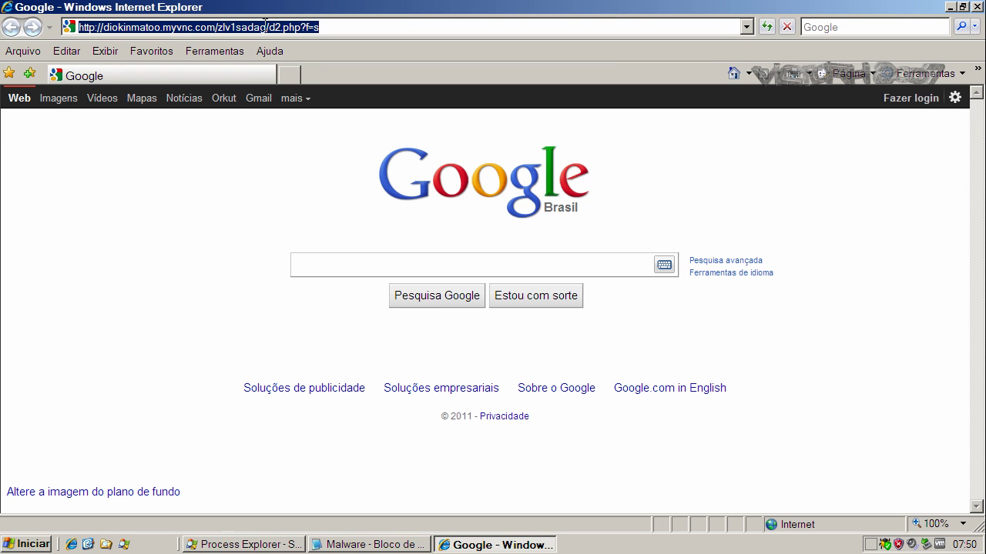
pyautogui.hotkey('ctrl', 'v')
pyautogui.press('Return')
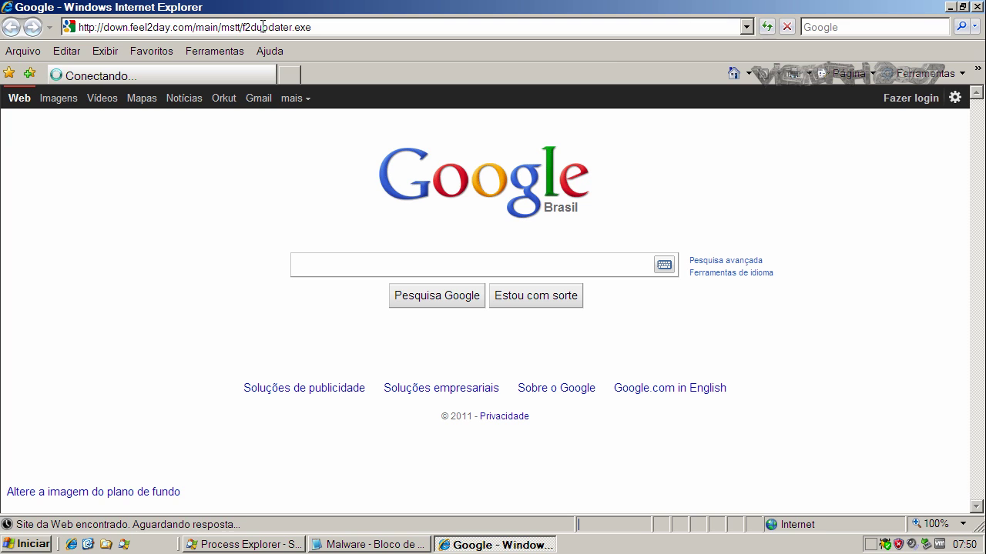
pyautogui.click(473, 276)
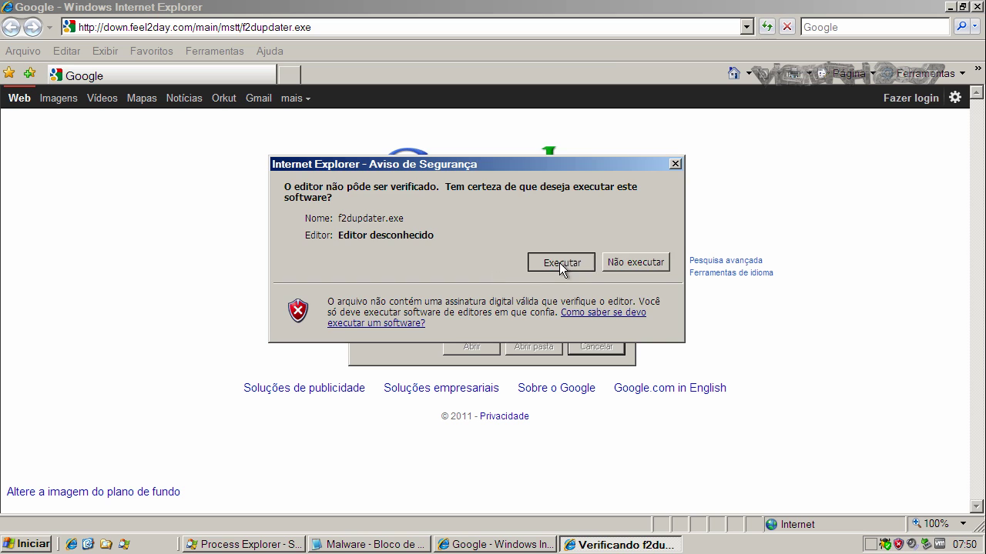
pyautogui.click(559, 262)
# Switch to the Malware text file and copy the fourth link, cuore.esmtg.pt/templates/system/ils/recadastra.exe
pyautogui.click(372, 542)
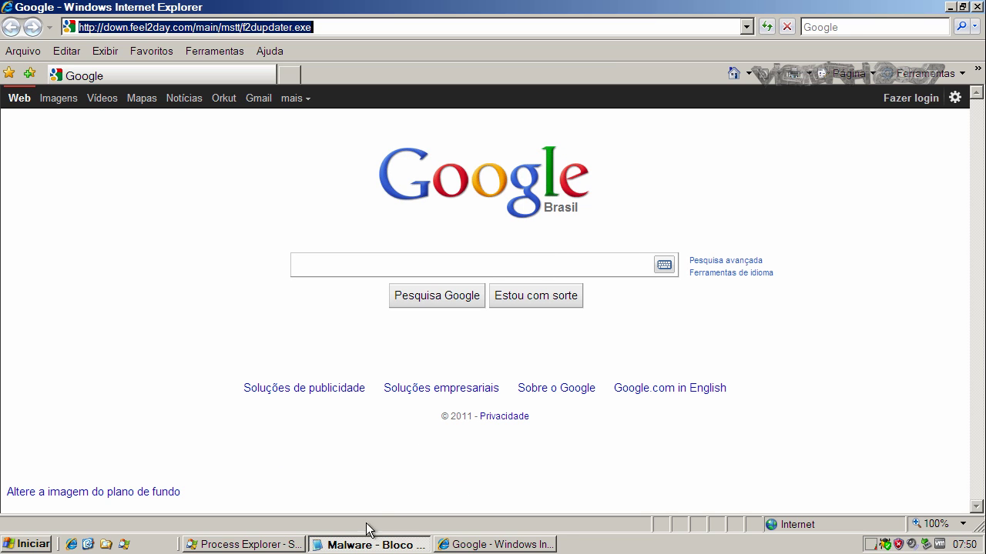
pyautogui.click(262, 197)
pyautogui.doubleClick(262, 197)
pyautogui.rightClick(264, 201)
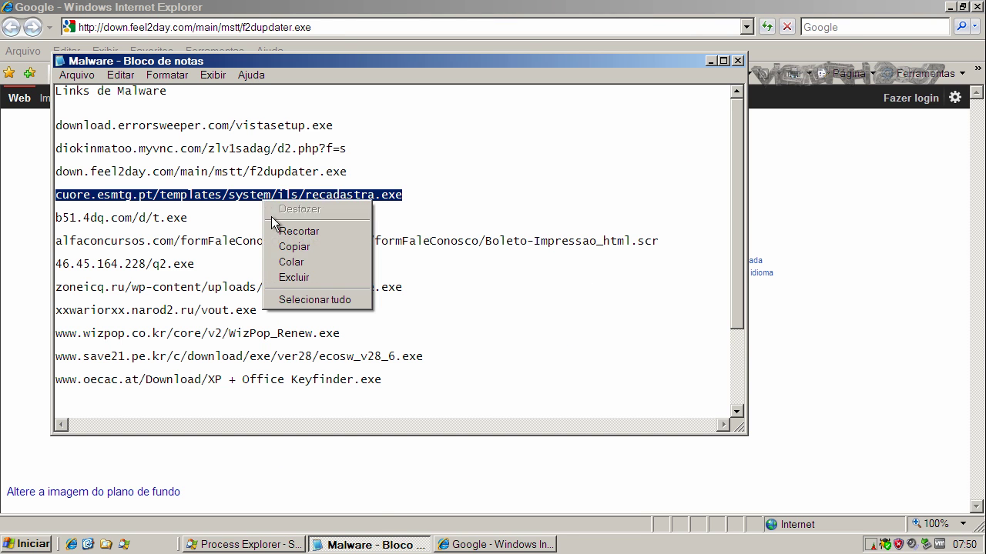
pyautogui.click(289, 248)
# Load the copied recadastra.exe link in Internet Explorer and run the downloaded file despite the unverified publisher
pyautogui.click(215, 31)
pyautogui.click(216, 32)
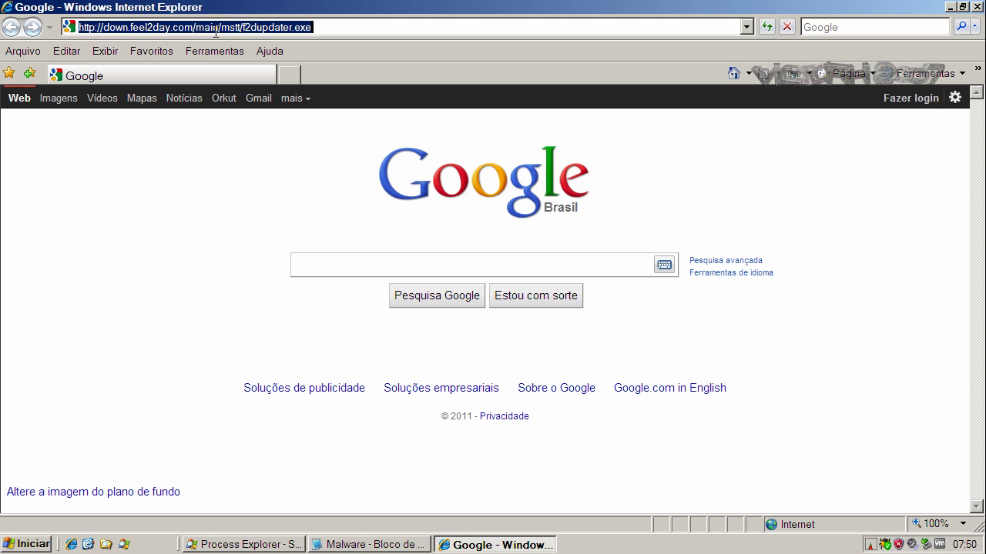
pyautogui.hotkey('ctrl', 'v')
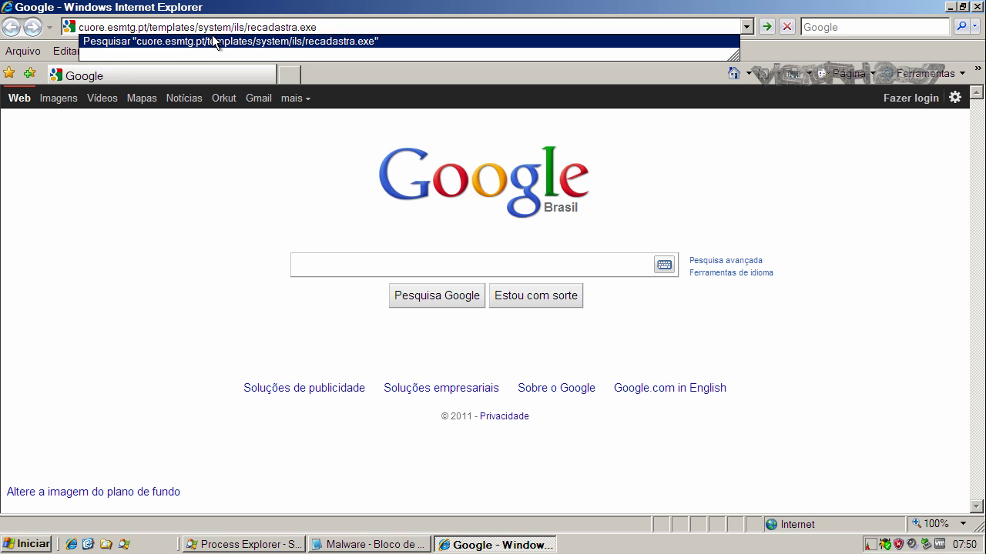
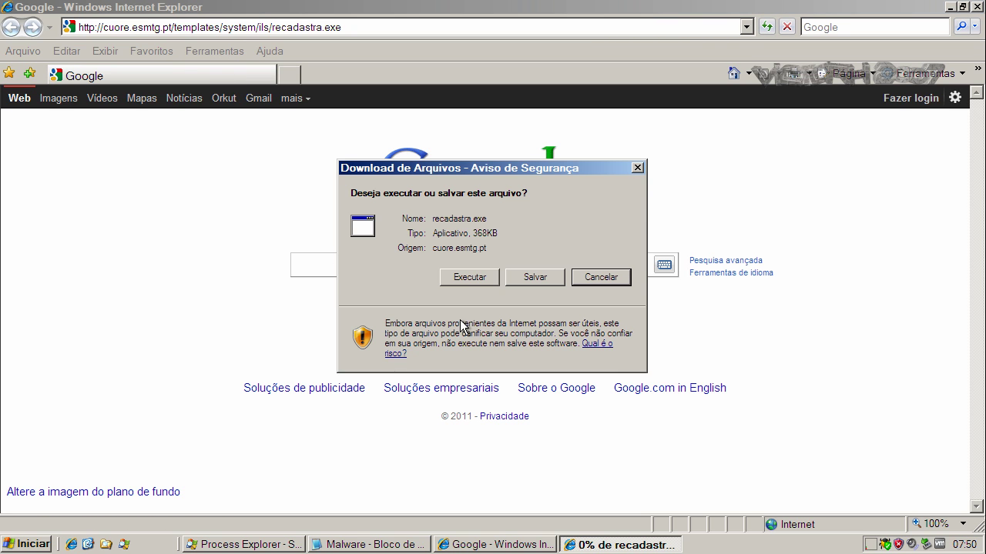
pyautogui.click(468, 278)
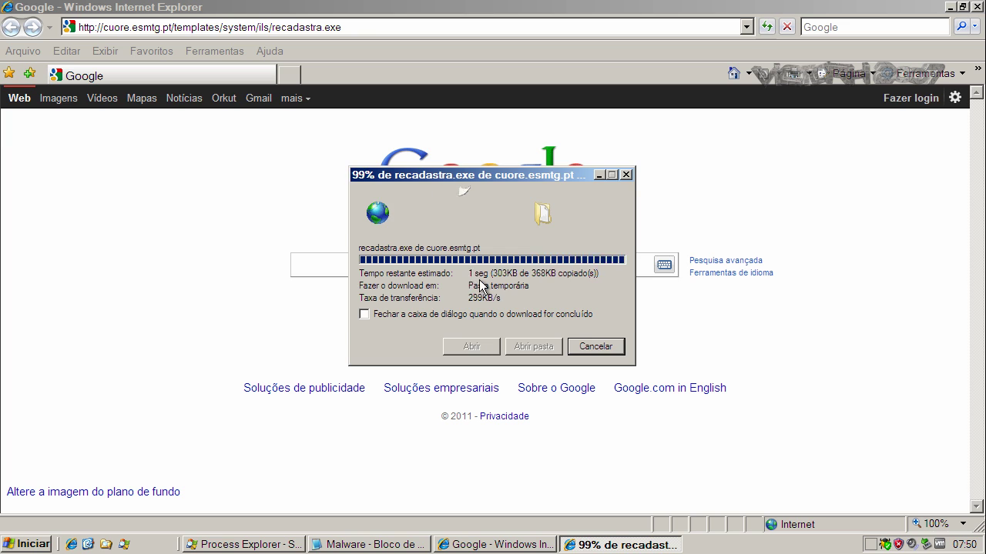
pyautogui.click(576, 278)
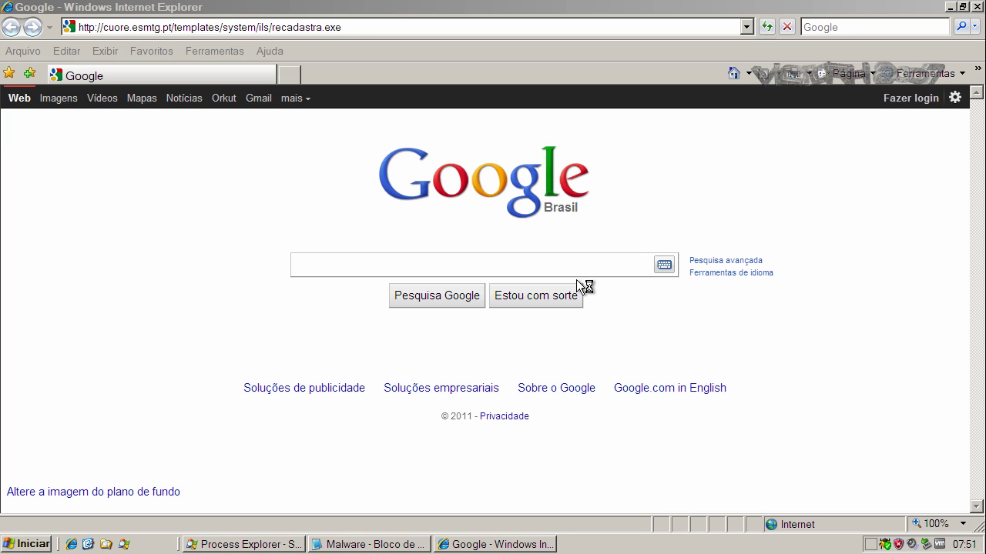
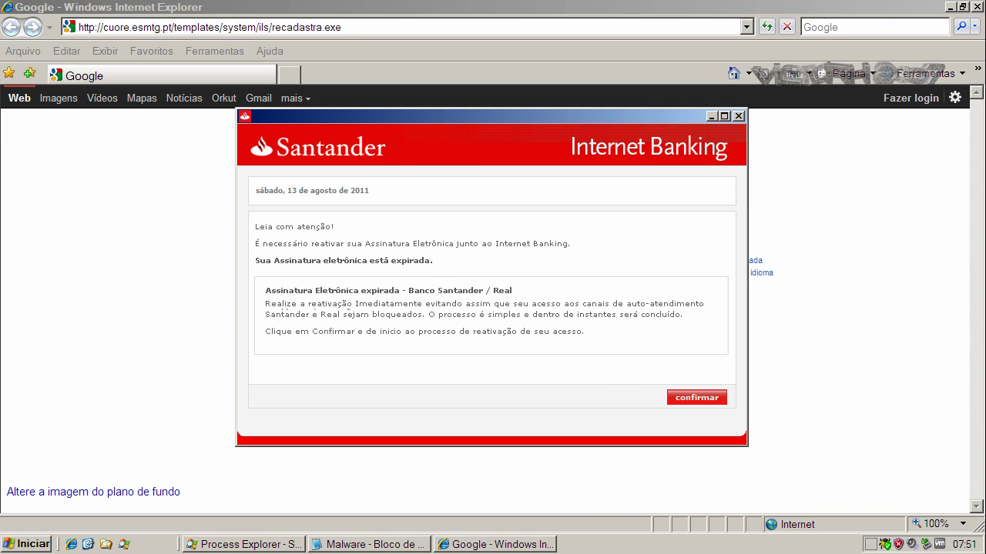
# Switch to Process Explorer, kill the fake Santander program's process at the end of the list, and minimize Process Explorer
pyautogui.click(258, 547)
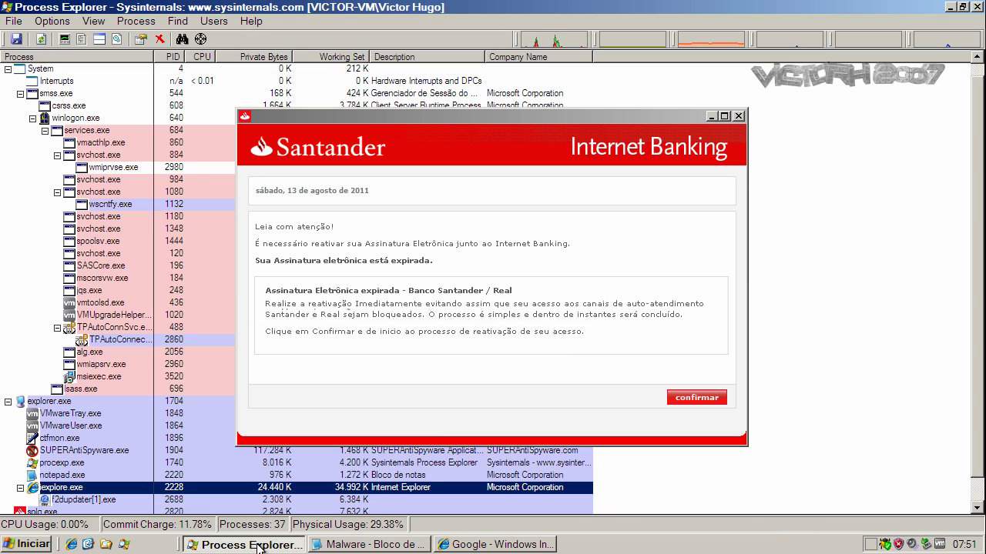
pyautogui.rightClick(60, 511)
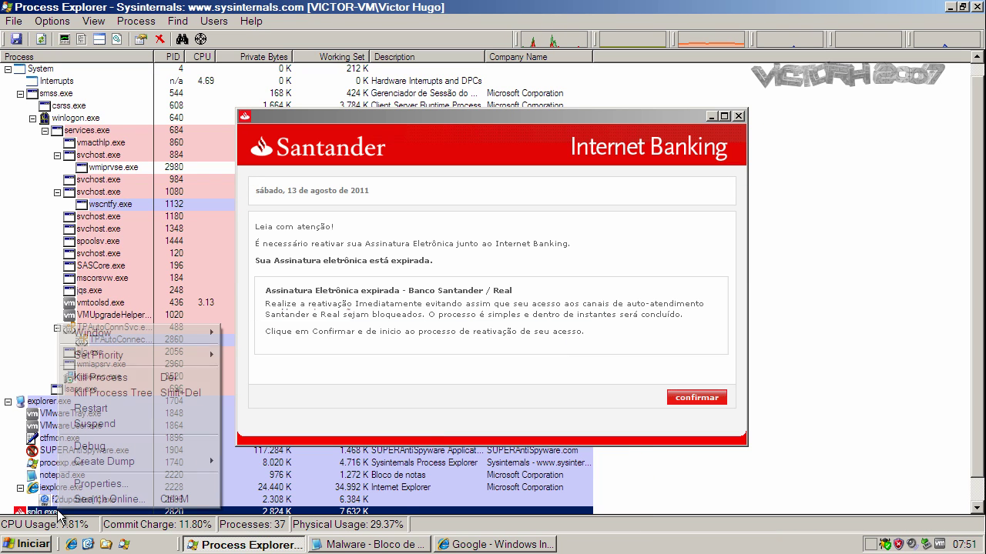
pyautogui.click(100, 377)
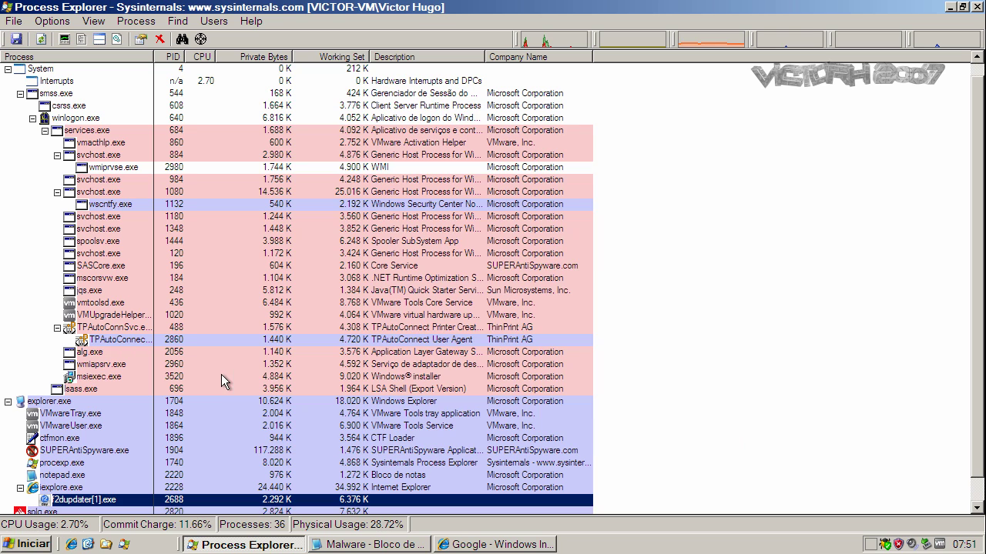
pyautogui.moveTo(980, 243); pyautogui.dragTo(980, 281)
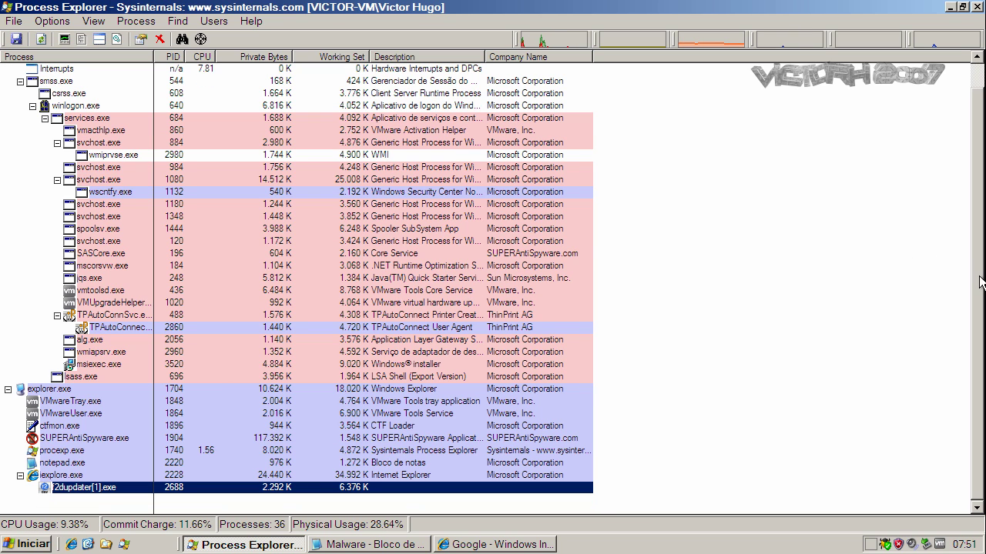
pyautogui.click(948, 8)
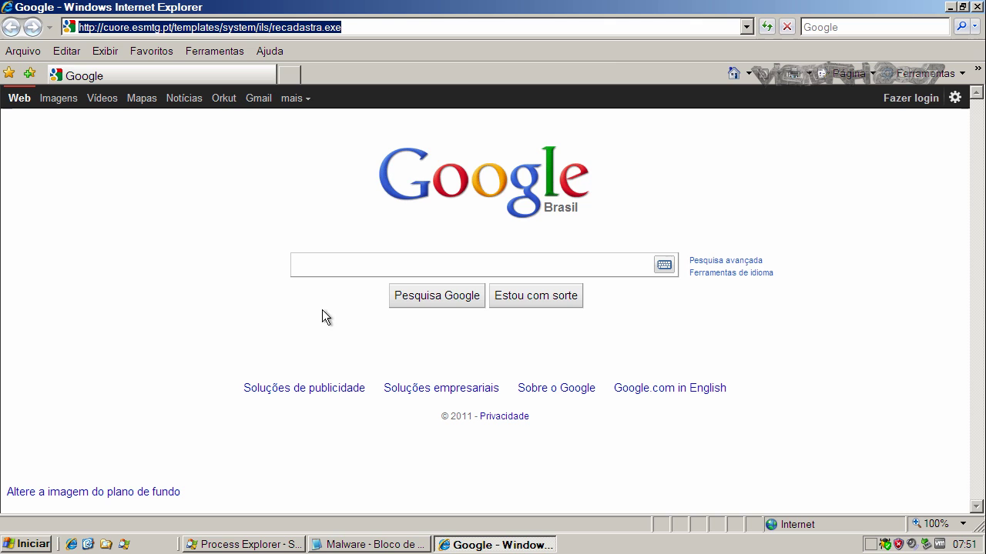
# Switch to the Malware text file and copy the fifth link, b51.4dq.com/d/t.exe
pyautogui.click(334, 546)
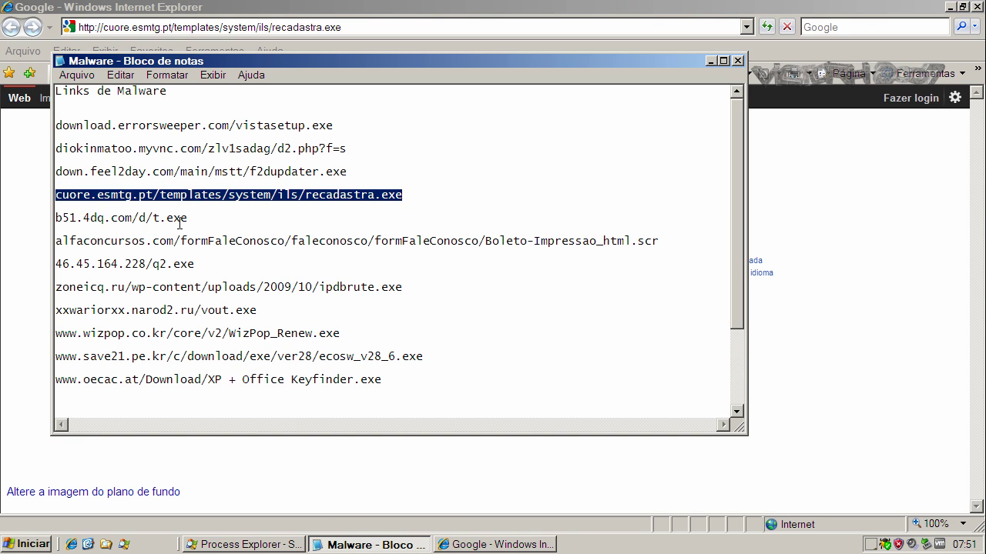
pyautogui.doubleClick(179, 219)
pyautogui.rightClick(177, 221)
pyautogui.click(202, 270)
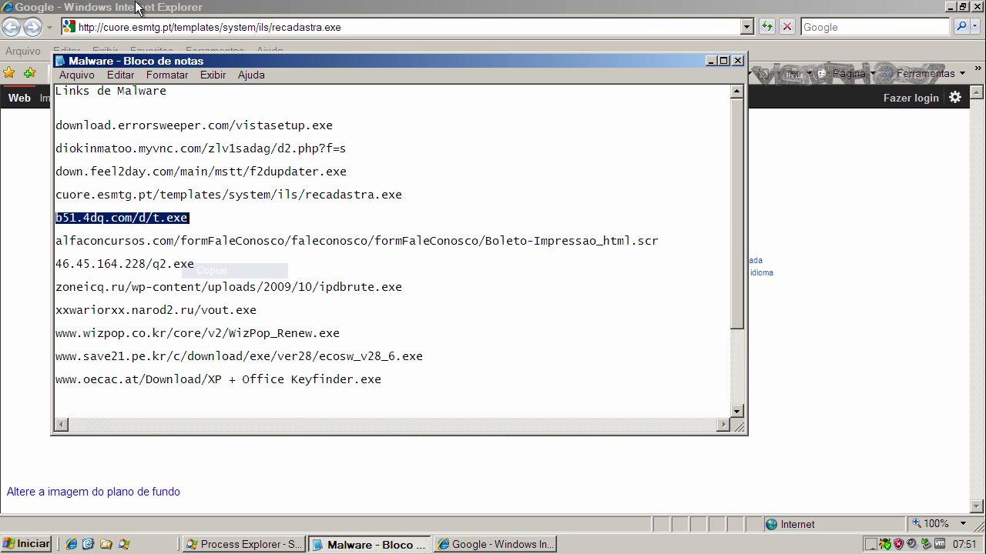
# Load the copied t.exe link in Internet Explorer and run the offered download
pyautogui.click(135, 27)
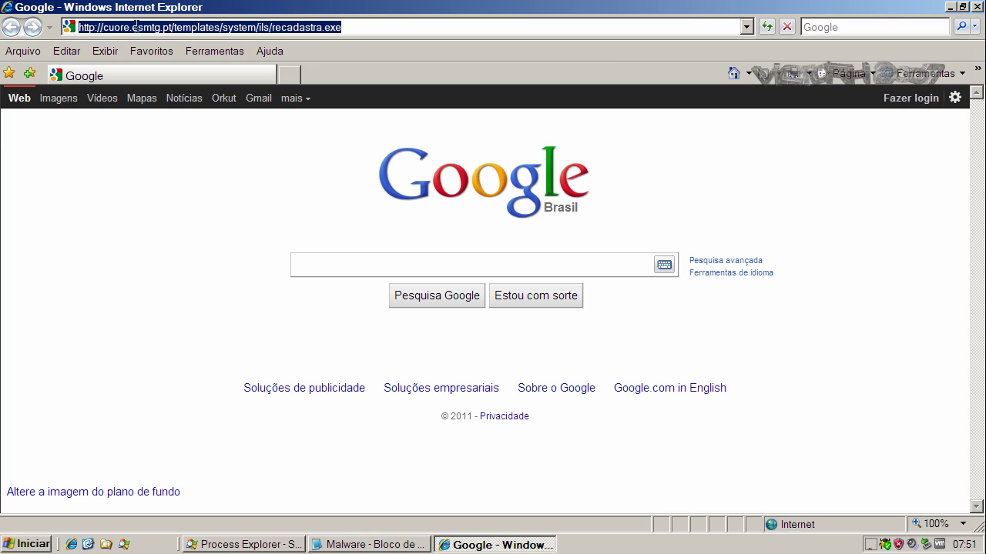
pyautogui.hotkey('ctrl', 'v')
pyautogui.press('Return')
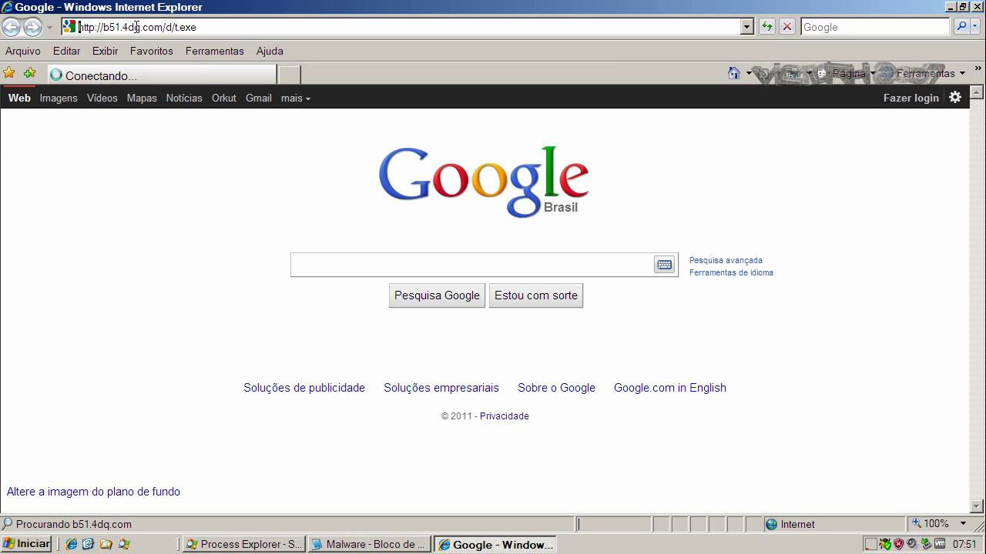
pyautogui.click(469, 276)
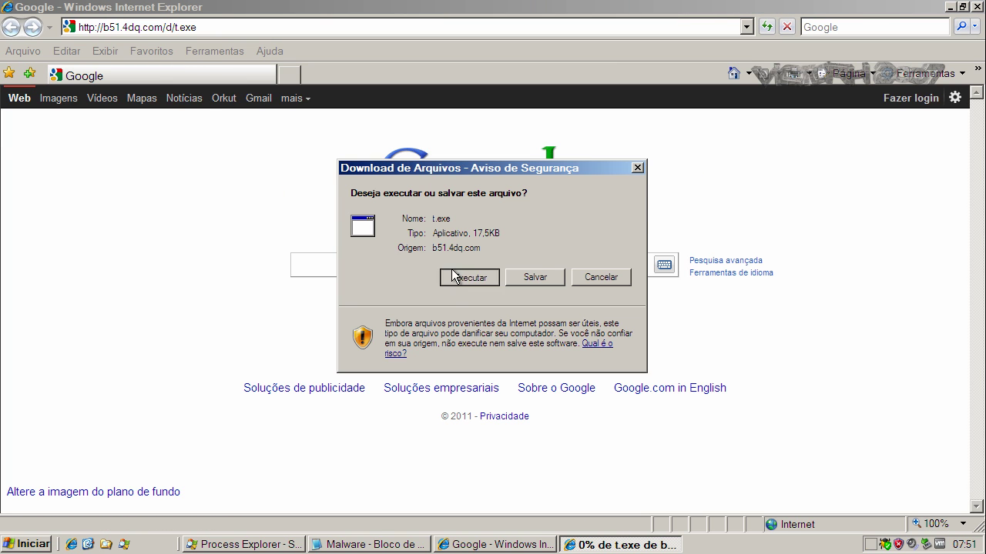
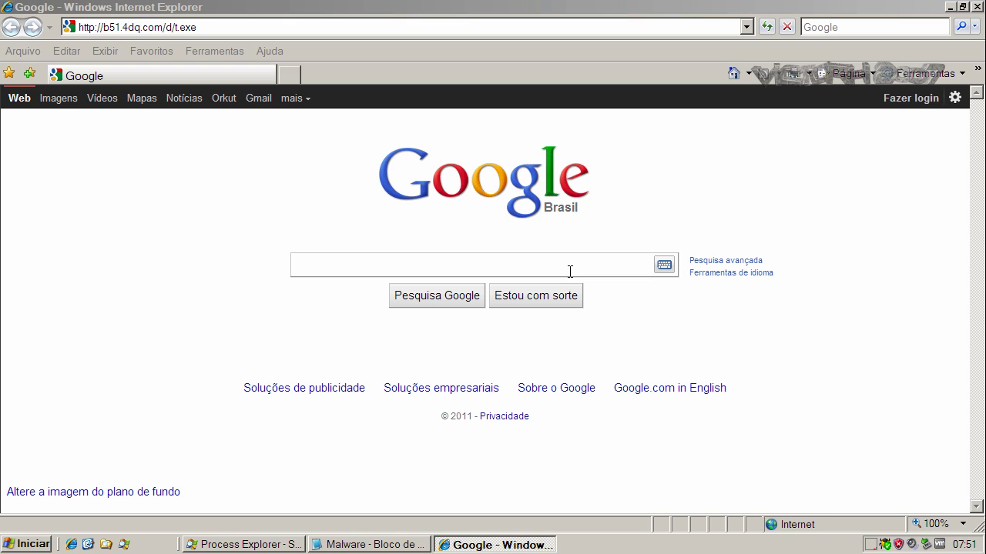
# Switch to the Malware text file and copy the sixth link, the alfaconcursos.com address of Boleto-Impressao_html.scr
pyautogui.click(396, 544)
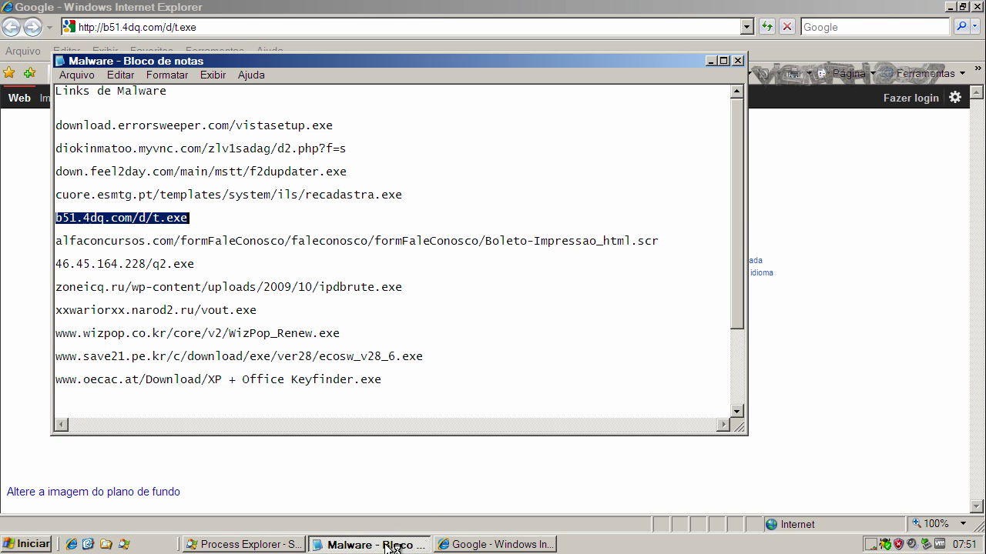
pyautogui.doubleClick(229, 241)
pyautogui.rightClick(229, 241)
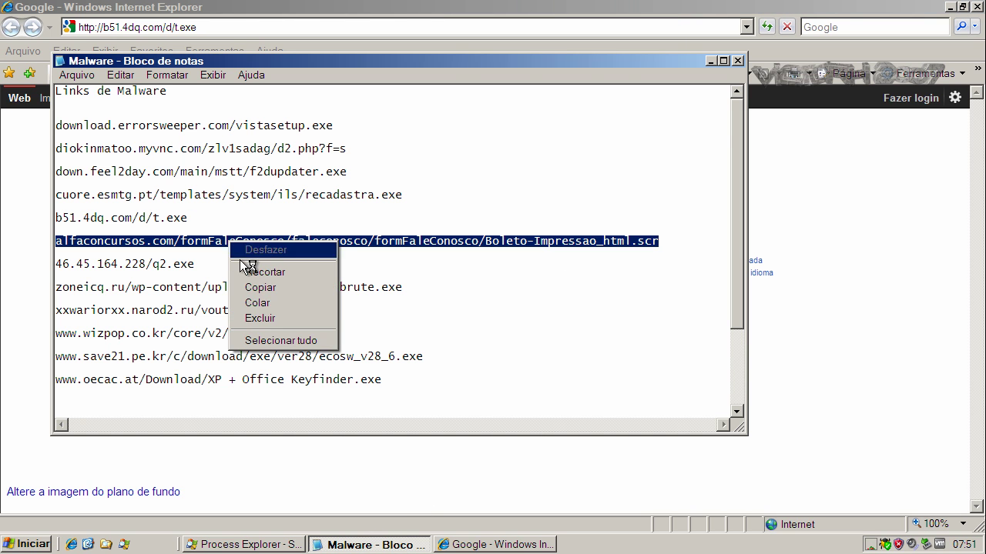
pyautogui.click(257, 288)
# Load the copied Boleto-Impressao_html.scr link in Internet Explorer, run the file and close the SUPERAntiSpyware detection alert
pyautogui.click(195, 27)
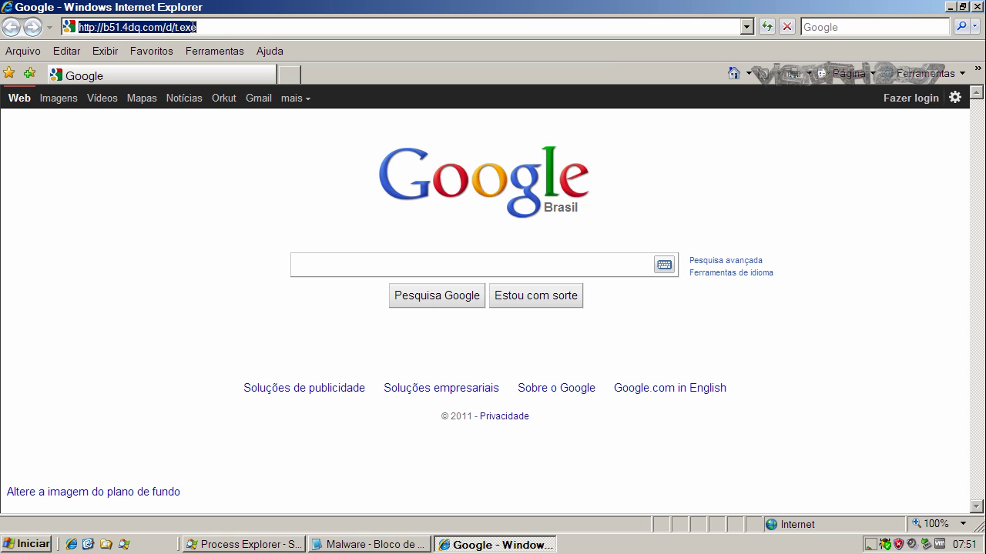
pyautogui.hotkey('ctrl', 'v')
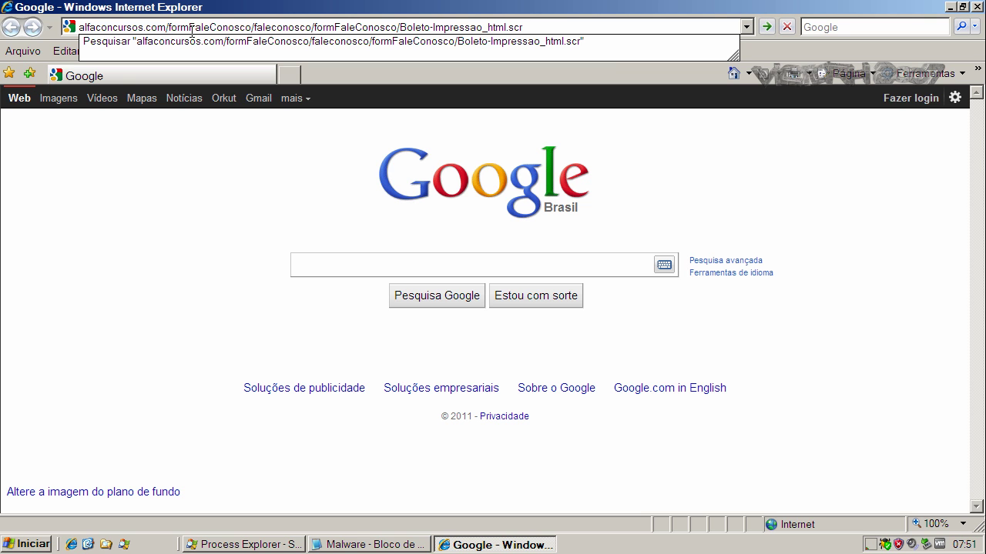
pyautogui.press('Return')
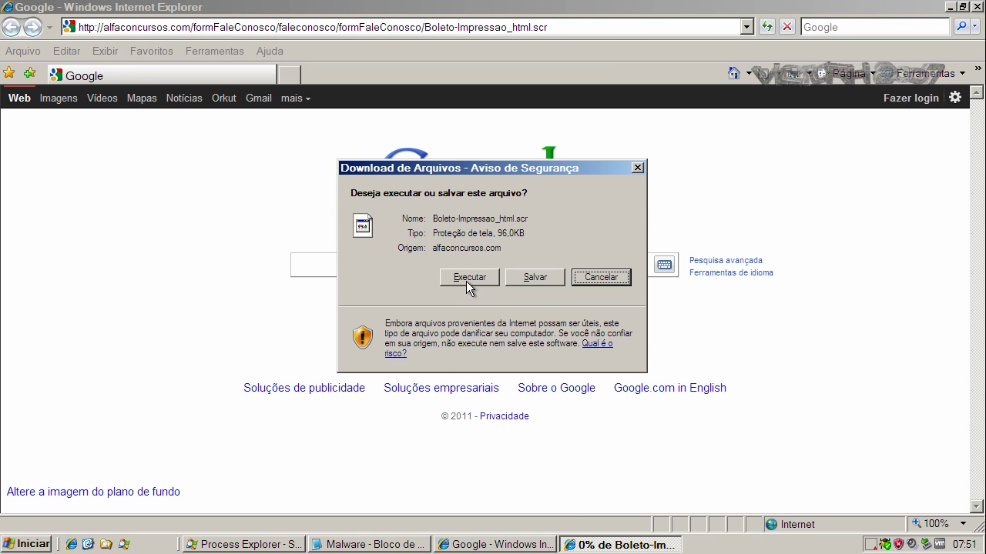
pyautogui.click(466, 280)
pyautogui.click(567, 283)
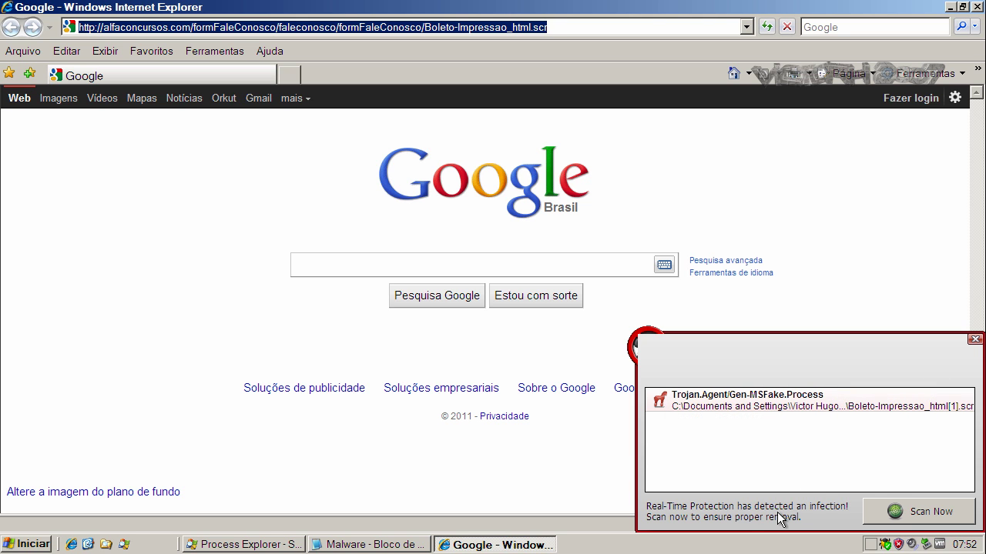
pyautogui.click(974, 339)
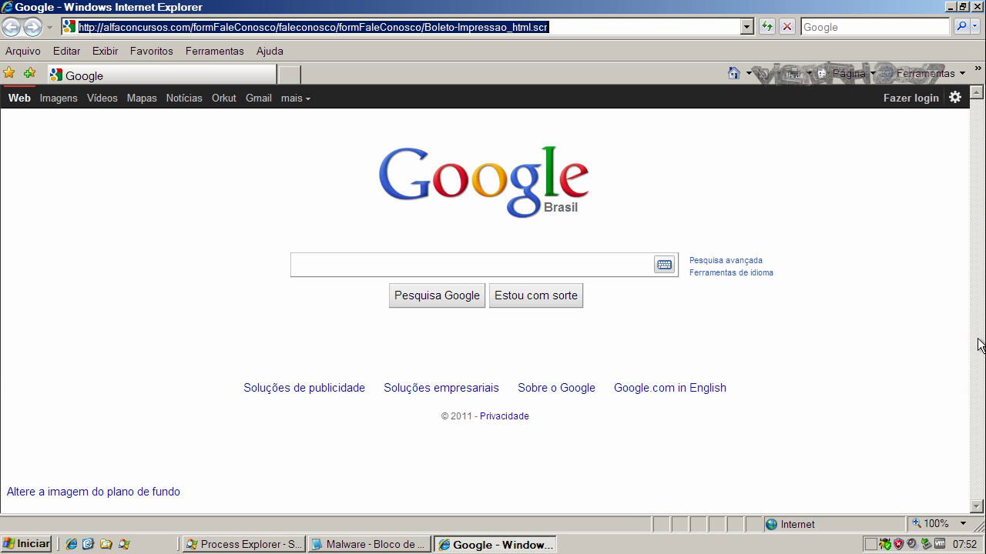
# Switch to the Malware text file and copy the seventh link, 46.45.164.228/q2.exe
pyautogui.click(363, 545)
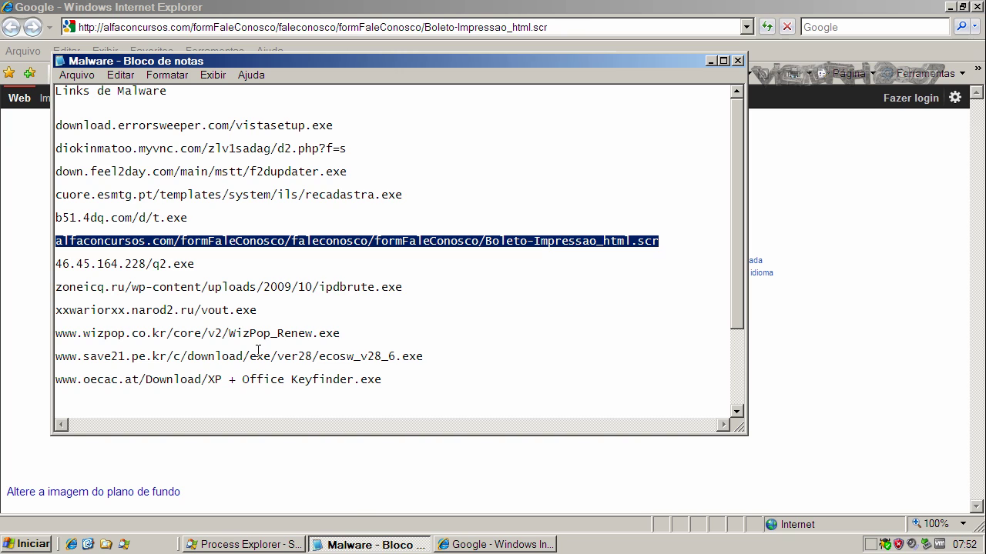
pyautogui.doubleClick(110, 264)
pyautogui.rightClick(108, 266)
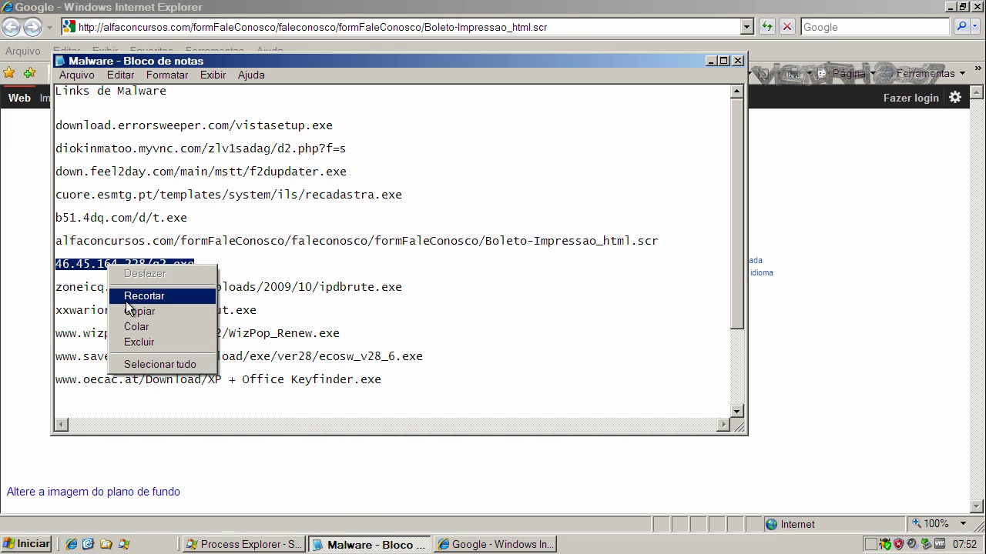
pyautogui.click(132, 312)
# Load the copied q2.exe link in Internet Explorer, run the file and close the SUPERAntiSpyware detection alert
pyautogui.click(97, 31)
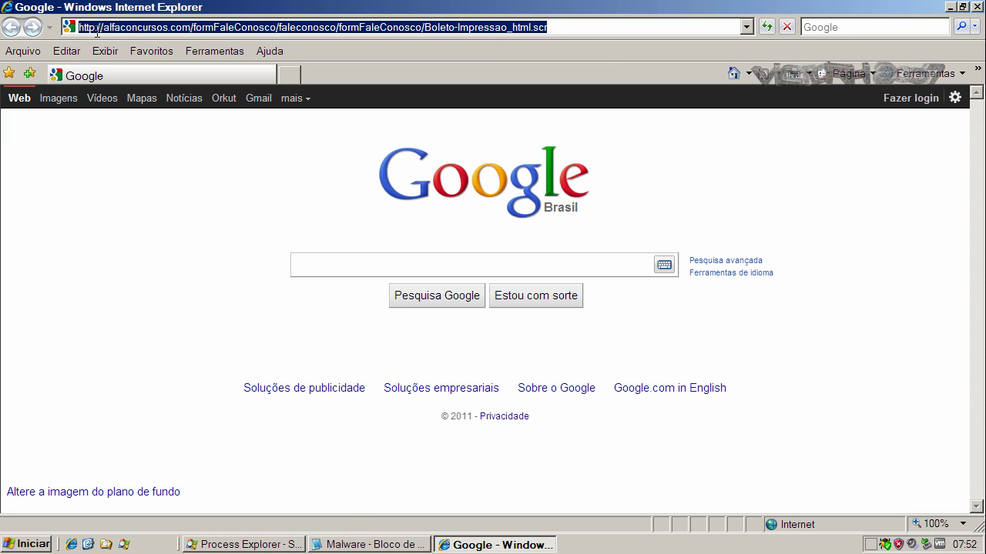
pyautogui.hotkey('ctrl', 'v')
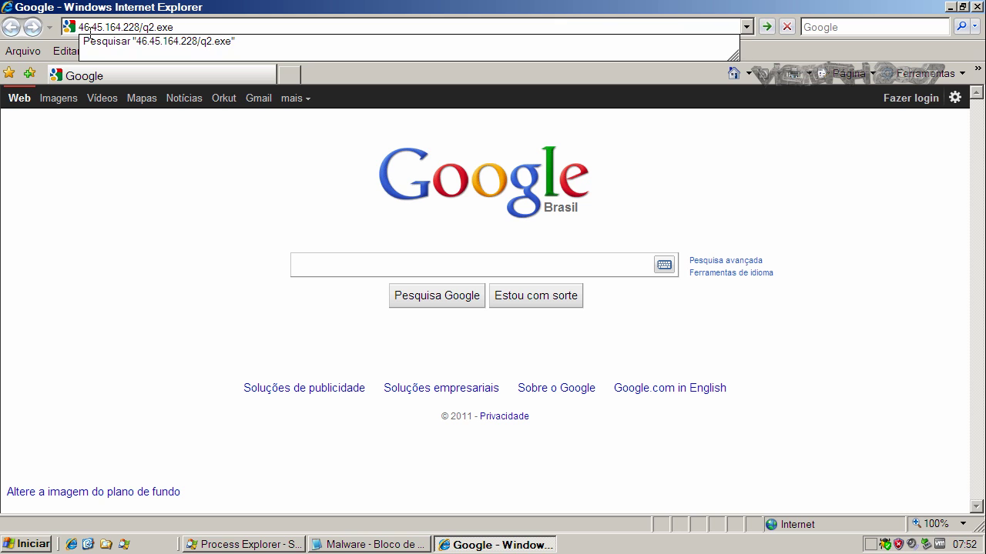
pyautogui.press('Return')
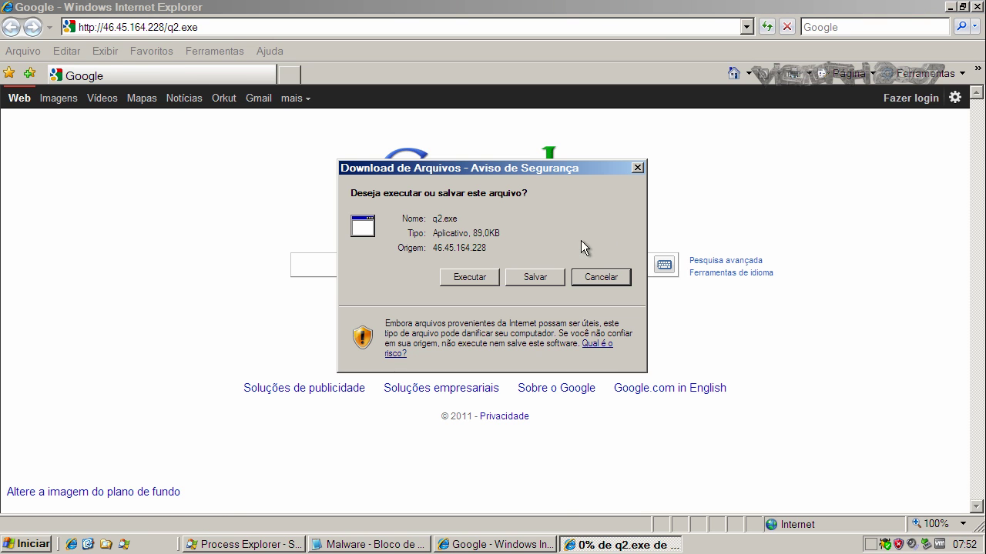
pyautogui.click(469, 277)
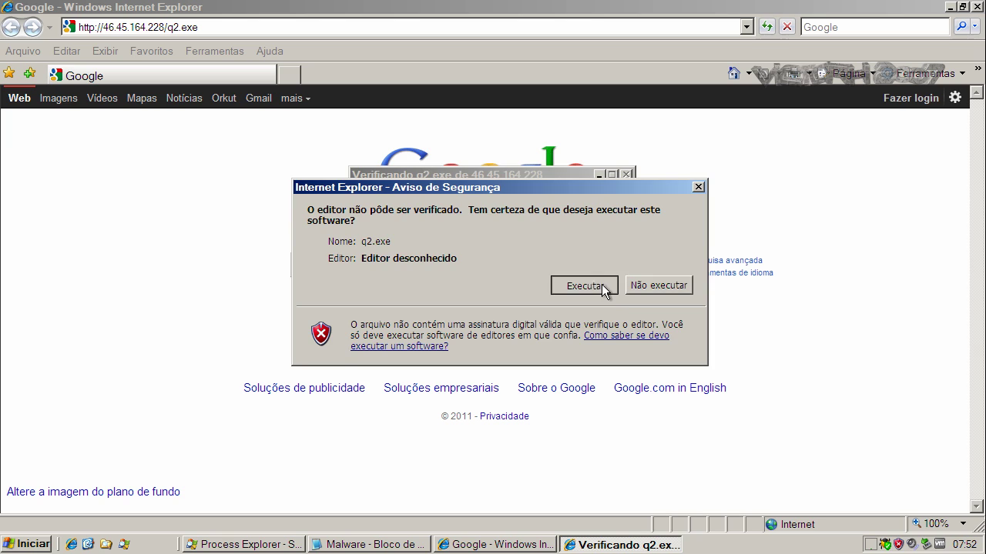
pyautogui.click(602, 284)
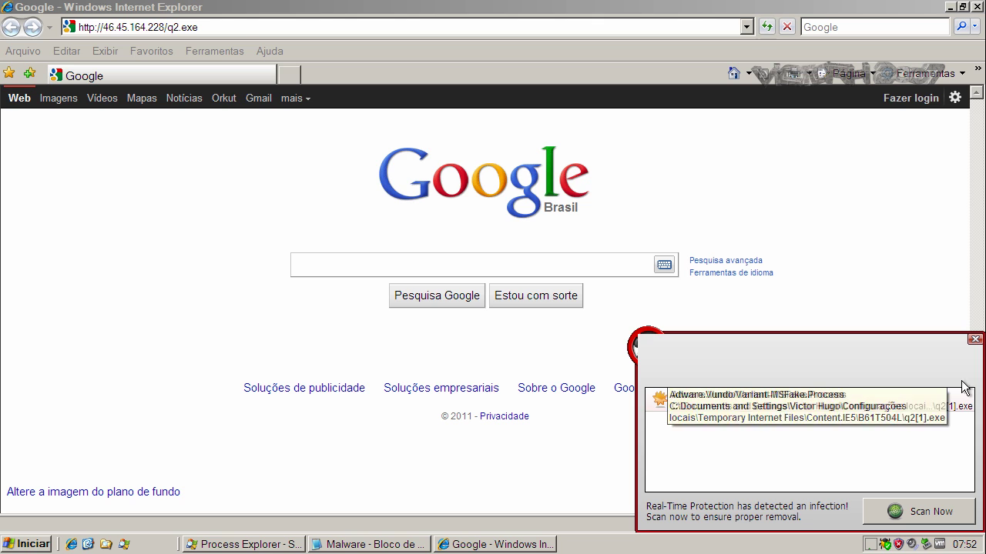
pyautogui.click(974, 340)
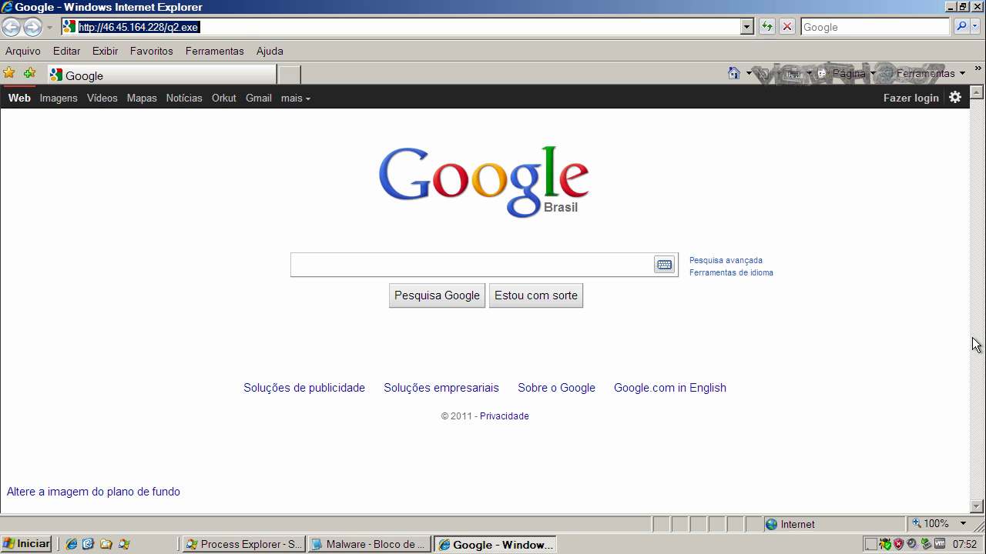
# Switch to the Malware text file and copy the eighth link, zoneicq.ru/wp-content/uploads/2009/10/ipdbrute.exe
pyautogui.click(375, 545)
pyautogui.doubleClick(261, 287)
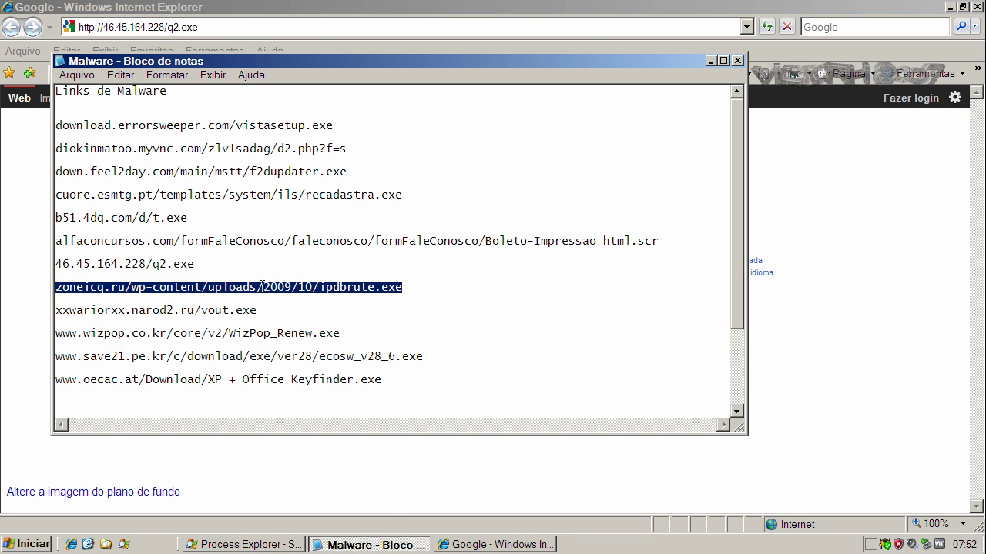
pyautogui.rightClick(261, 287)
pyautogui.click(298, 333)
# Load the copied ipdbrute.exe link in Internet Explorer and run the offered download
pyautogui.click(195, 29)
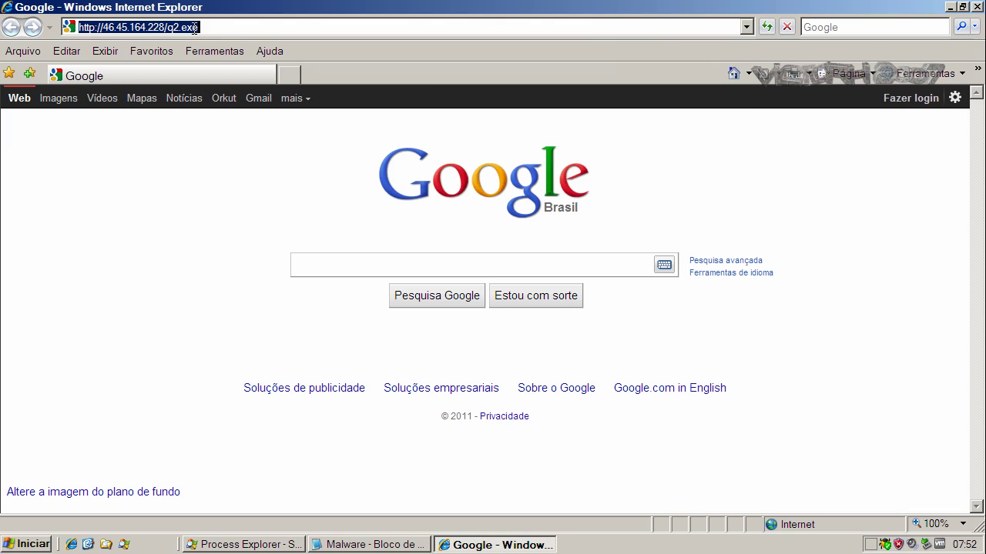
pyautogui.hotkey('ctrl', 'v')
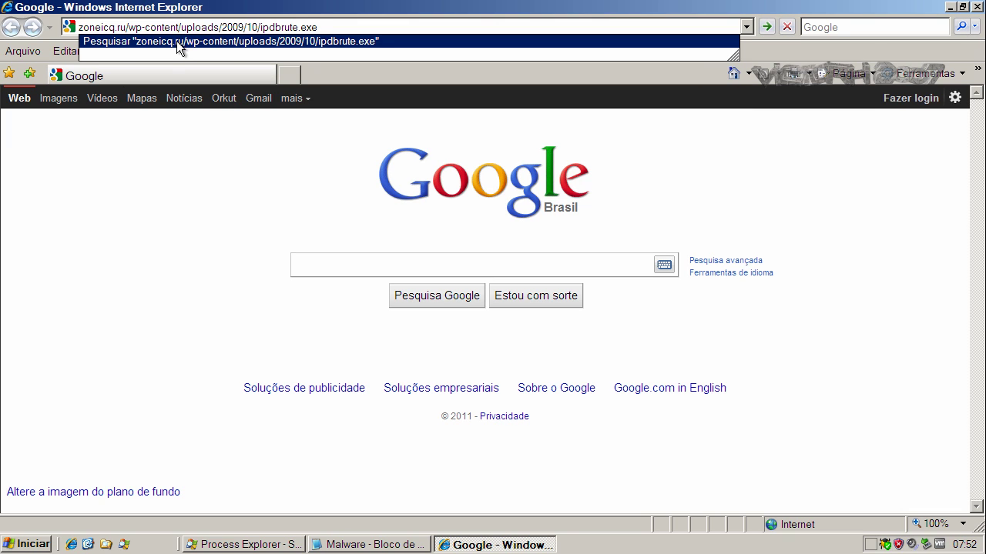
pyautogui.press('Return')
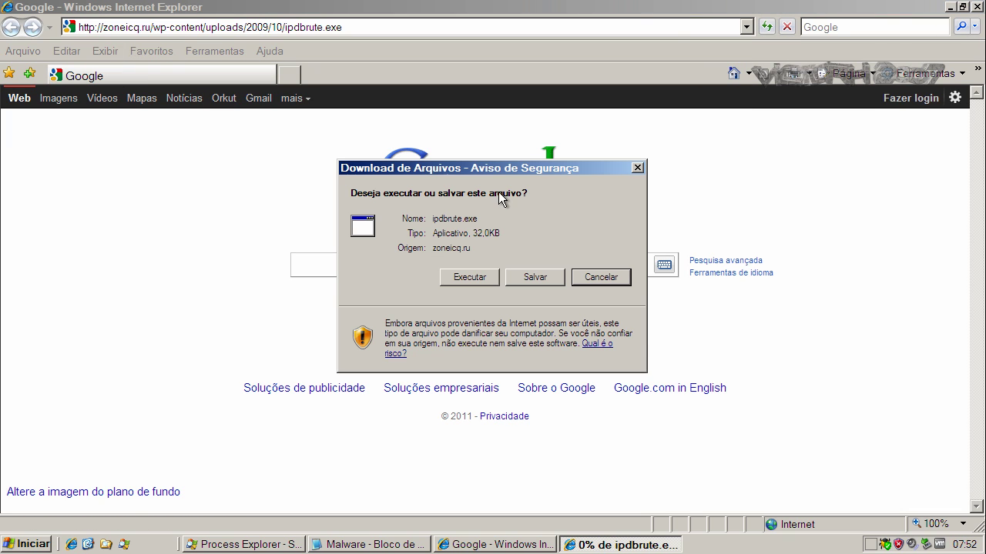
pyautogui.click(467, 277)
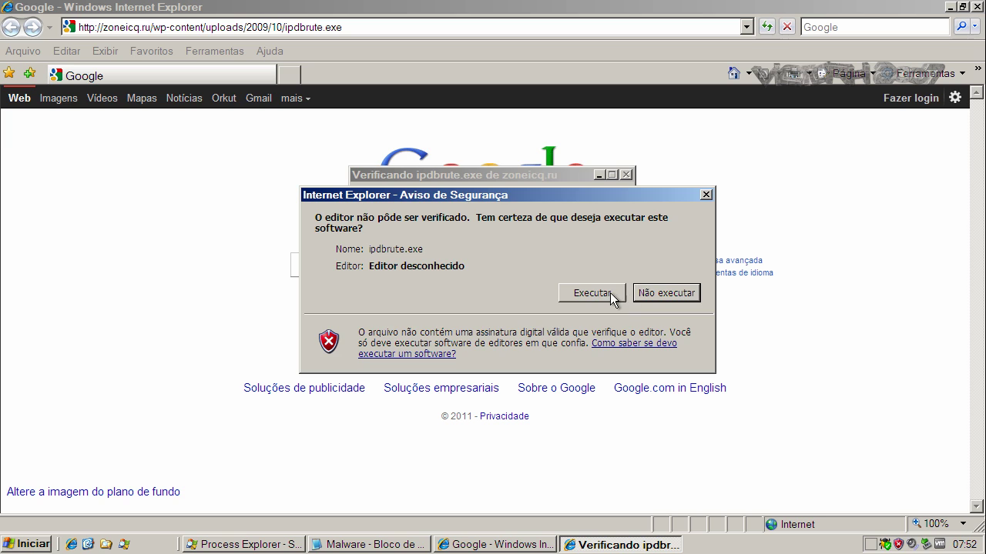
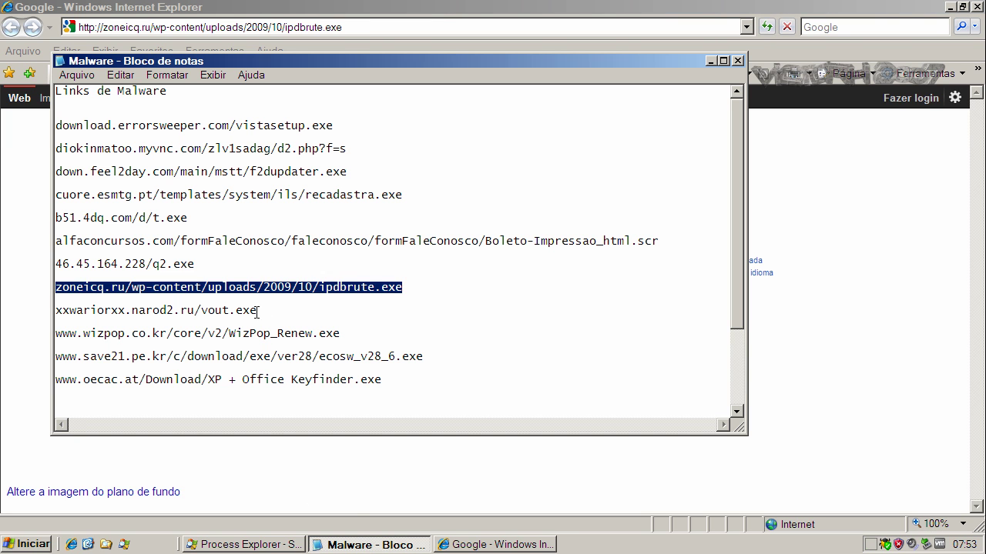
# Copy the ninth link in the Malware text file, xxwariorxx.narod2.ru/vout.exe
pyautogui.doubleClick(235, 310)
pyautogui.rightClick(237, 313)
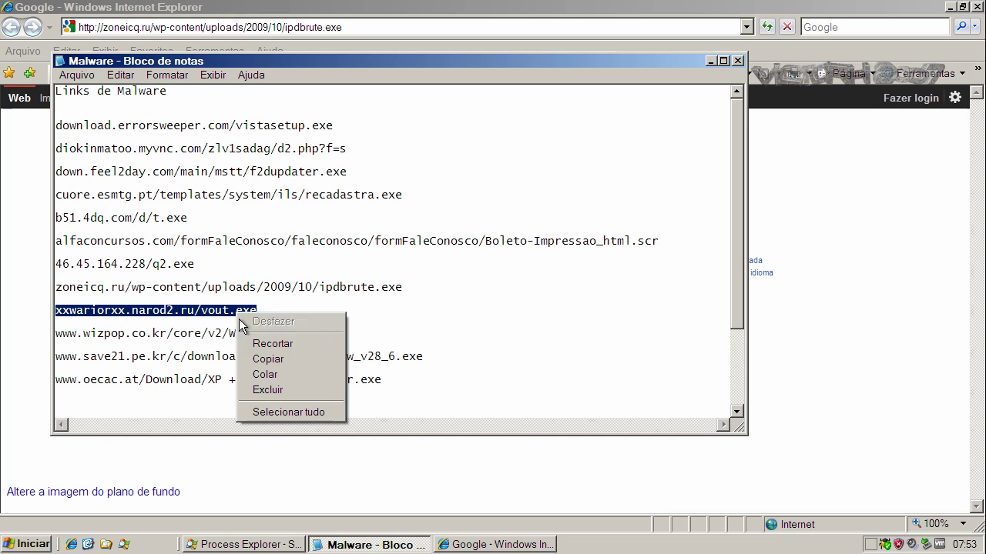
pyautogui.click(266, 359)
# Load the copied vout.exe link in Internet Explorer and run the file despite the unverified publisher
pyautogui.click(129, 27)
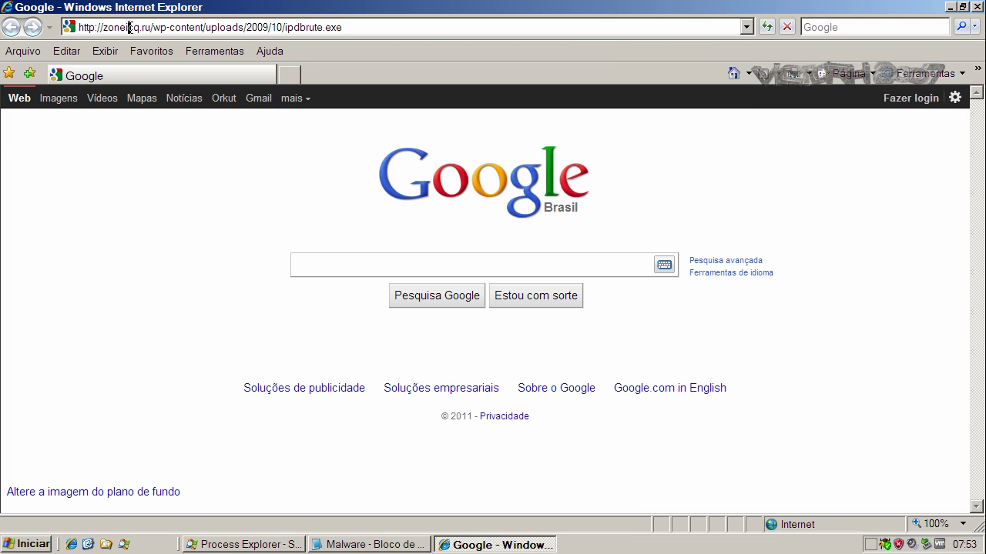
pyautogui.click(129, 27)
pyautogui.hotkey('ctrl', 'v')
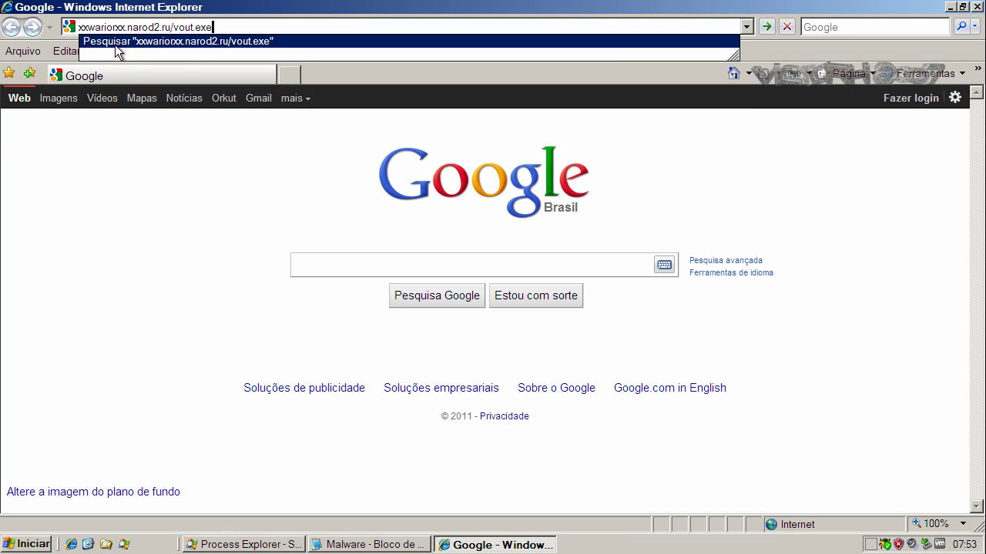
pyautogui.press('Return')
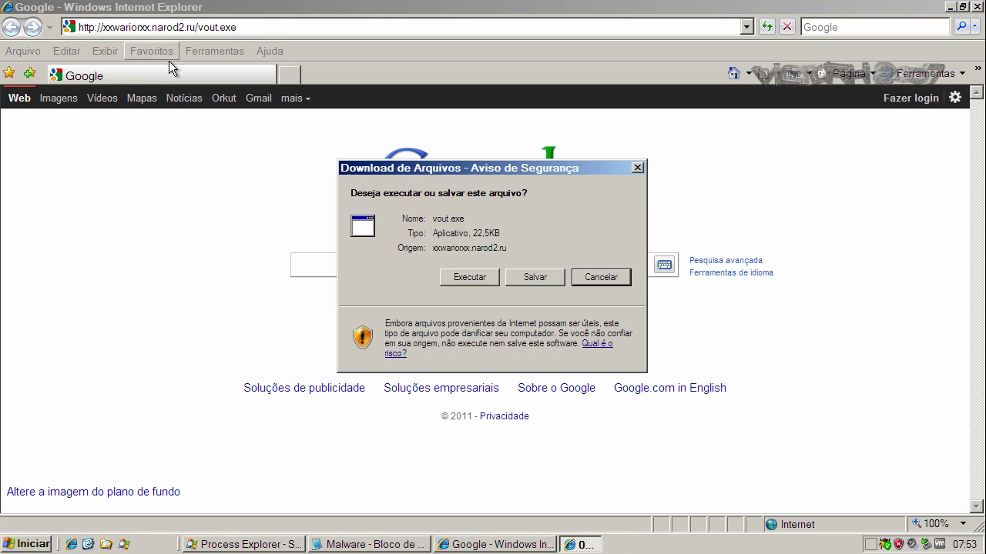
pyautogui.click(446, 279)
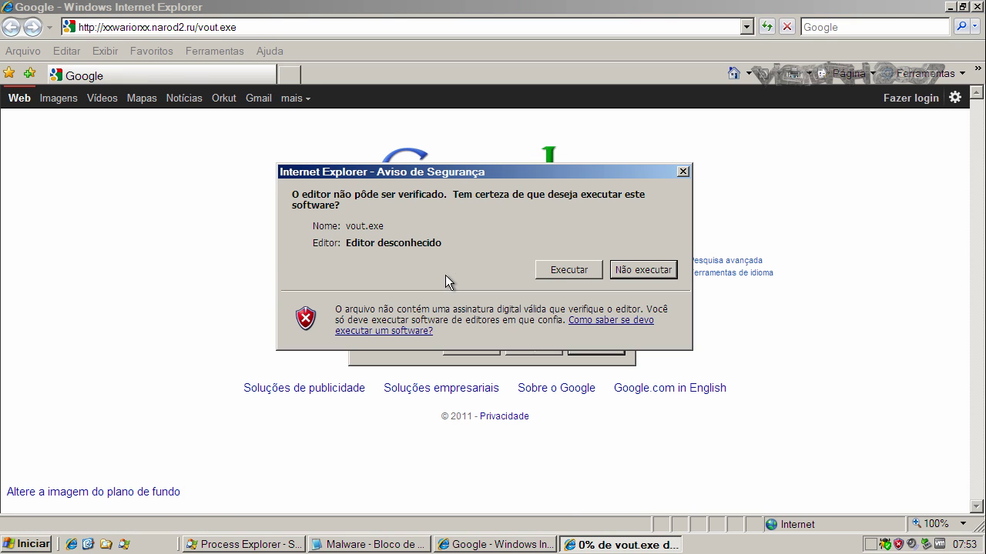
pyautogui.click(588, 271)
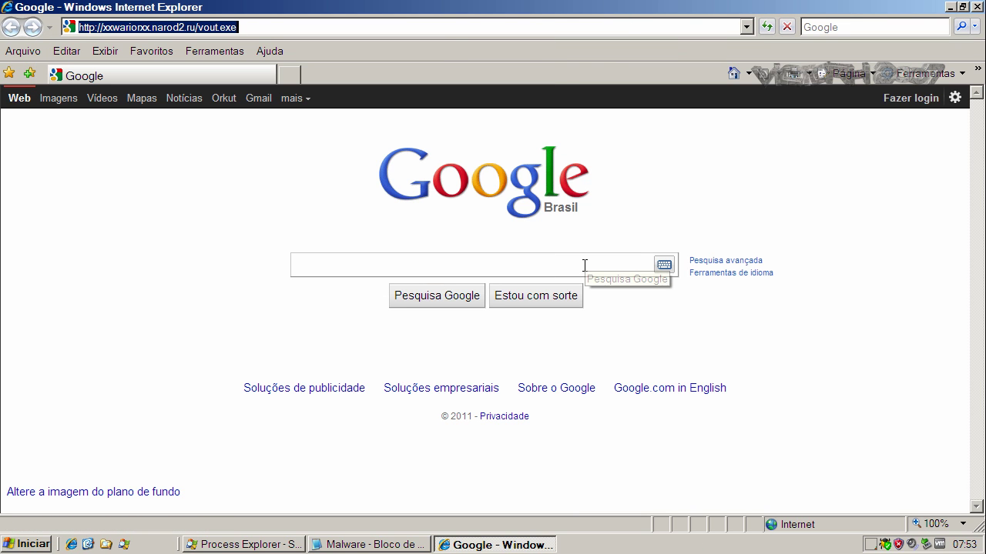
pyautogui.click(395, 544)
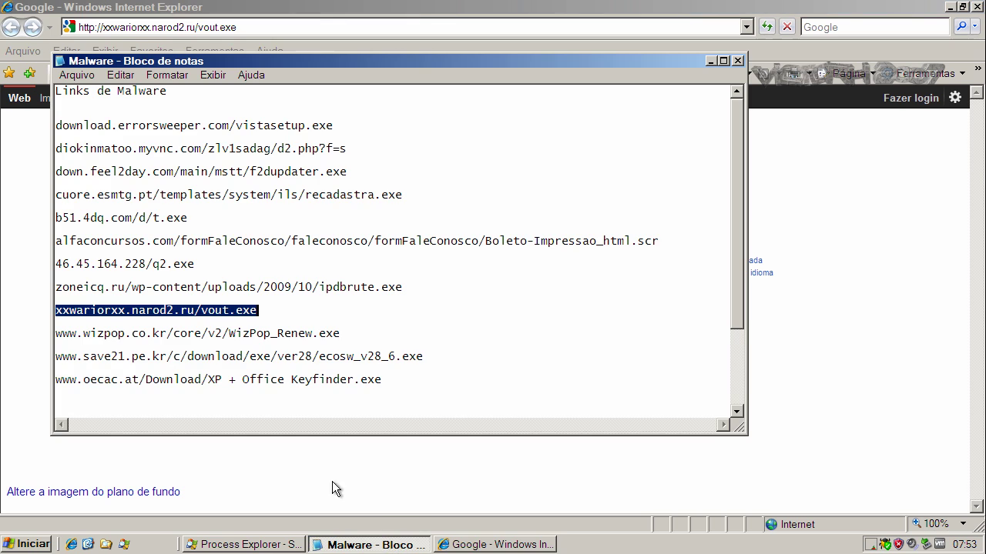
pyautogui.doubleClick(285, 338)
pyautogui.doubleClick(285, 337)
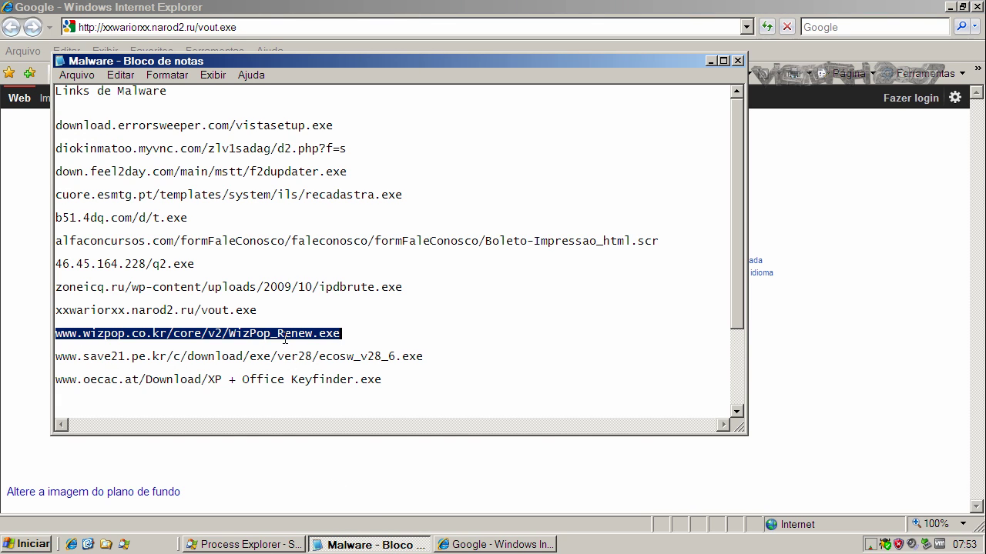
pyautogui.rightClick(285, 337)
pyautogui.click(312, 383)
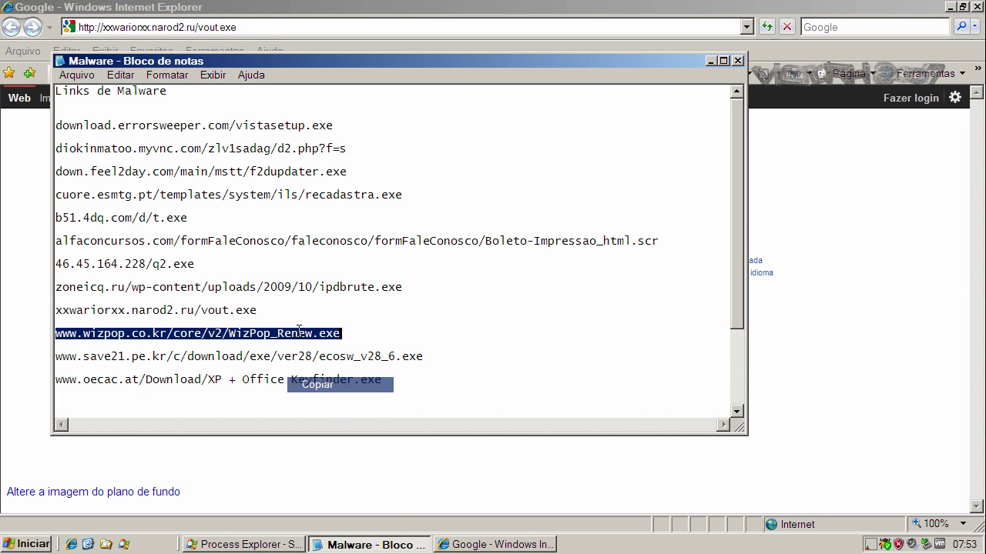
# Load the copied WizPop_Renew.exe link in Internet Explorer and choose to run the offered download
pyautogui.click(141, 29)
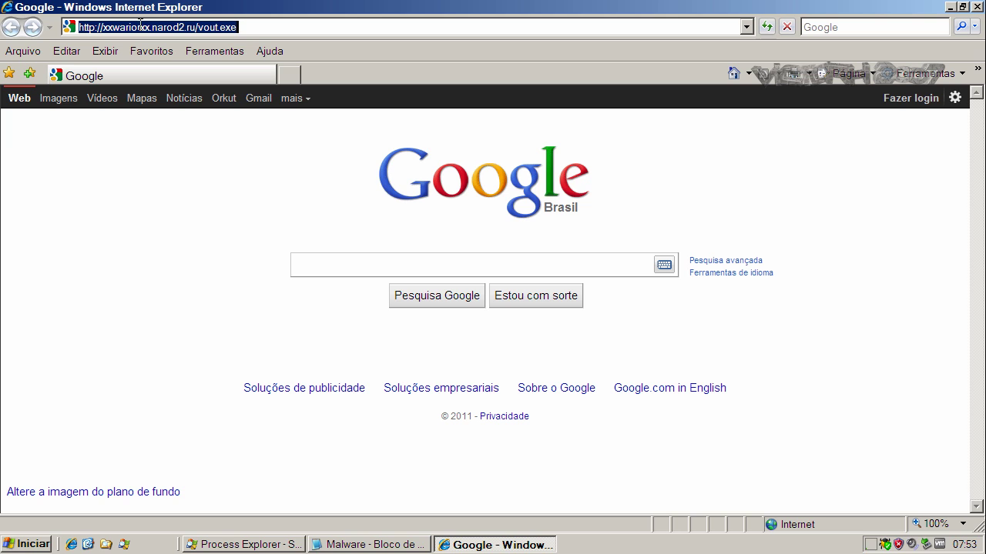
pyautogui.hotkey('ctrl', 'v')
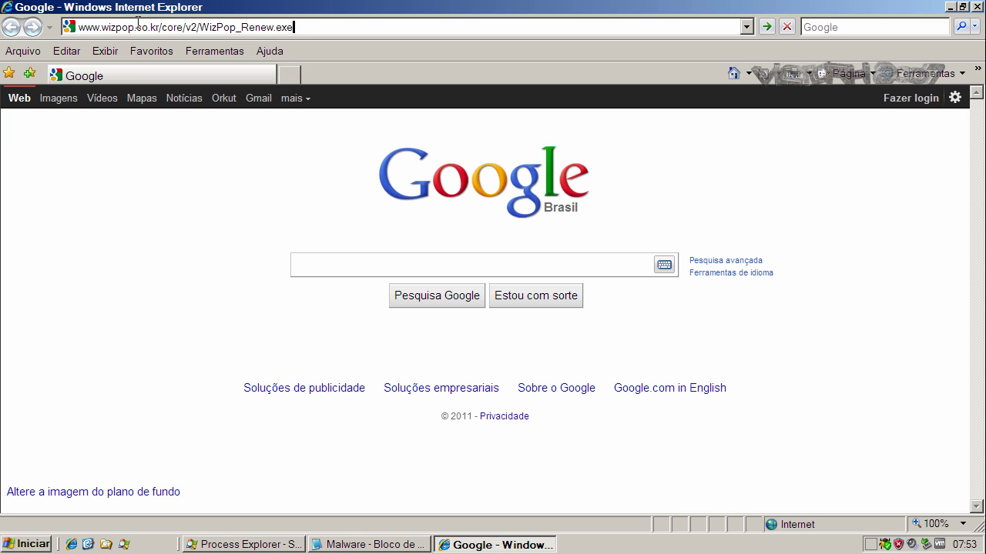
pyautogui.press('Return')
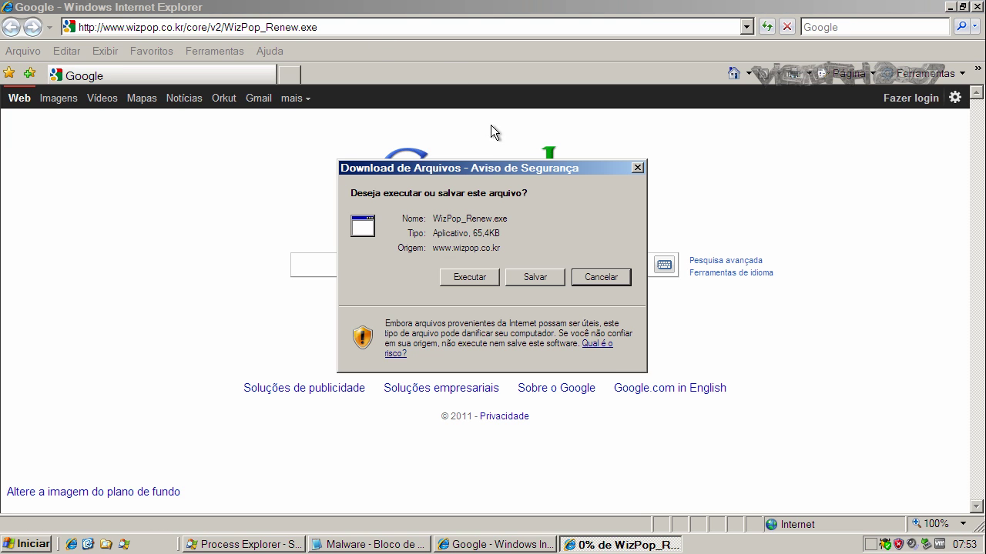
pyautogui.click(471, 277)
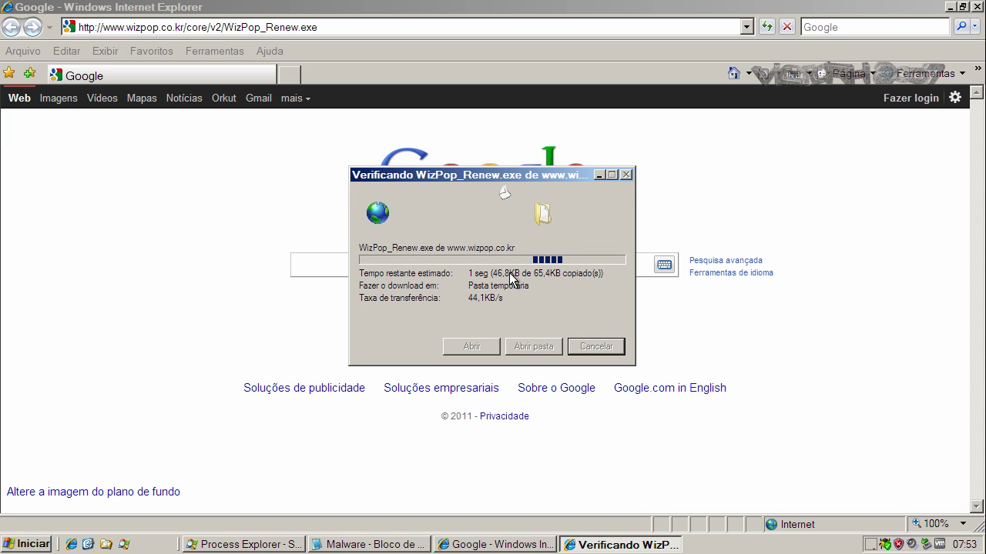
pyautogui.click(418, 545)
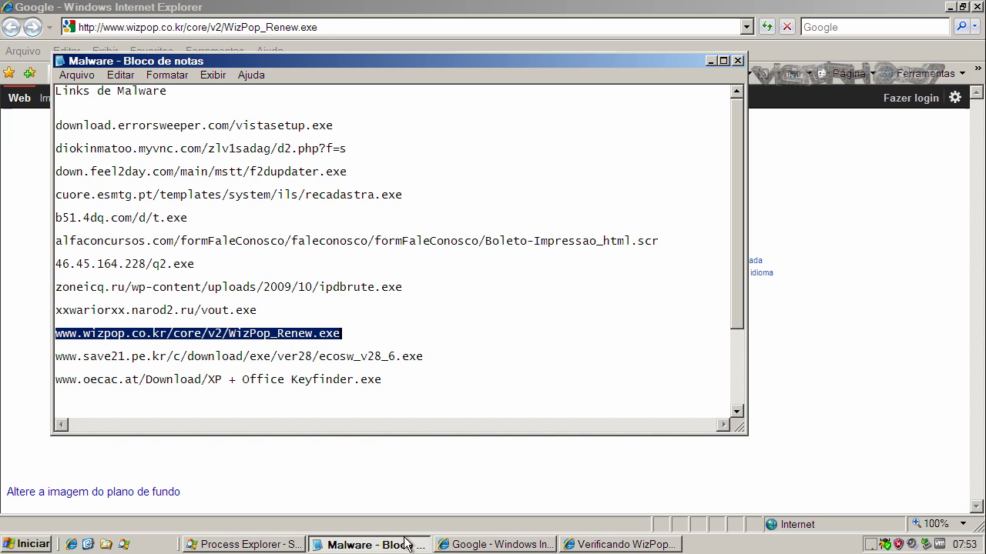
pyautogui.doubleClick(312, 356)
pyautogui.rightClick(312, 357)
pyautogui.click(339, 405)
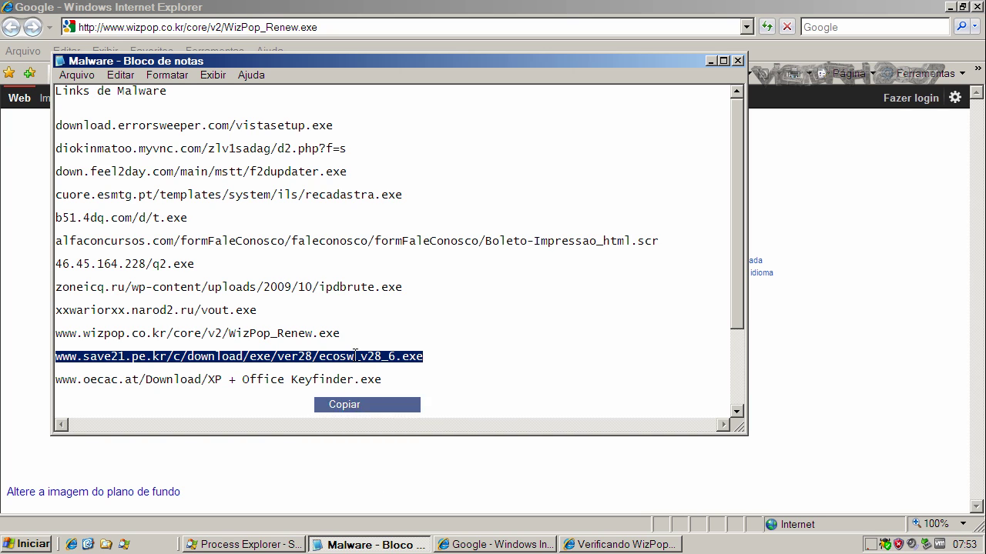
pyautogui.click(711, 61)
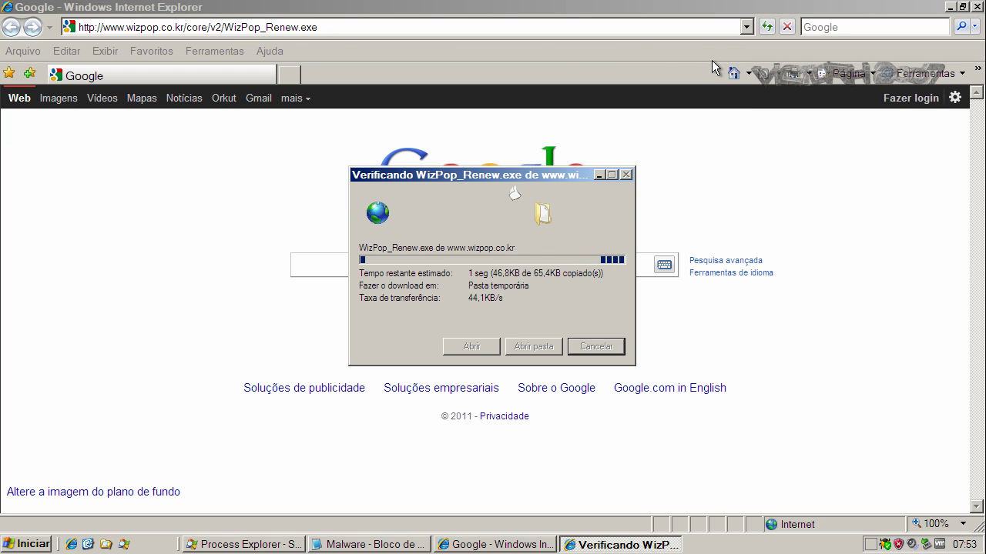
# Load the copied ecosw_v28_6.exe link in Internet Explorer and allow the downloaded WizSearch software to run
pyautogui.click(251, 28)
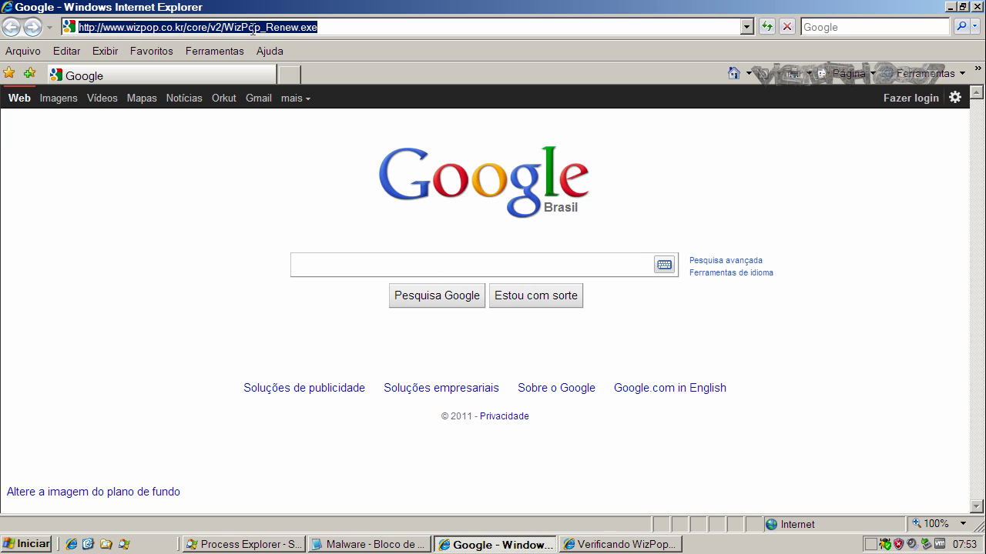
pyautogui.hotkey('ctrl', 'v')
pyautogui.press('Return')
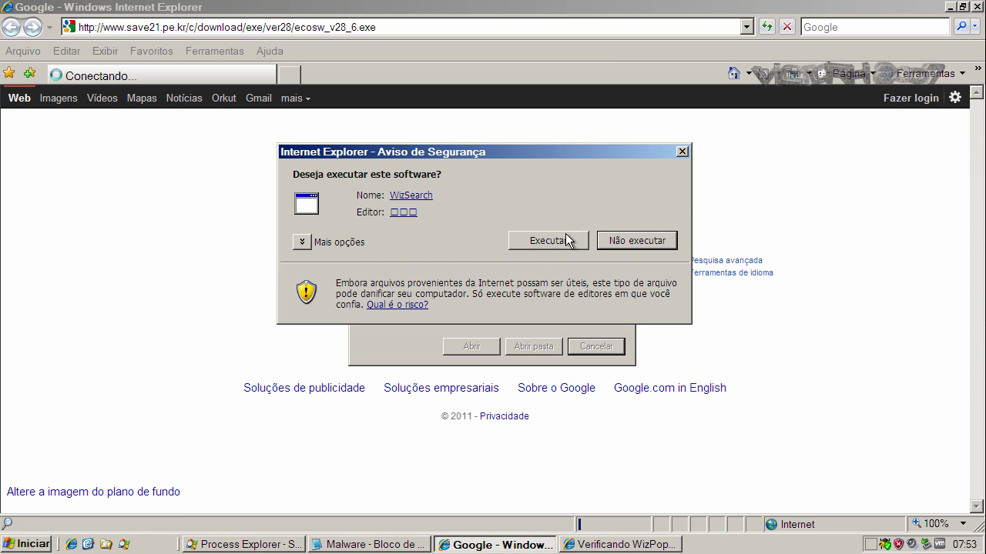
pyautogui.click(548, 239)
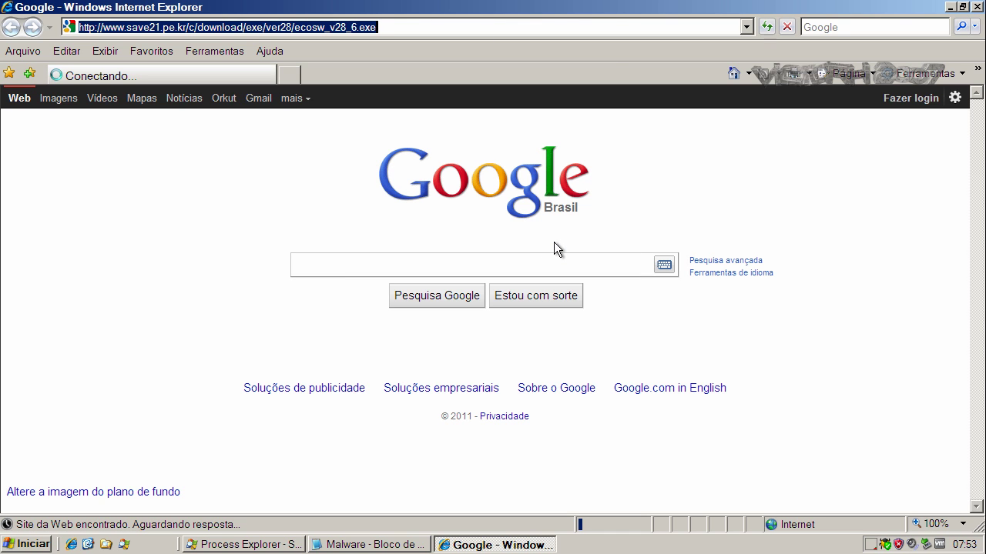
# Bring up the Malware text file and choose to run the offered ecosw_v28_6.exe download
pyautogui.click(407, 545)
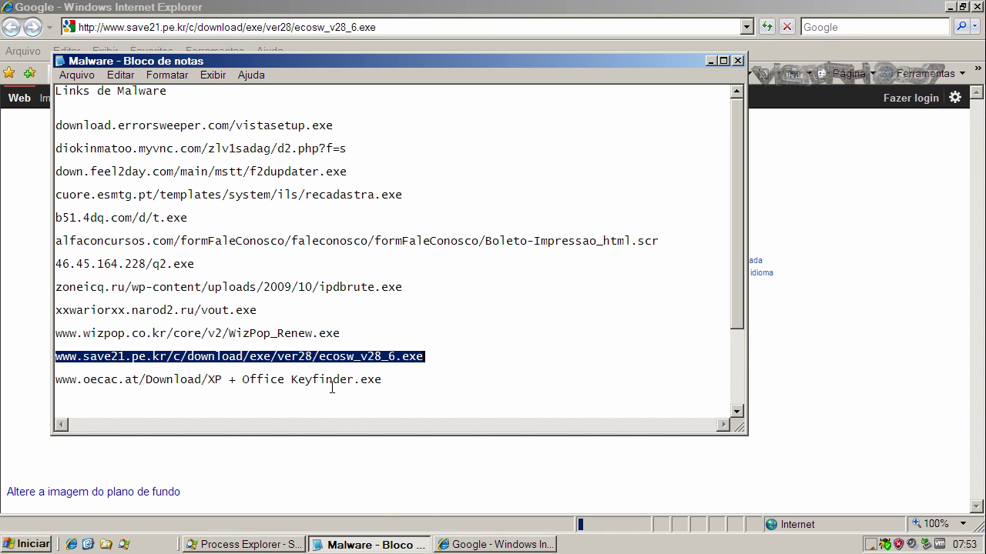
pyautogui.doubleClick(330, 380)
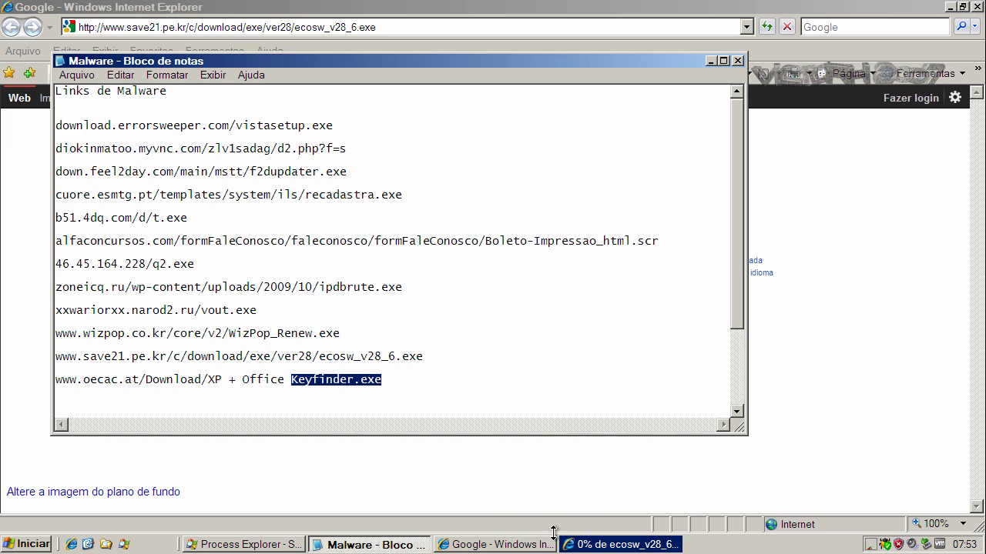
pyautogui.click(466, 279)
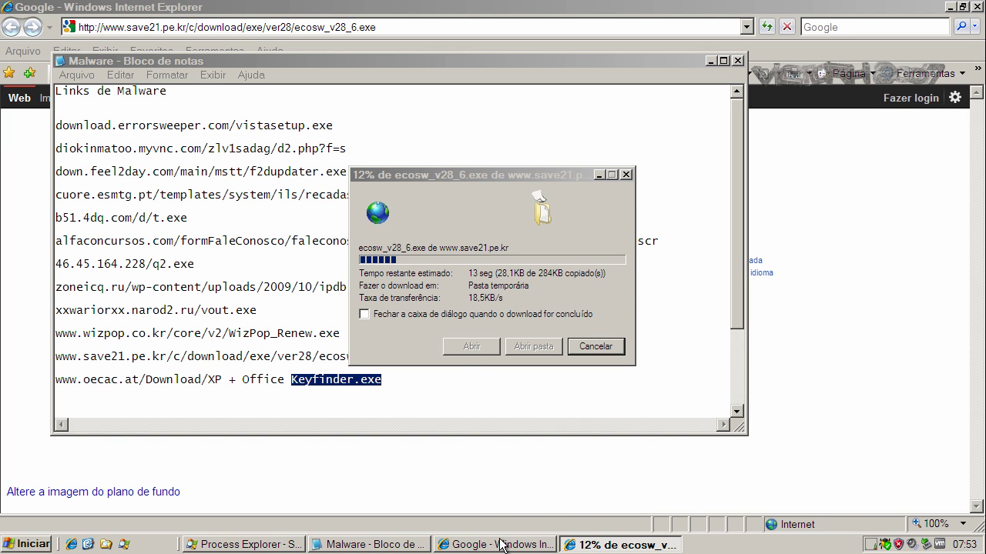
pyautogui.click(327, 379)
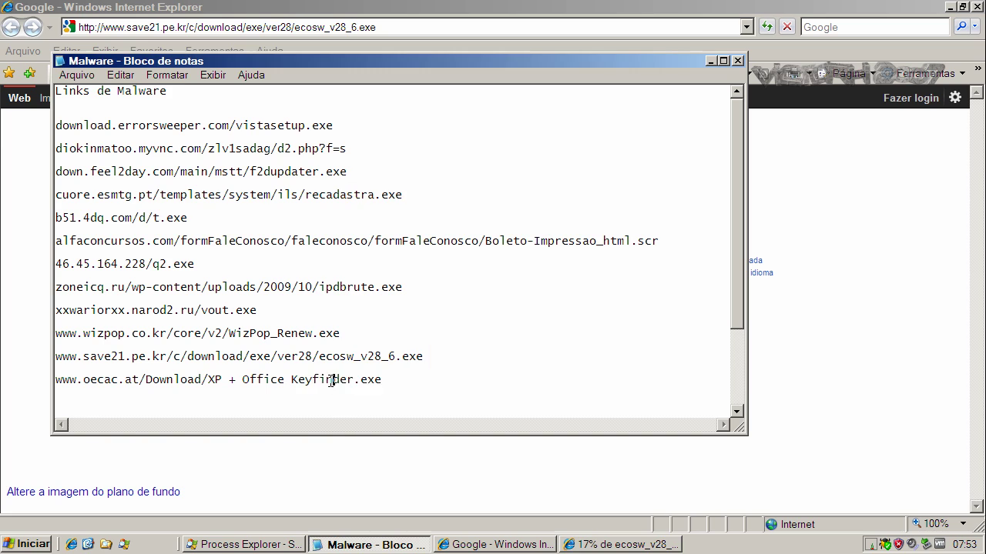
pyautogui.doubleClick(327, 380)
pyautogui.moveTo(385, 383); pyautogui.dragTo(55, 384)
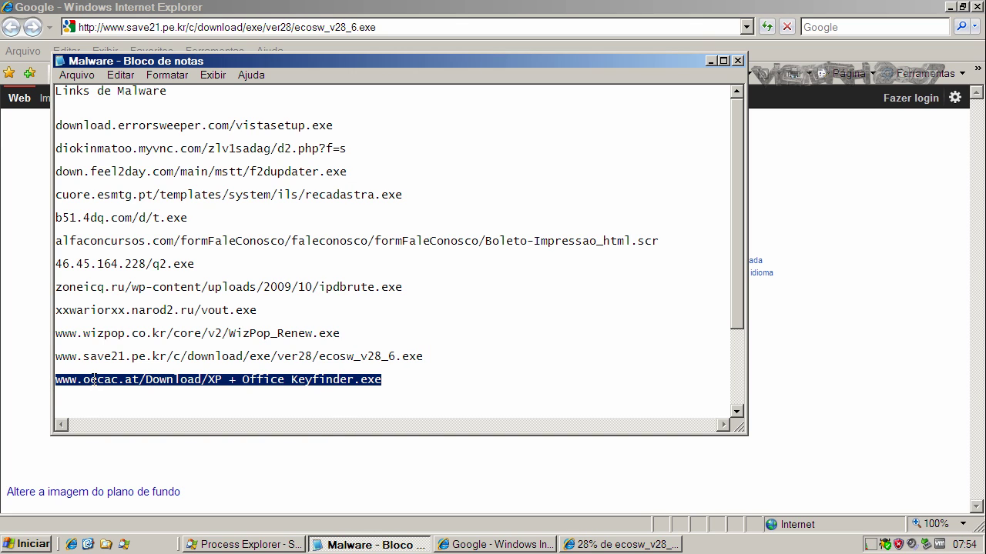
pyautogui.rightClick(94, 378)
pyautogui.click(116, 427)
pyautogui.click(710, 63)
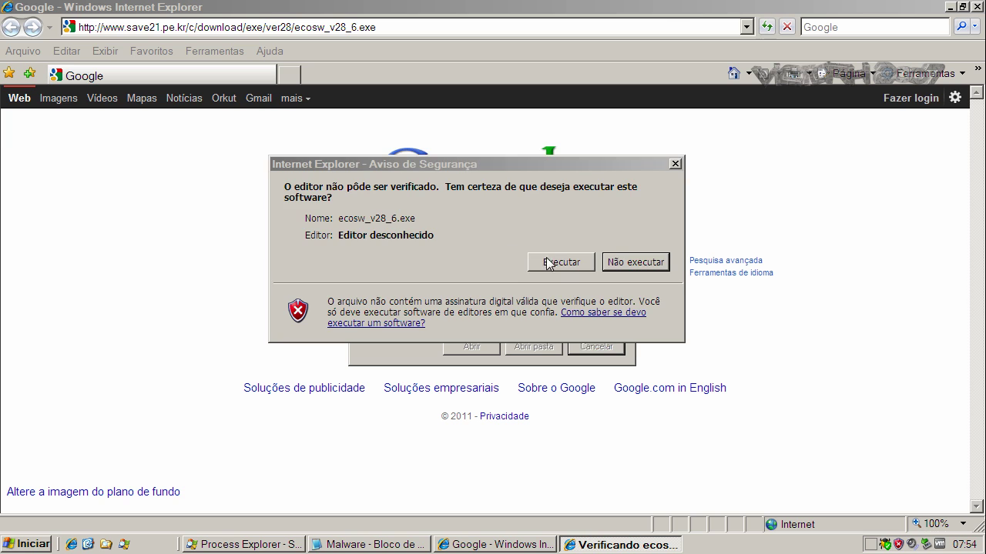
# Allow the unverified ecosw_v28_6.exe to run, dismiss its error message, and select the whole browser address for replacement
pyautogui.click(553, 258)
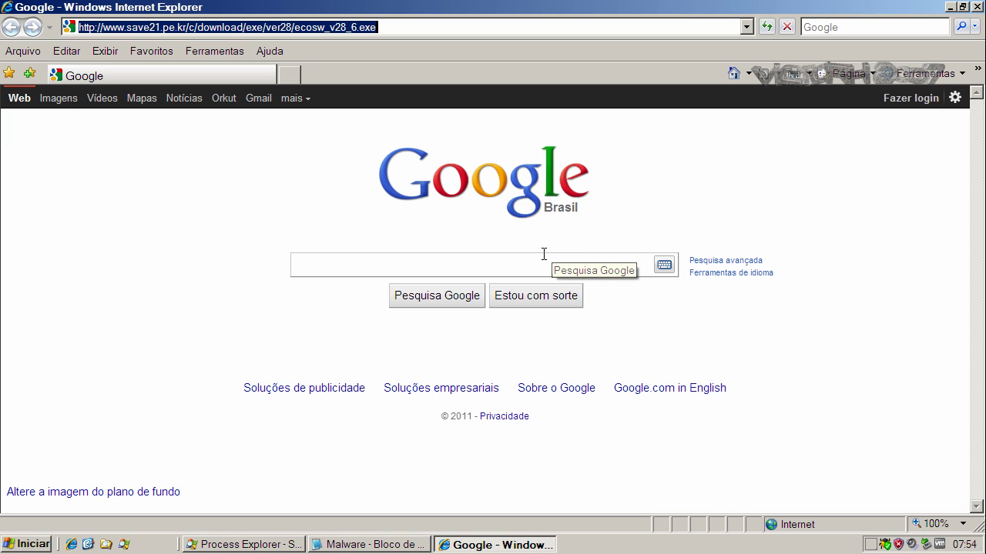
pyautogui.click(311, 27)
pyautogui.hotkey('shift', 'Home')
pyautogui.press('Right')
pyautogui.hotkey('shift', 'End')
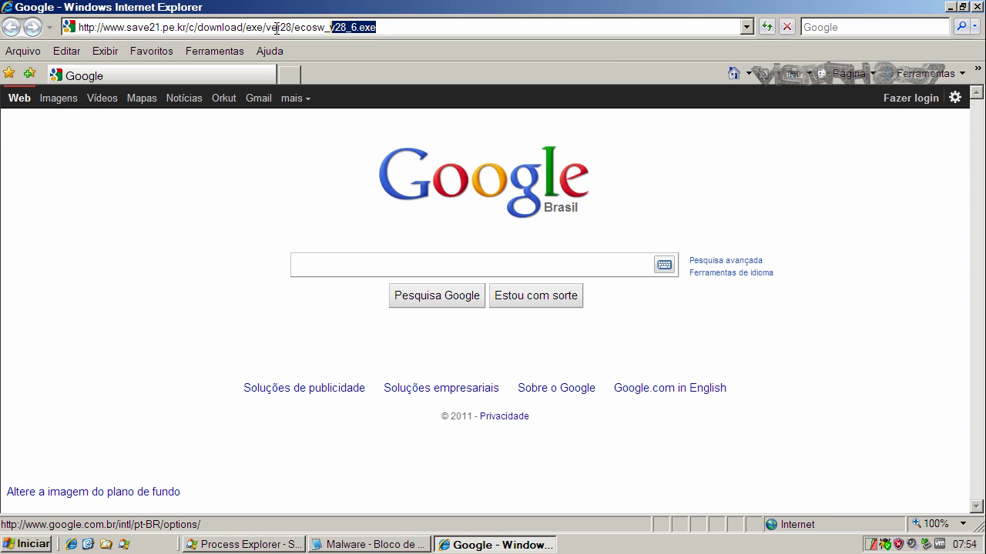
pyautogui.hotkey('ctrl', 'a')
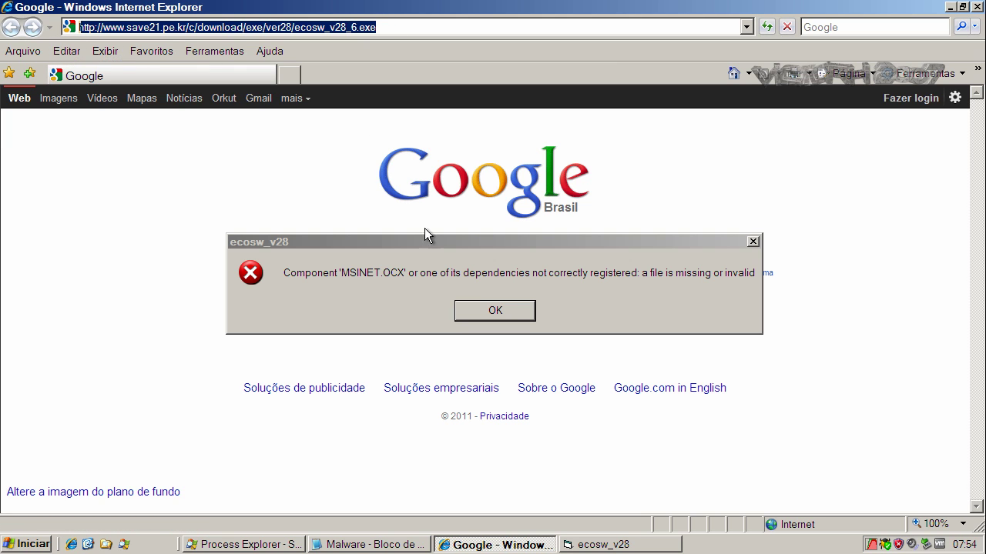
pyautogui.click(515, 310)
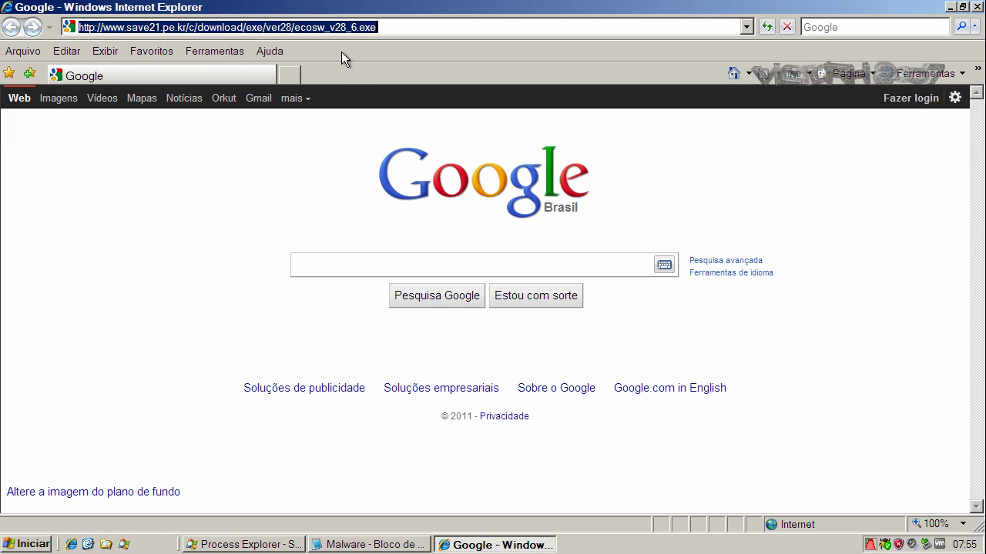
# Load the copied XP + Office Keyfinder.exe link, allow the download to run, and extract its archive to the Desktop folder
pyautogui.hotkey('ctrl', 'v')
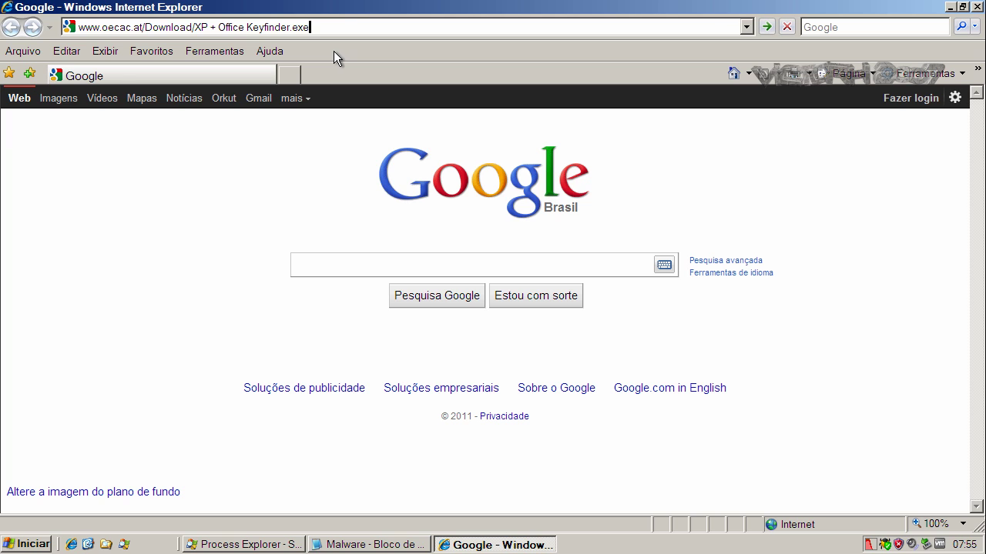
pyautogui.press('Return')
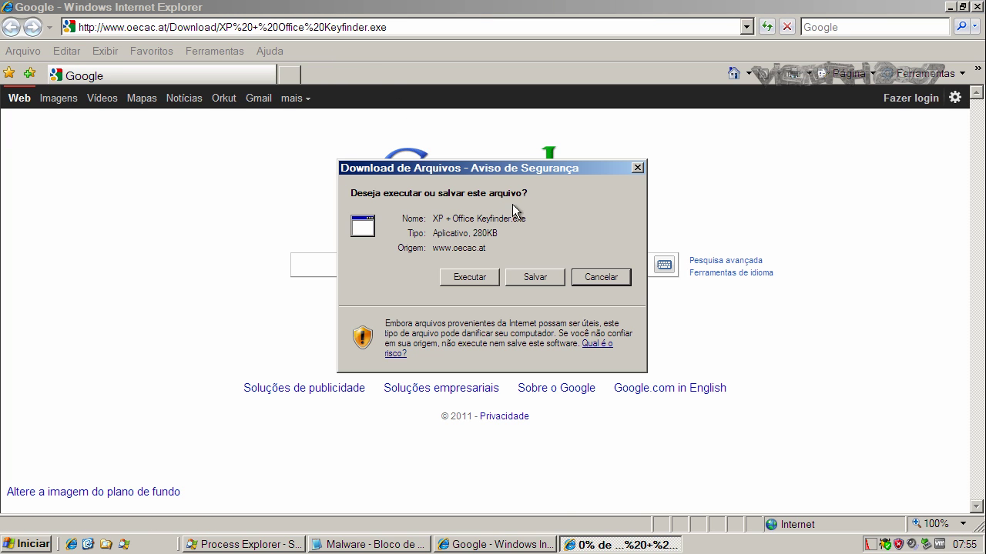
pyautogui.click(479, 279)
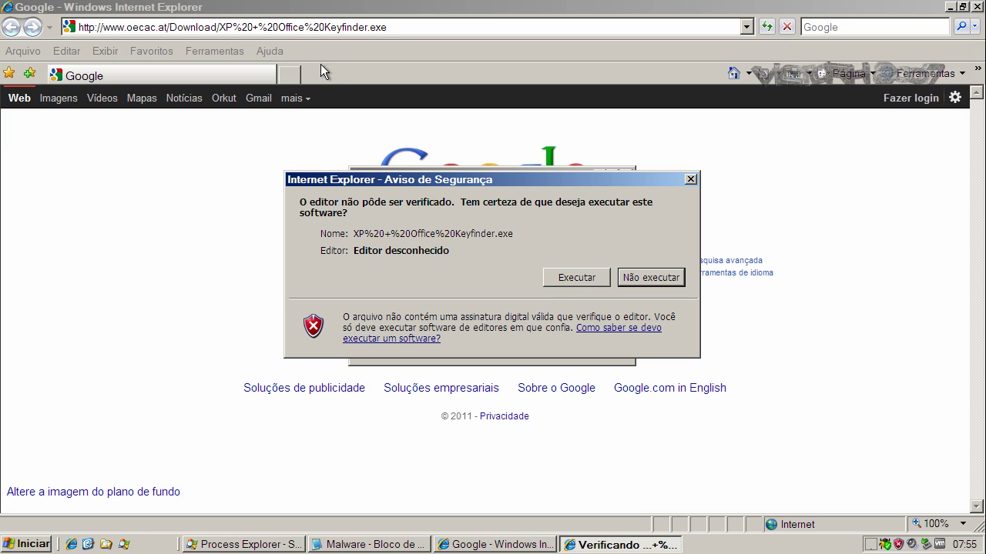
pyautogui.click(556, 275)
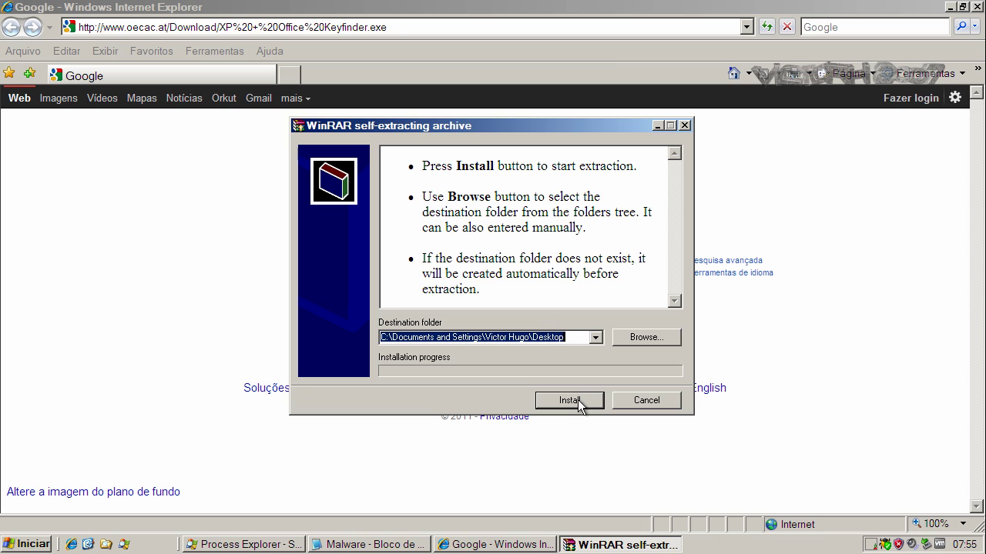
pyautogui.click(578, 399)
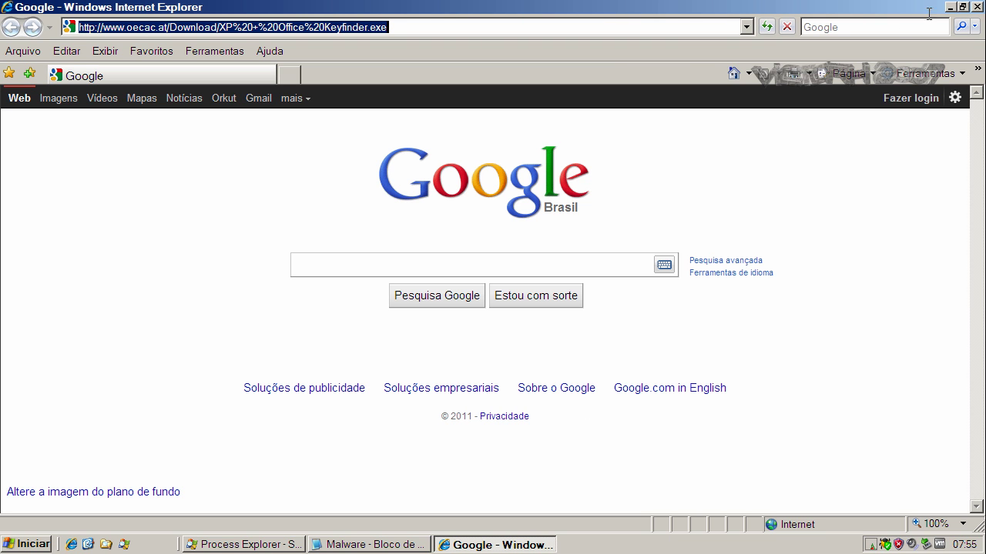
# Close Internet Explorer and the Malware text file
pyautogui.click(976, 7)
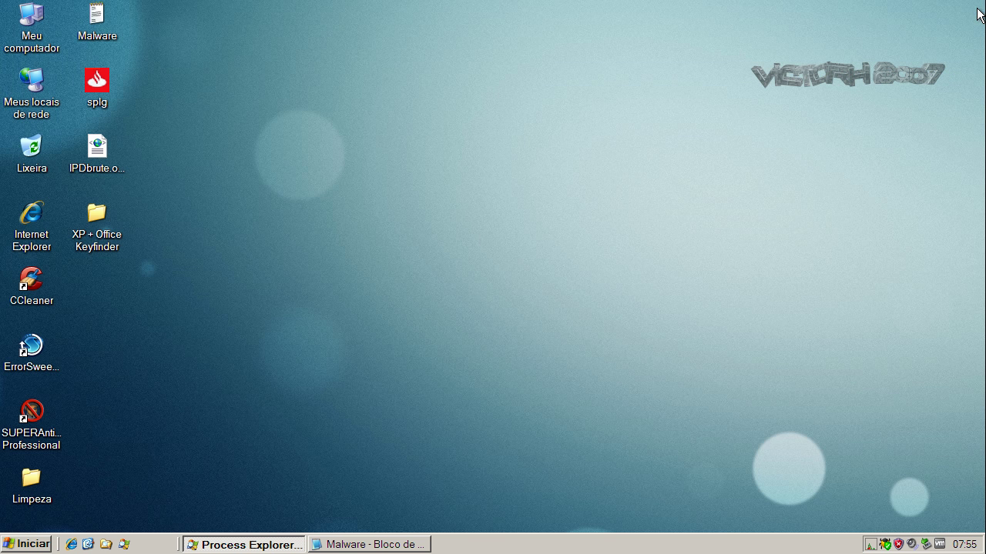
pyautogui.rightClick(359, 548)
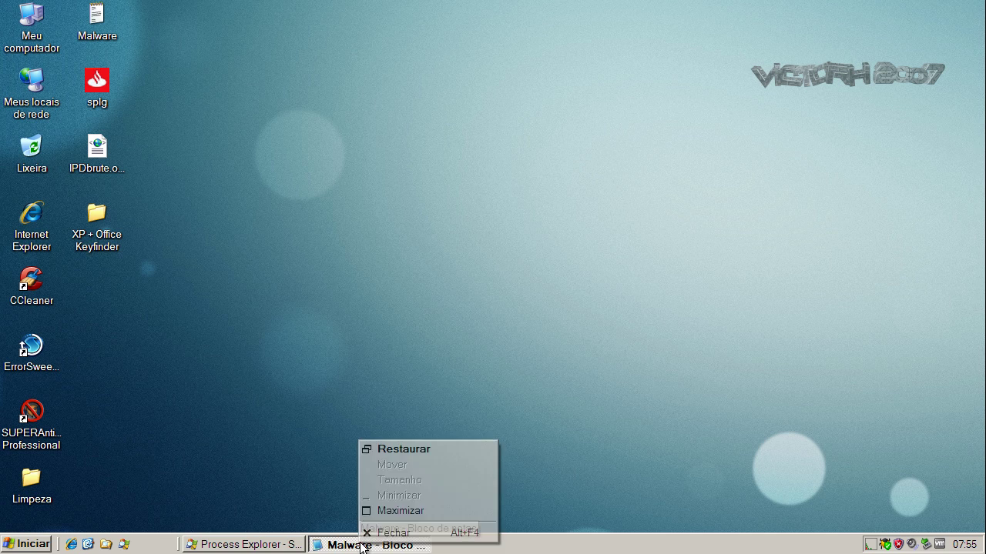
pyautogui.click(365, 532)
# Examine the f2dupdater[1].exe and WizPop.exe processes in Process Explorer, then minimize it
pyautogui.click(297, 546)
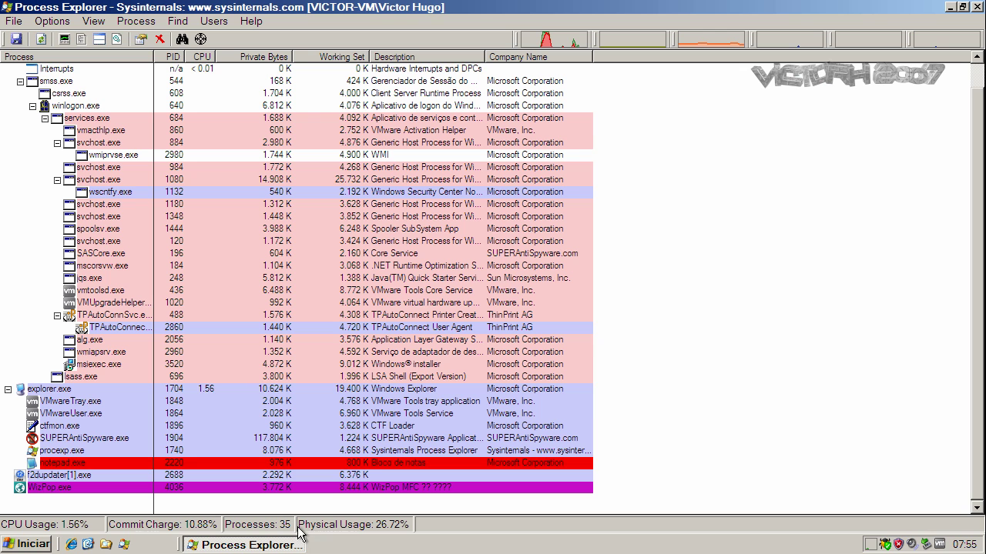
pyautogui.click(60, 486)
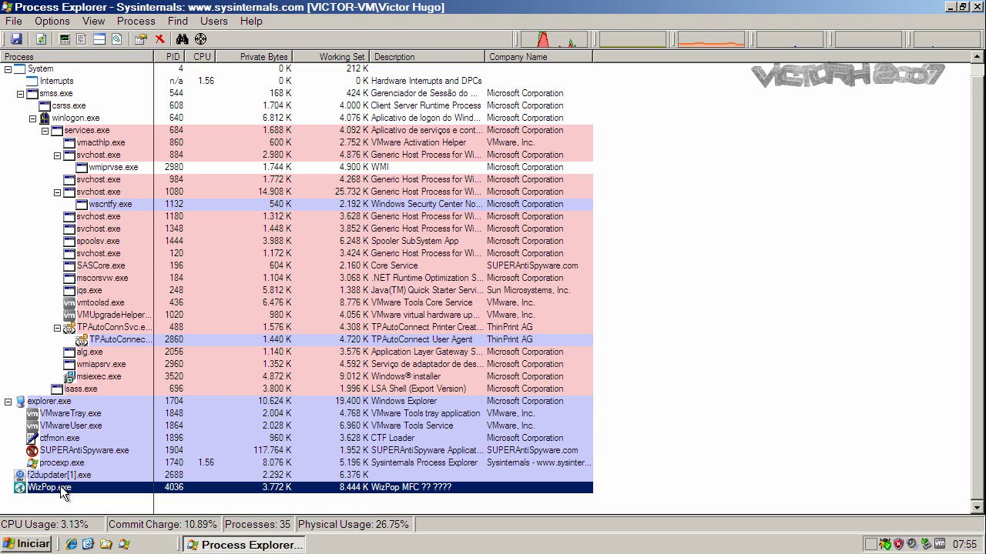
pyautogui.click(61, 478)
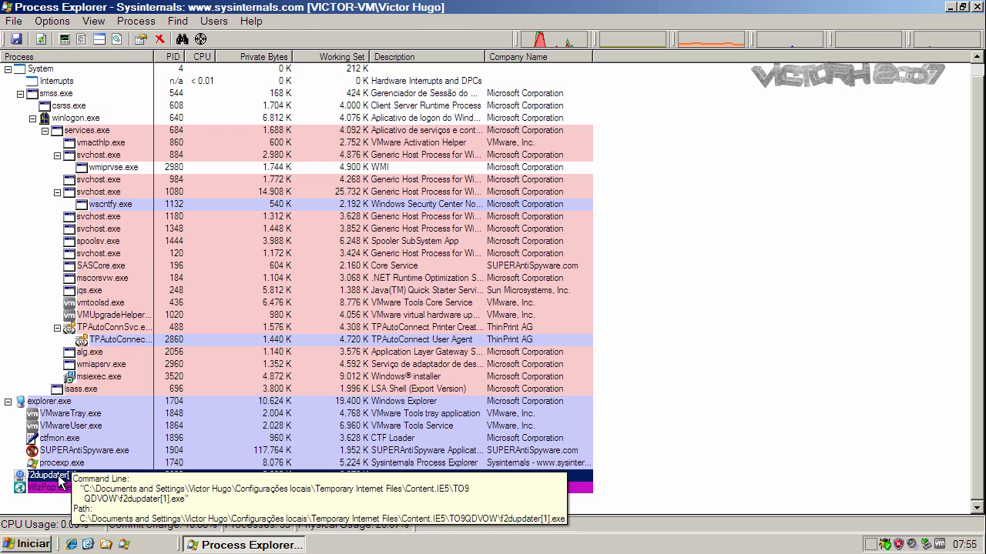
pyautogui.click(60, 484)
pyautogui.click(61, 477)
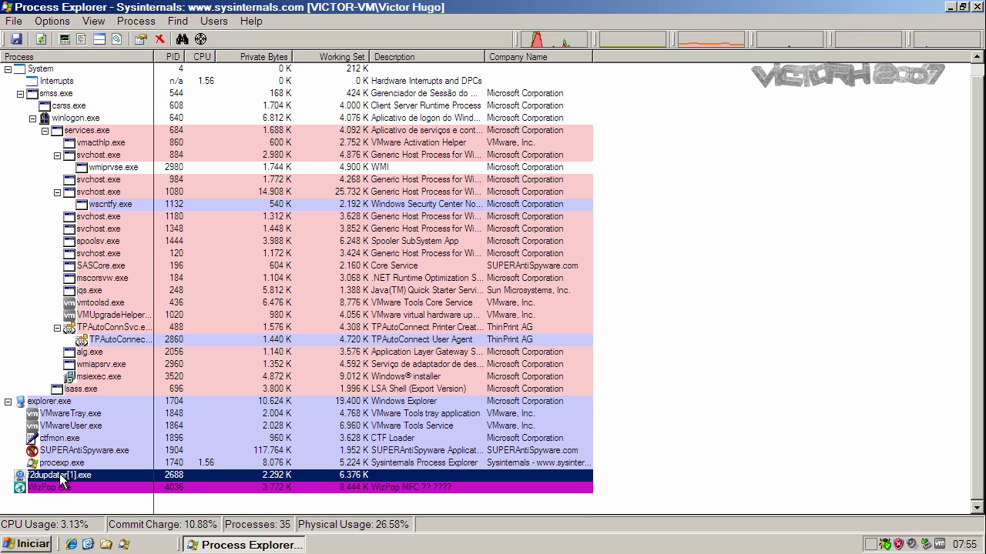
pyautogui.click(62, 487)
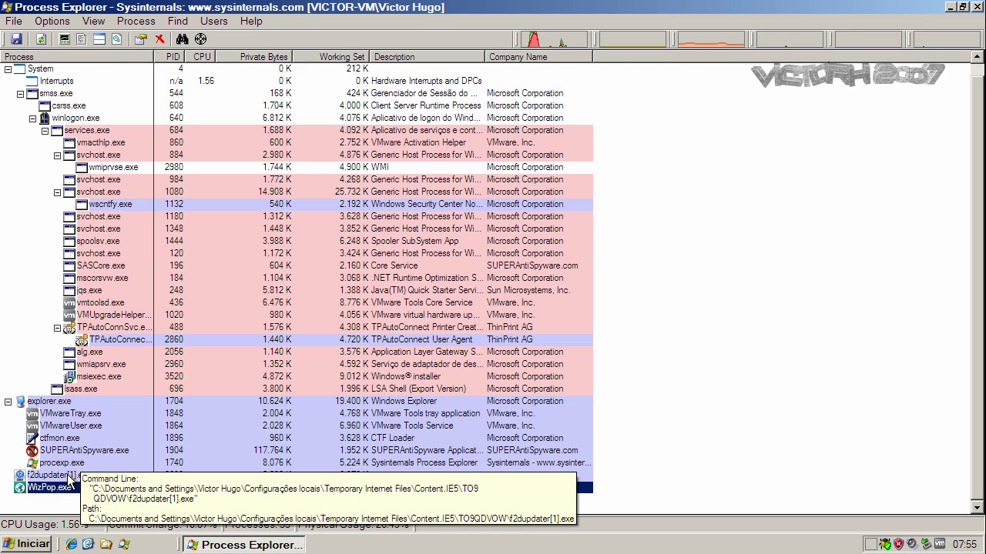
pyautogui.click(61, 476)
pyautogui.click(68, 489)
pyautogui.click(73, 477)
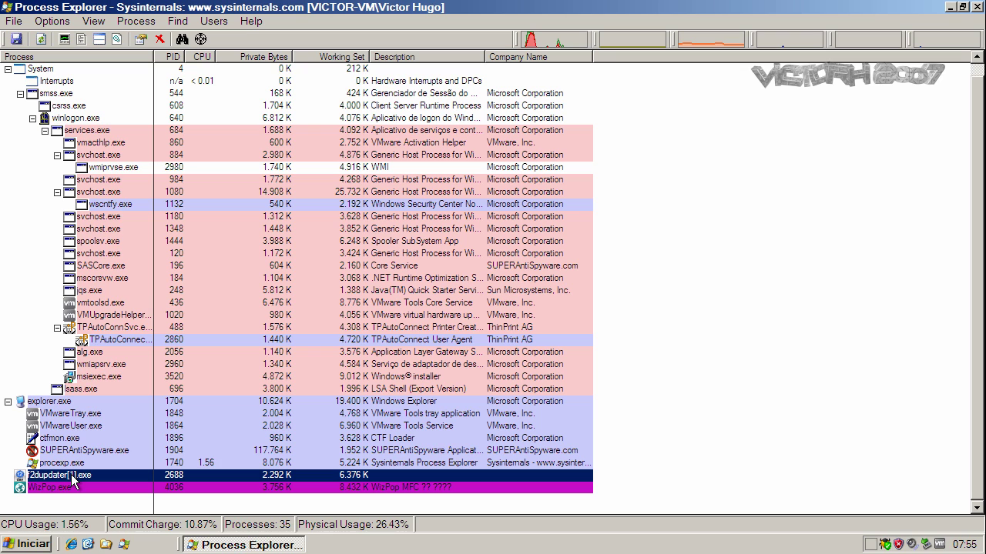
pyautogui.click(396, 487)
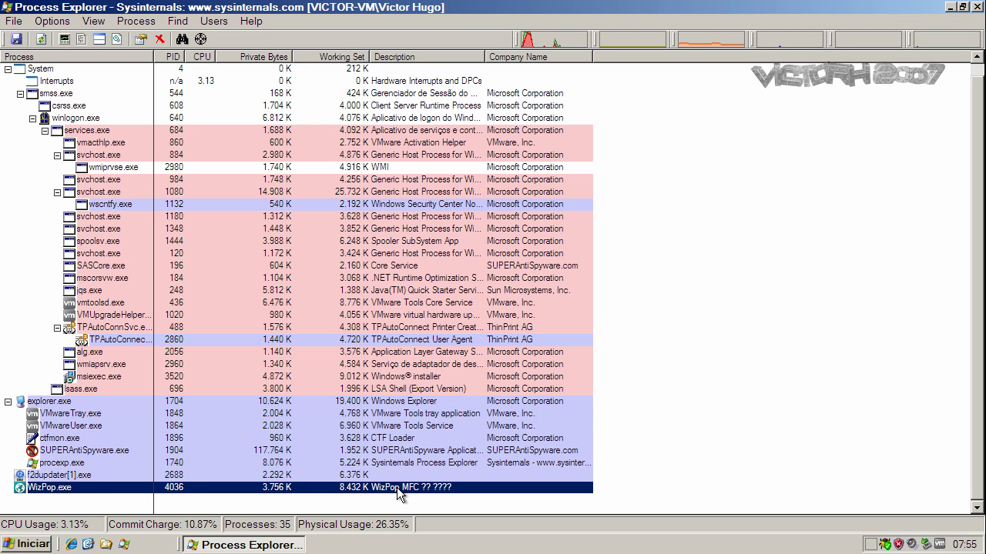
pyautogui.click(385, 477)
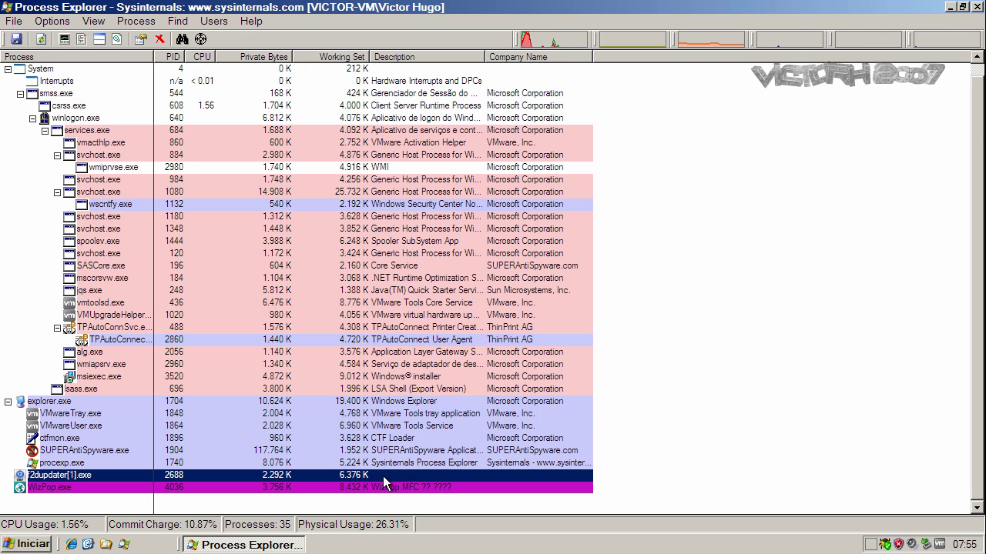
pyautogui.click(952, 7)
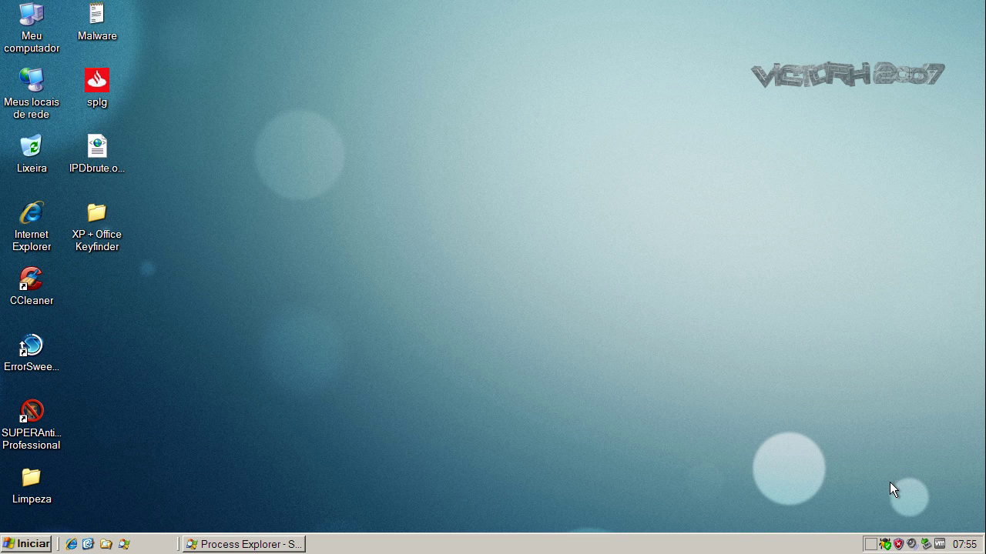
# Open SUPERAntiSpyware and run a Complete Scan of drive C: with Low Boost and ZIP archive scanning enabled
pyautogui.doubleClick(885, 543)
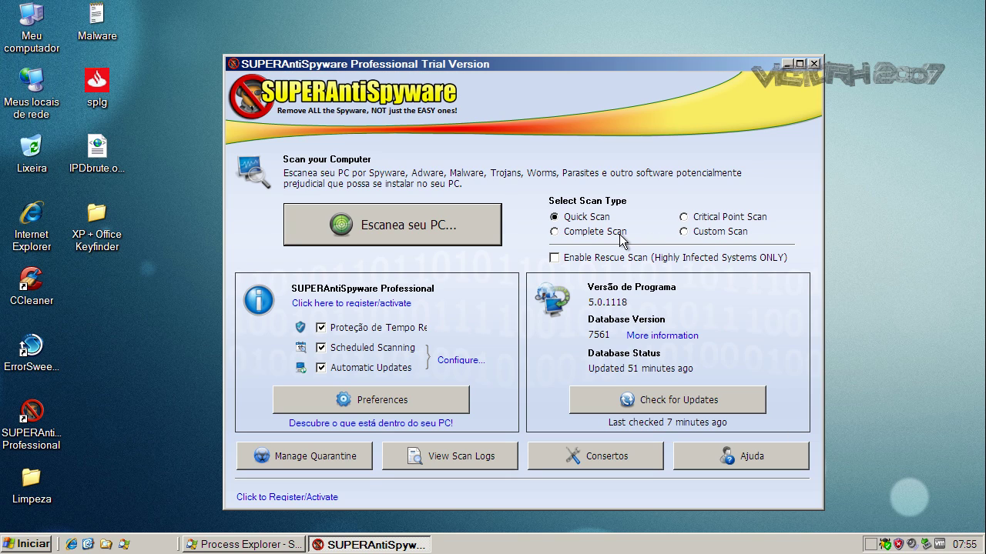
pyautogui.click(555, 233)
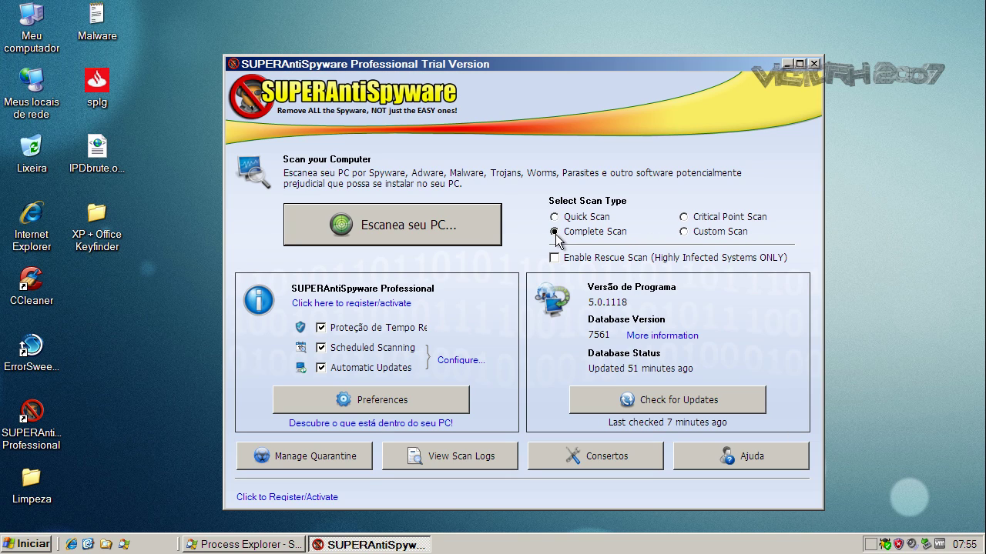
pyautogui.click(415, 234)
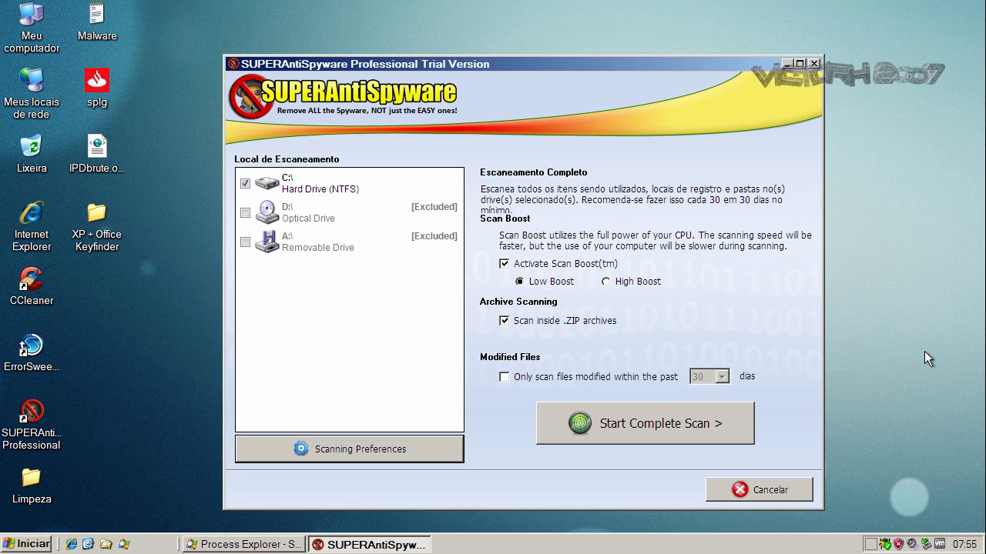
pyautogui.click(622, 428)
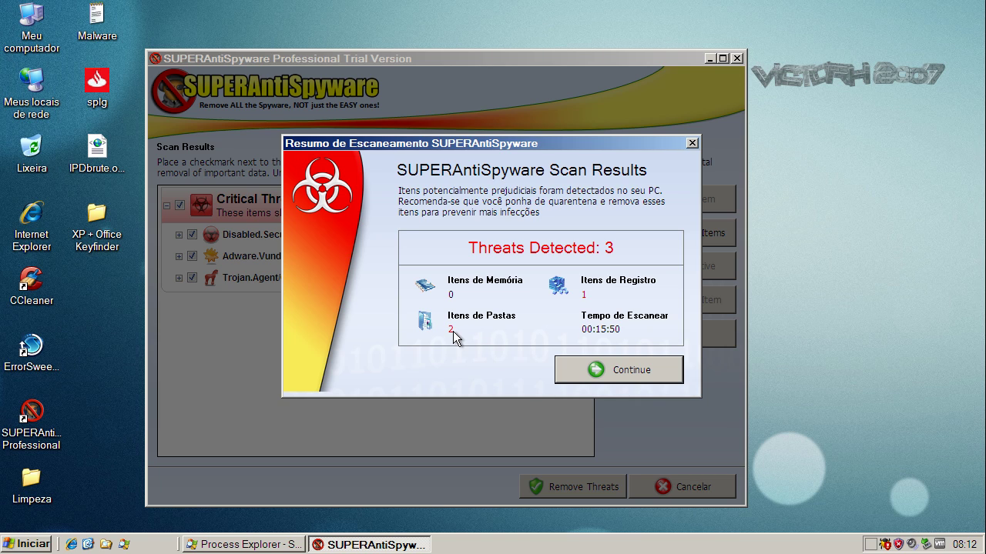
# Continue to the detailed scan results and expand the Disabled.SecurityCenterOption and Trojan.Agent/Gen-MSFake threats to examine their items
pyautogui.click(649, 379)
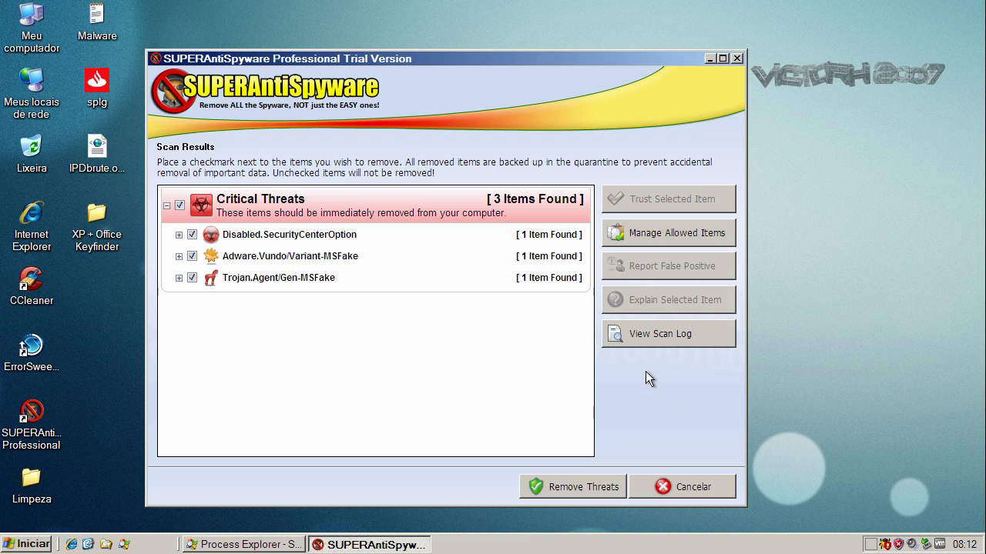
pyautogui.click(235, 234)
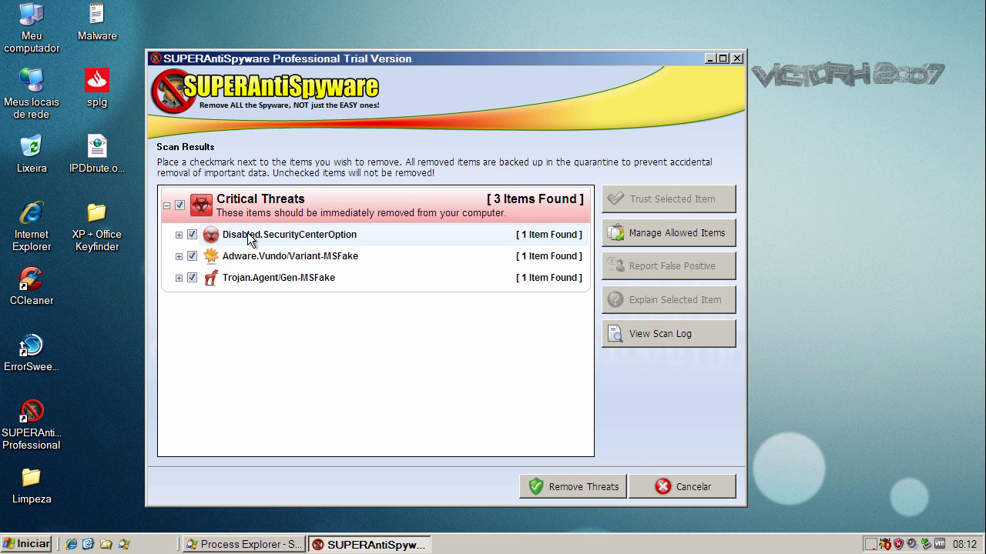
pyautogui.click(178, 235)
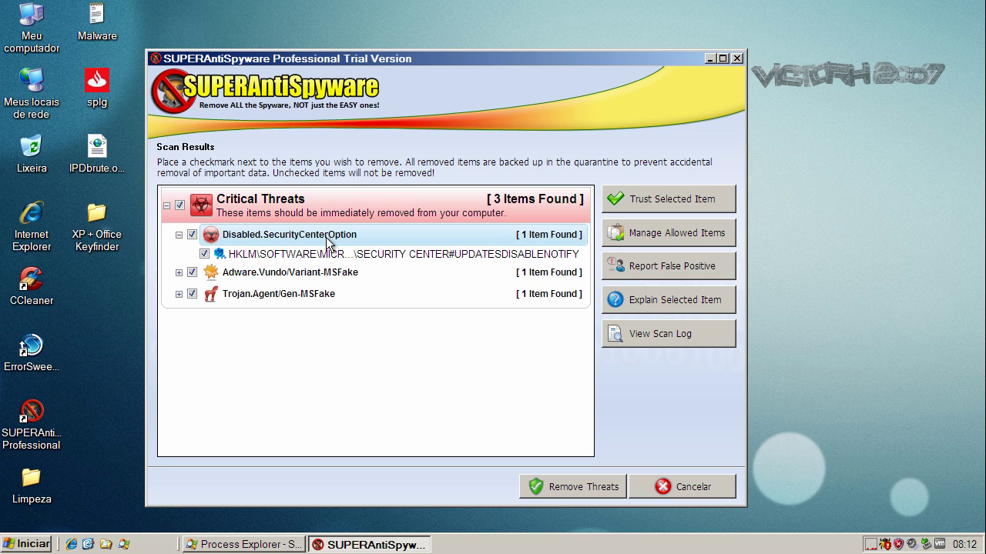
pyautogui.click(270, 277)
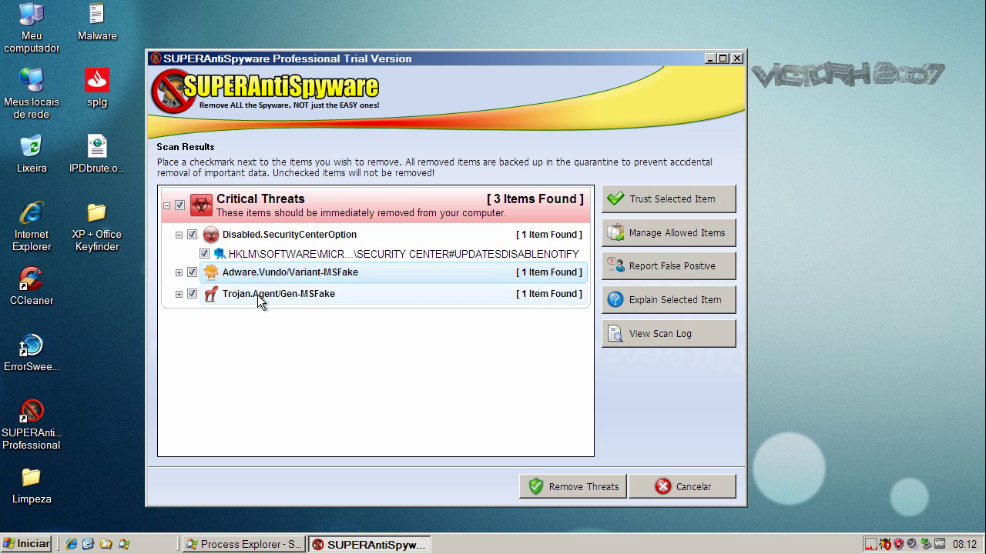
pyautogui.click(178, 294)
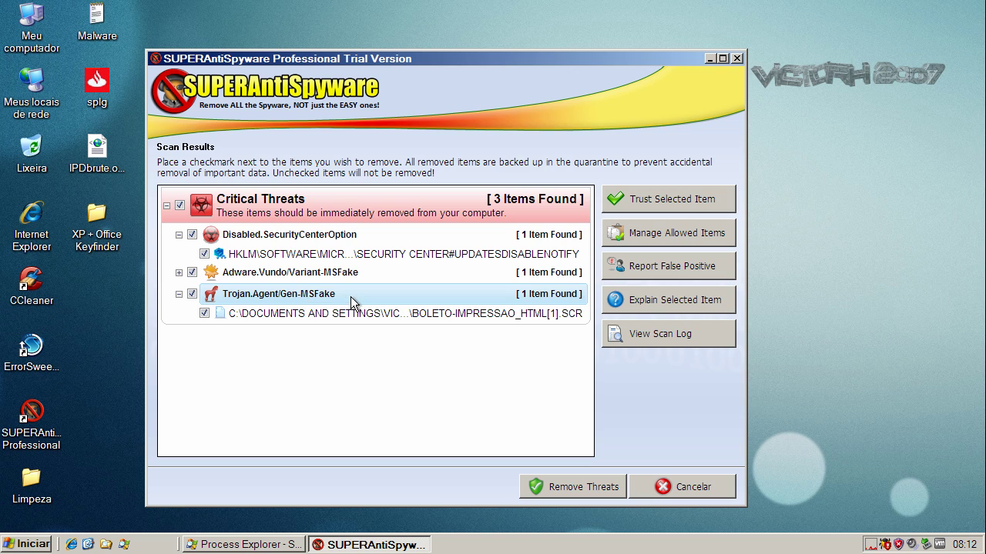
# Expand the Adware.Vundo/Variant-MSFake threat, remove all the checked threats with SUPERAntiSpyware, and reboot the computer
pyautogui.click(178, 272)
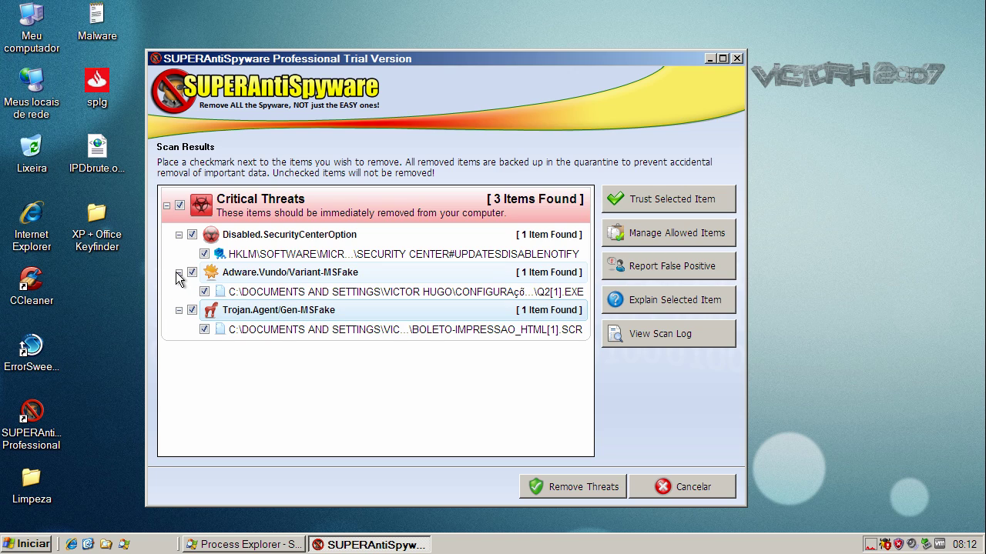
pyautogui.click(319, 258)
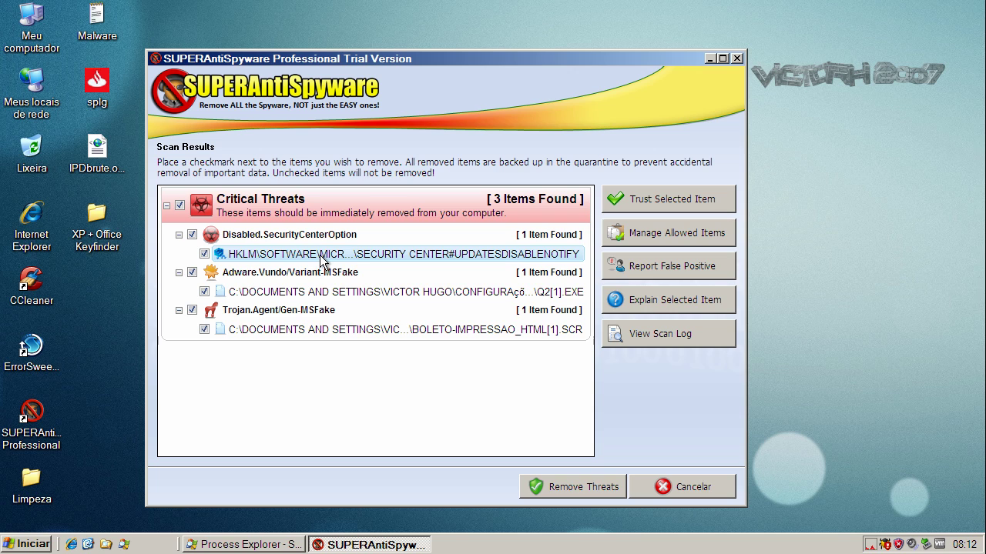
pyautogui.click(551, 490)
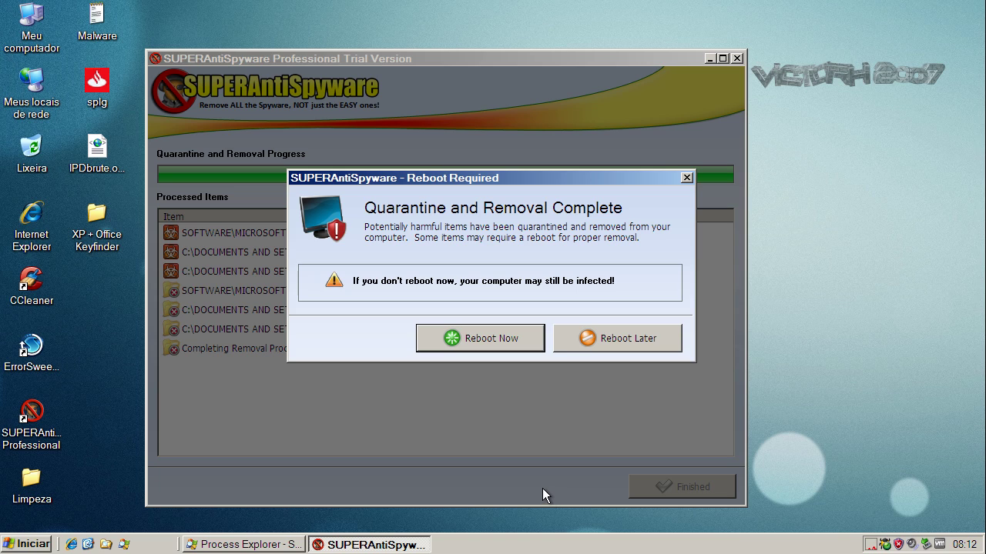
pyautogui.click(487, 345)
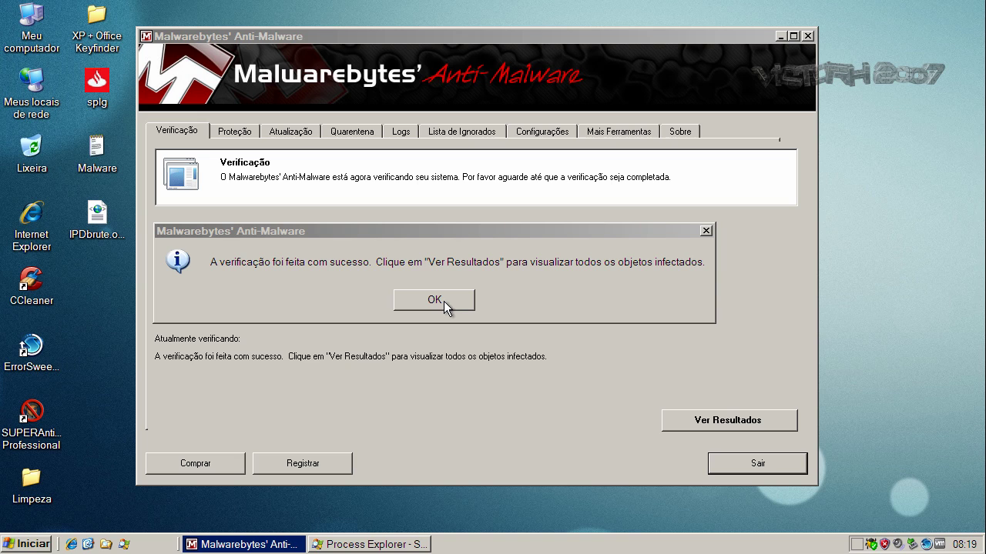
# Show the completed Malwarebytes scan's results with a wider Fabricante column and examine the Rogue.ErrorSweeper file detection
pyautogui.click(443, 301)
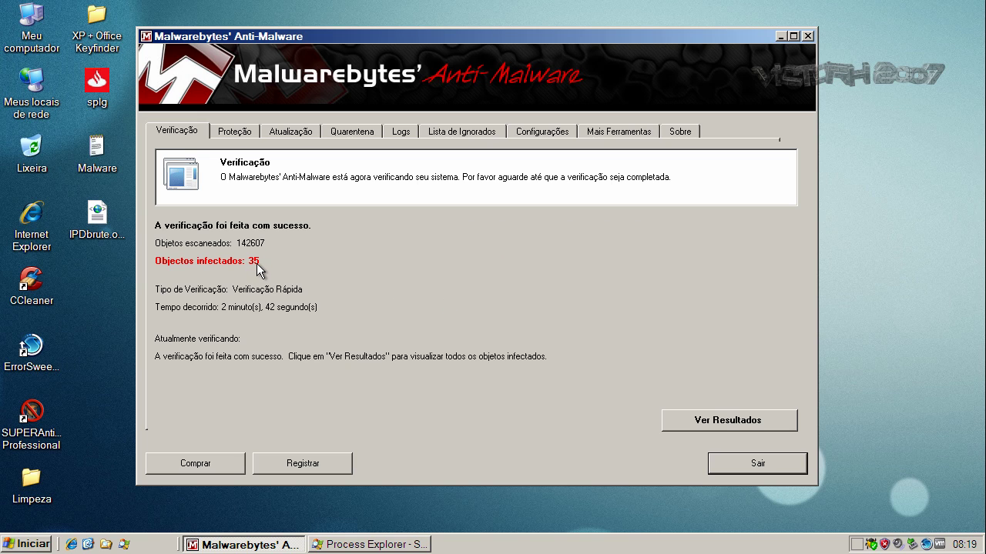
pyautogui.click(689, 421)
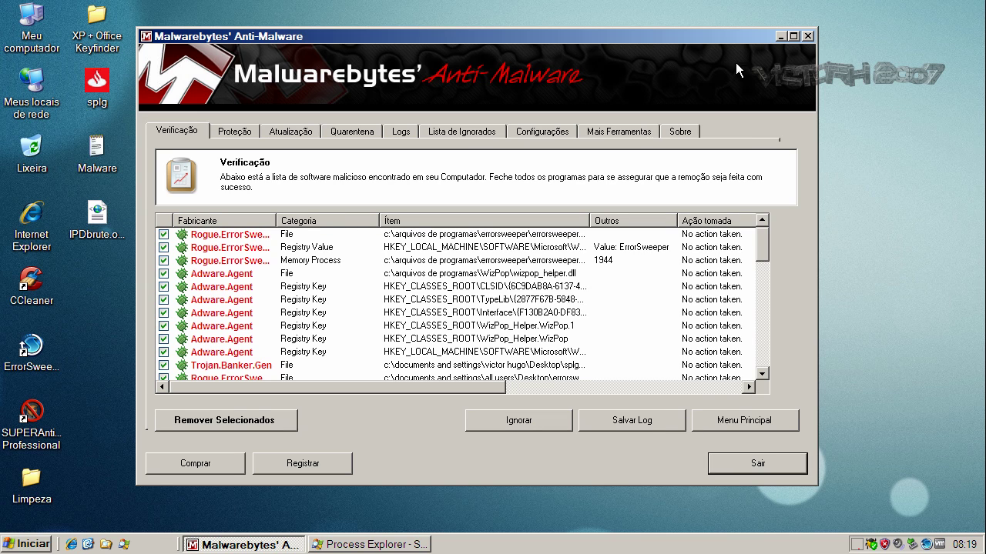
pyautogui.moveTo(276, 220); pyautogui.dragTo(356, 220)
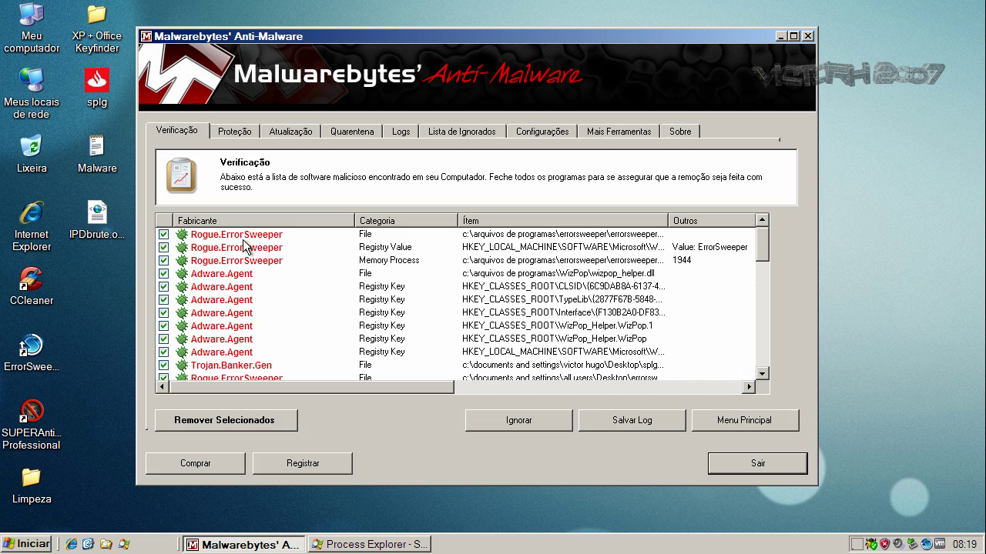
pyautogui.click(239, 238)
pyautogui.click(31, 364)
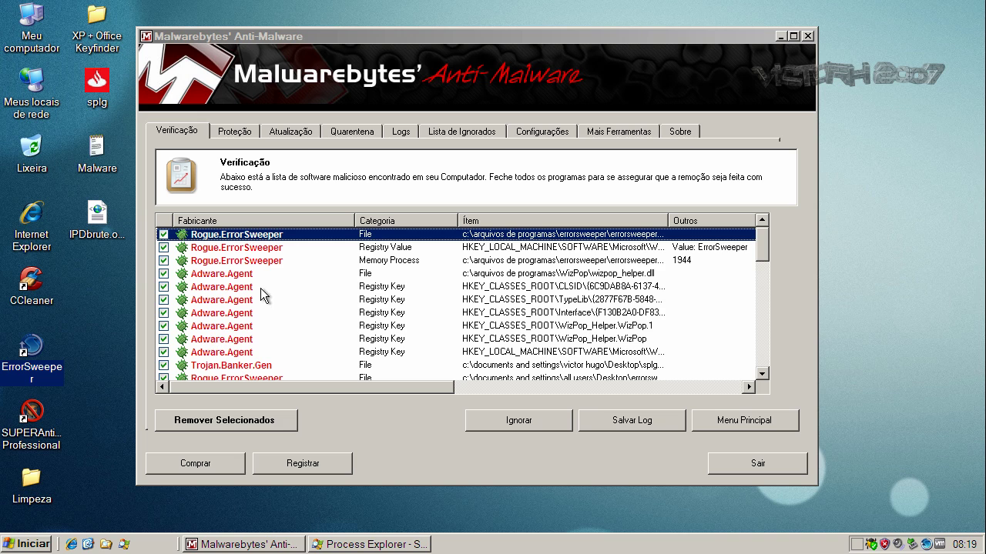
# Examine the Adware.Agent entries related to WizPop and the Trojan.Banker.Gen file in the Malwarebytes results
pyautogui.click(239, 275)
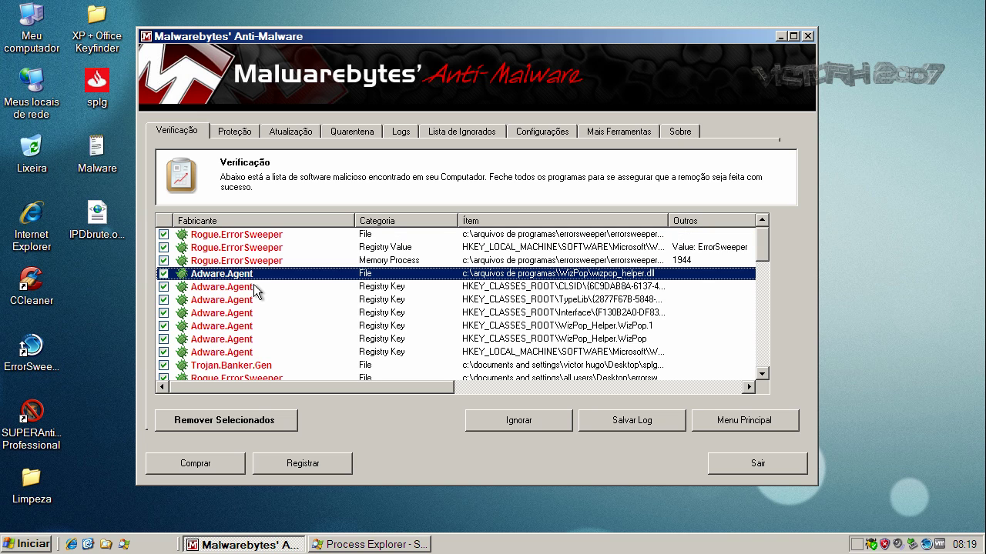
pyautogui.click(252, 289)
pyautogui.click(250, 312)
pyautogui.click(249, 325)
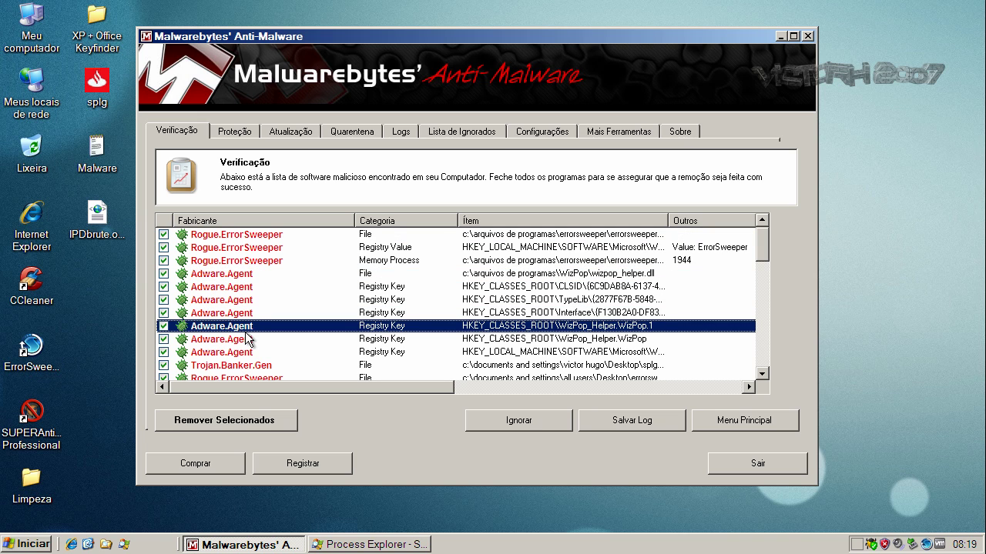
pyautogui.click(247, 338)
pyautogui.click(247, 352)
pyautogui.click(250, 366)
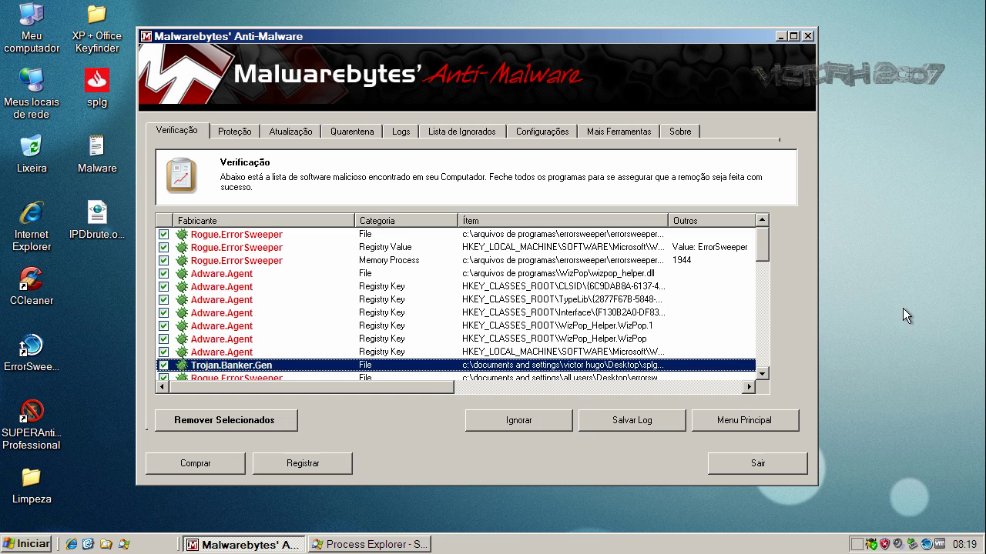
# Examine the remaining Malwarebytes detections, including Rogue.ErrorSweeper, Adware.Kraddare, Trojan.StartPage, Hijack.StartPage and Hijack.SearchPage
pyautogui.moveTo(762, 250); pyautogui.dragTo(765, 278)
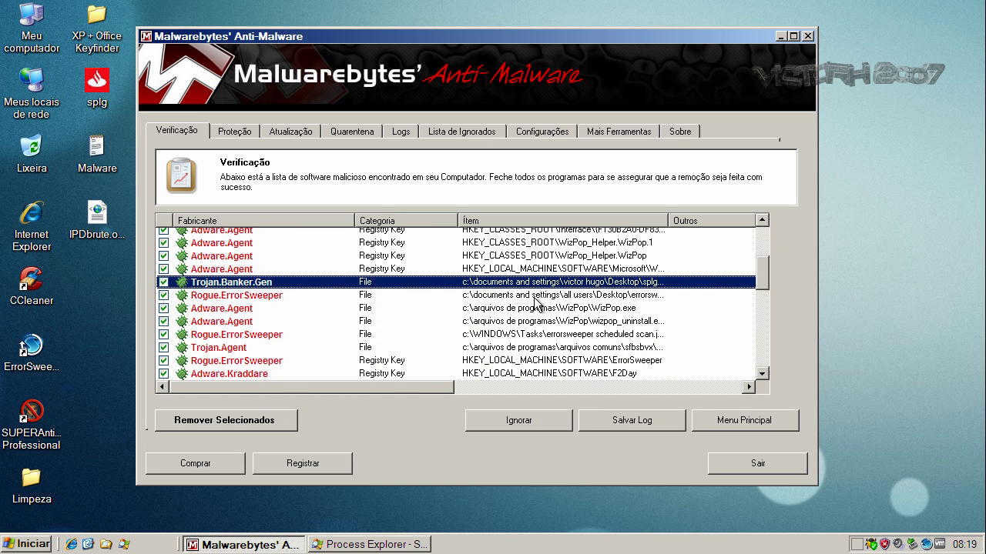
pyautogui.click(248, 312)
pyautogui.click(252, 337)
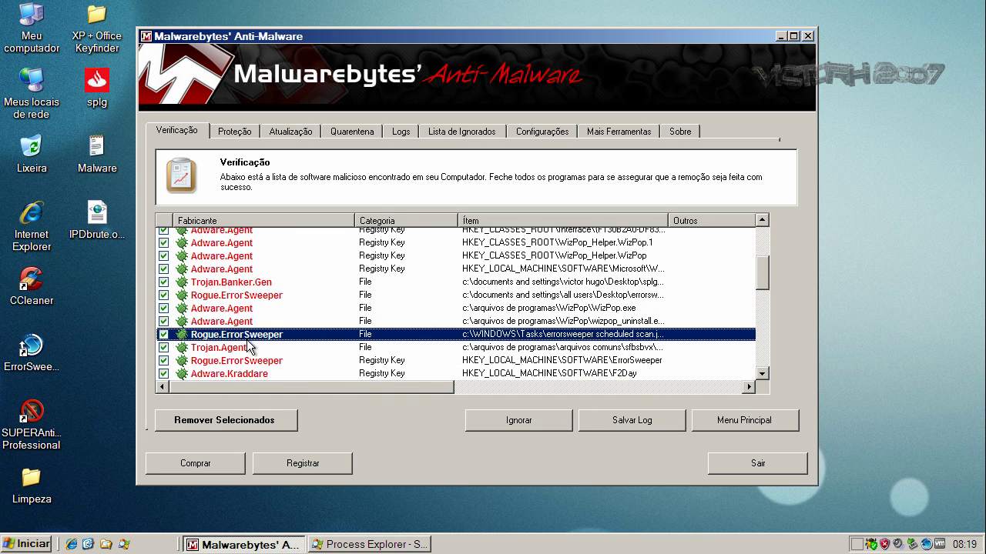
pyautogui.click(247, 351)
pyautogui.click(249, 362)
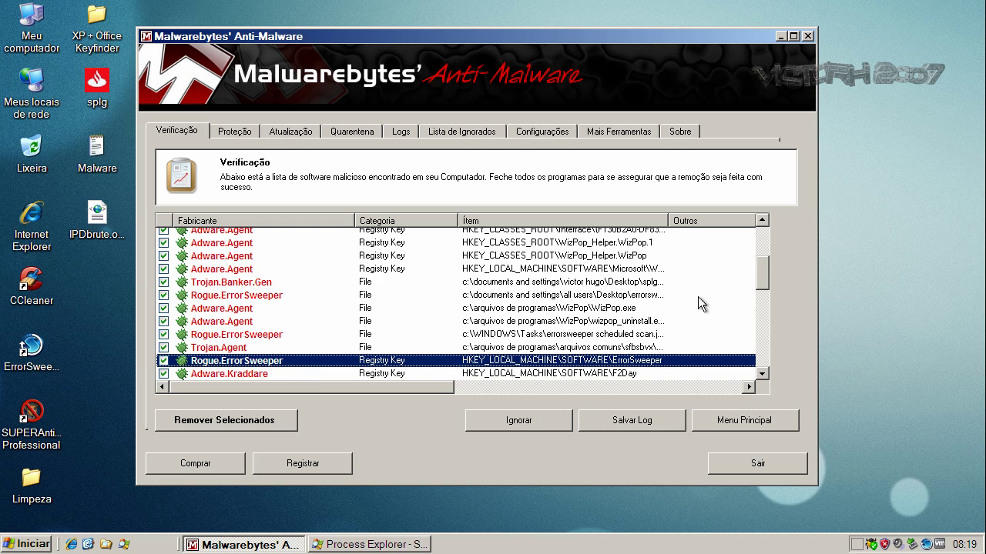
pyautogui.scroll(-2, 766, 282)
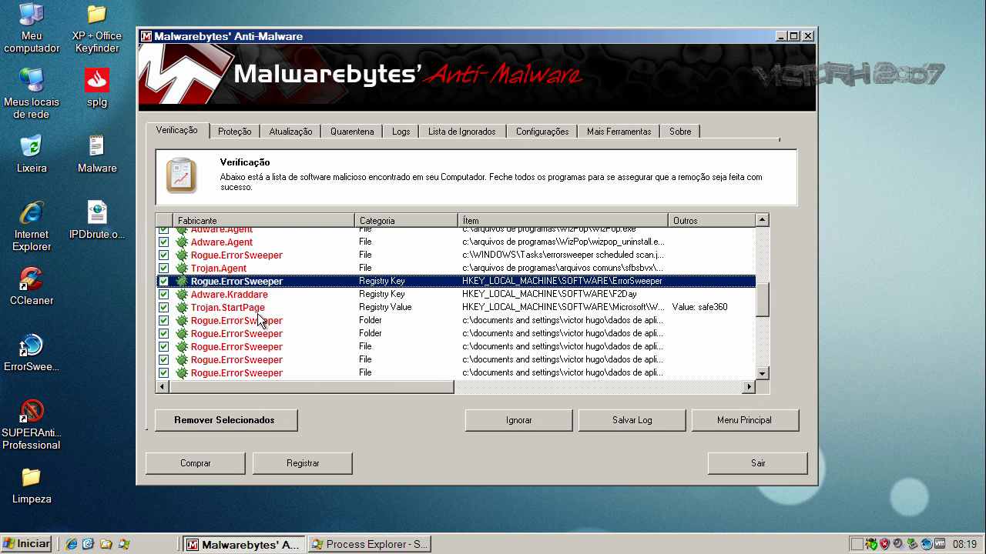
pyautogui.click(258, 295)
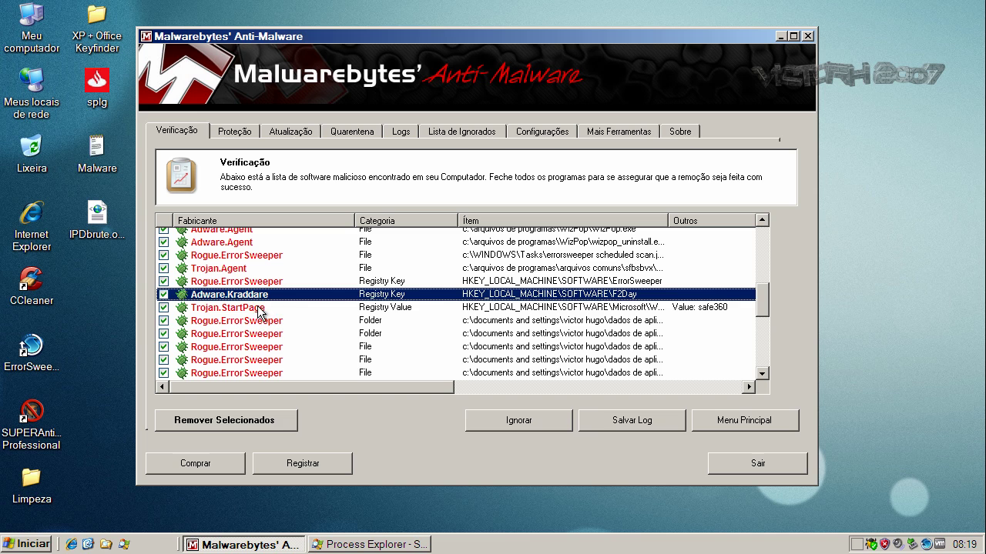
pyautogui.click(258, 307)
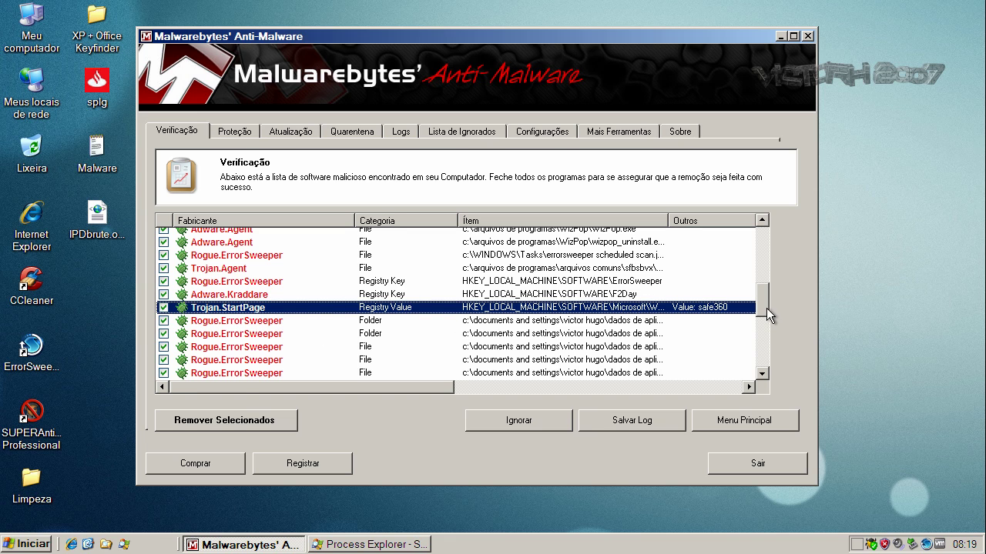
pyautogui.moveTo(766, 308); pyautogui.dragTo(768, 375)
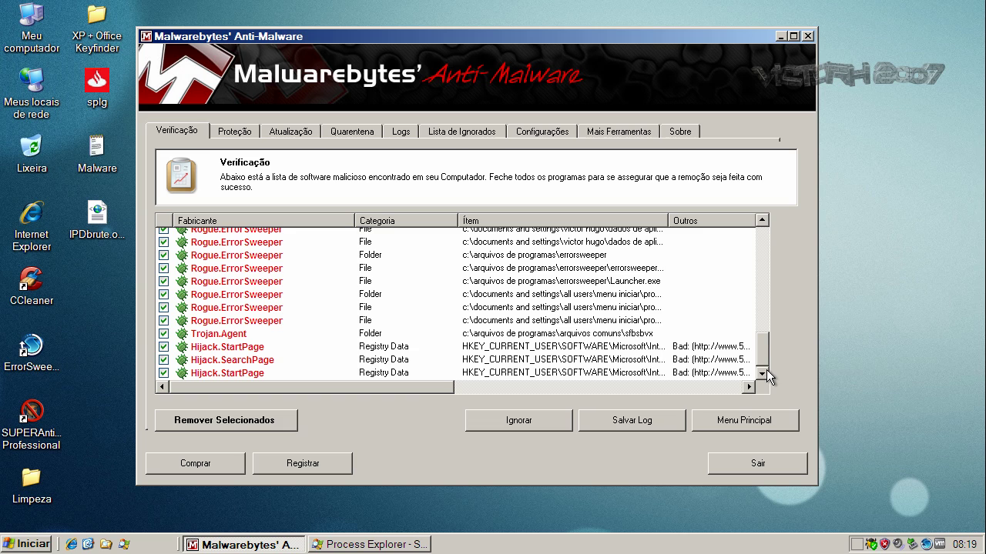
pyautogui.click(224, 348)
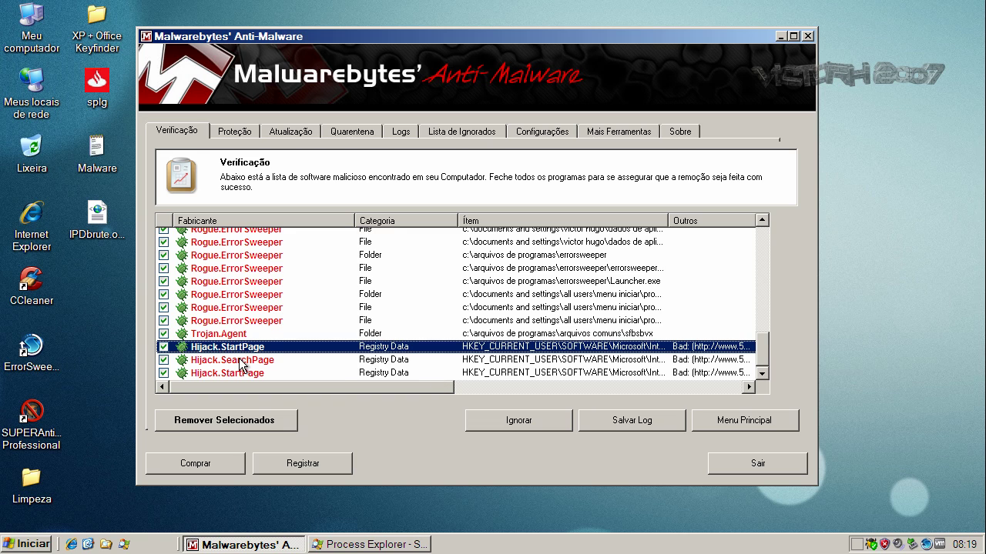
pyautogui.click(238, 361)
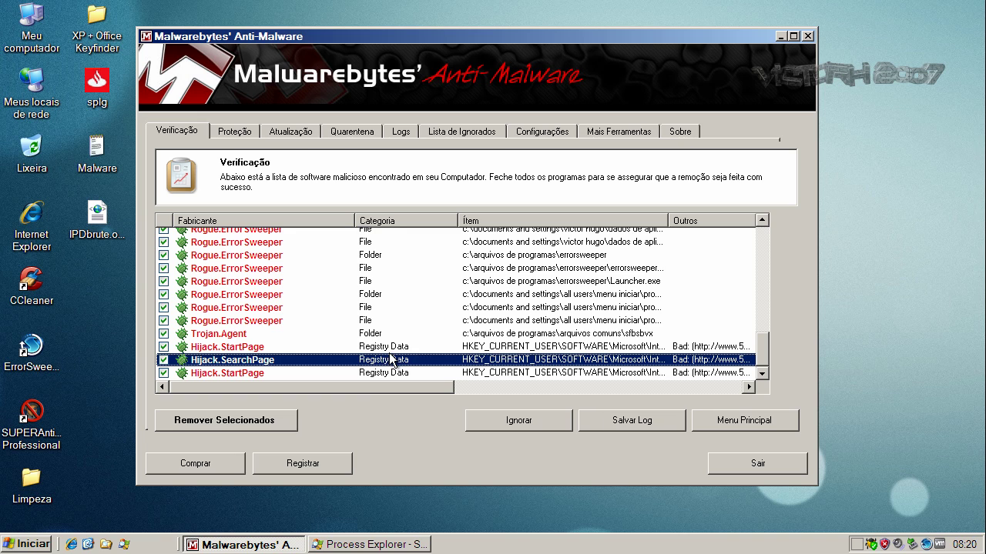
# Remove all selected Malwarebytes detections, close the resulting log, and restart the computer to complete the removal
pyautogui.click(251, 423)
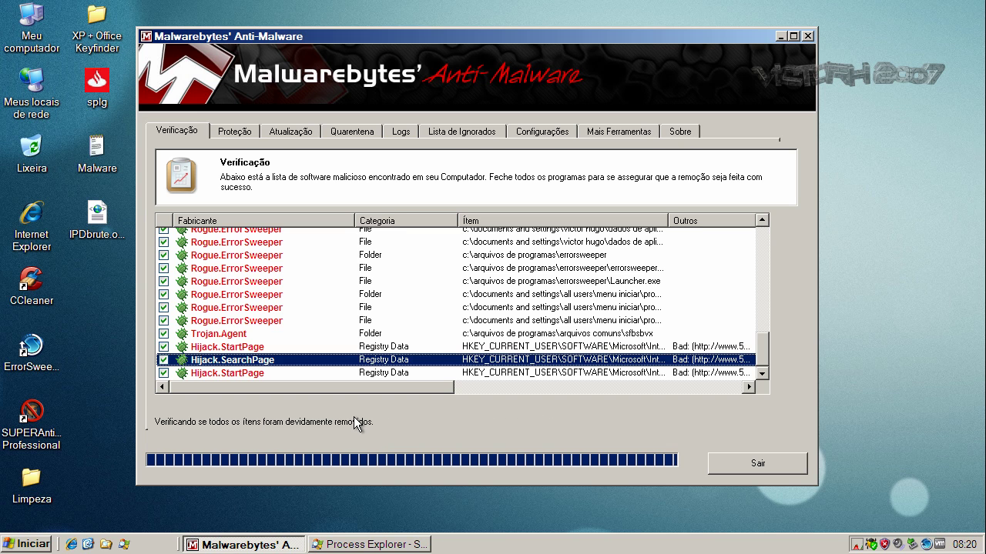
pyautogui.click(510, 315)
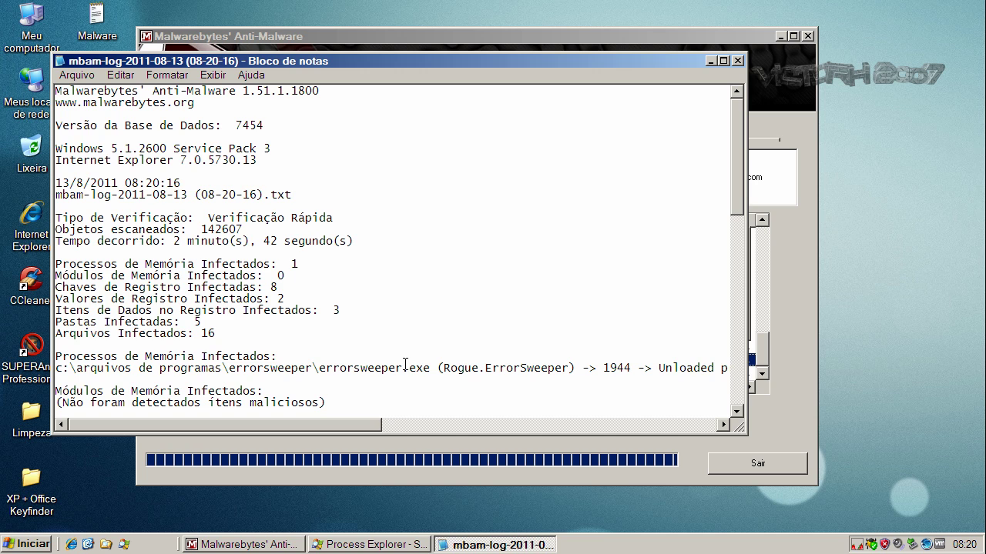
pyautogui.click(739, 60)
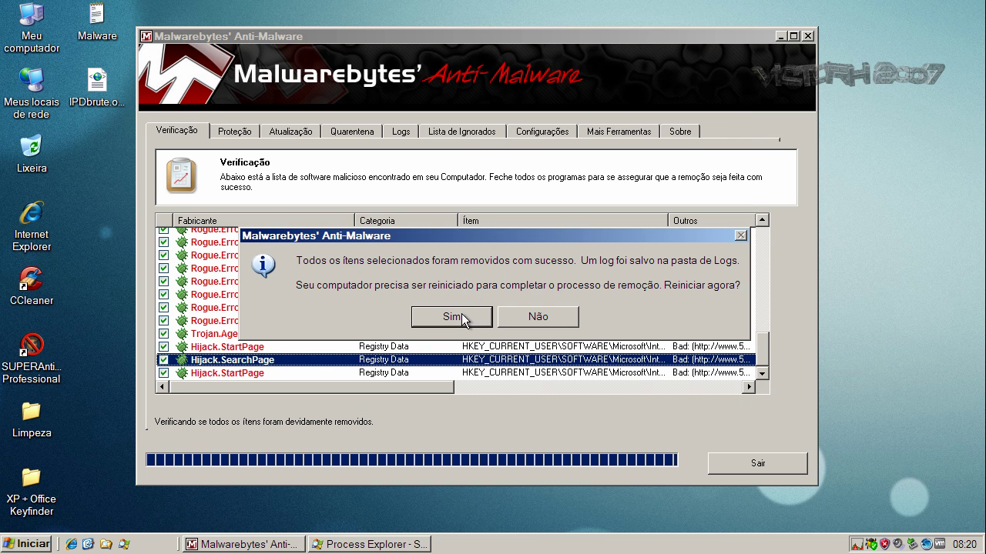
pyautogui.click(462, 316)
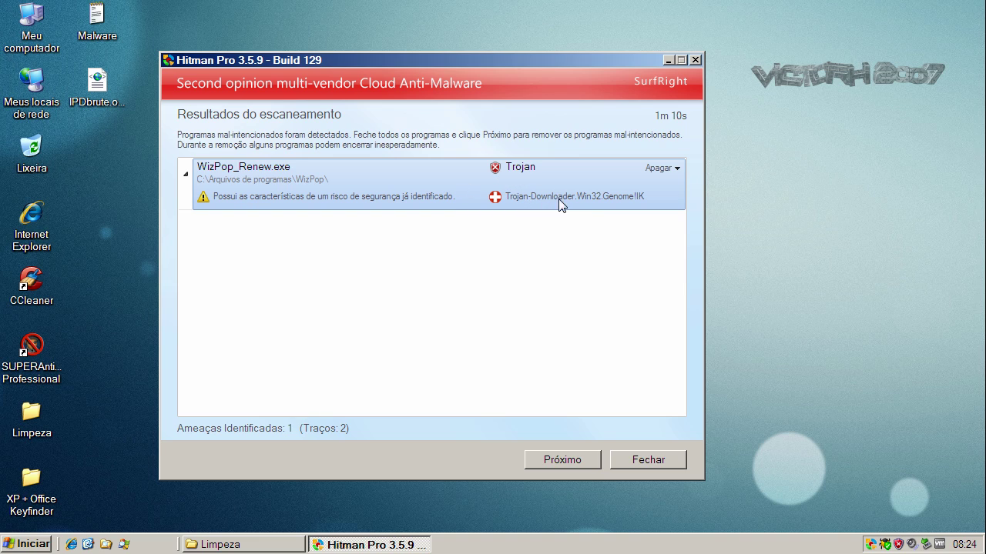
# Delete the detected WizPop_Renew.exe Trojan with Hitman Pro and close the program after its results summary
pyautogui.click(566, 462)
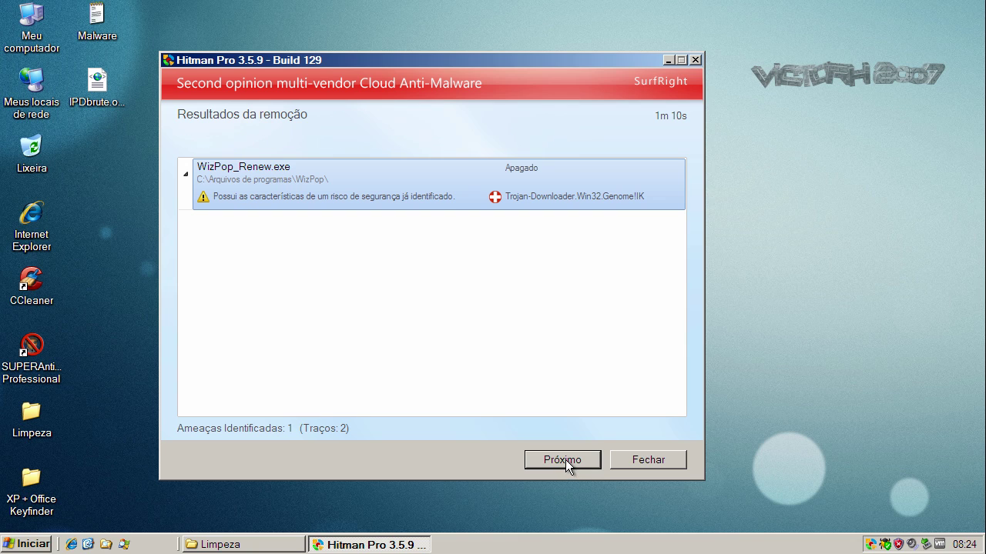
pyautogui.click(576, 465)
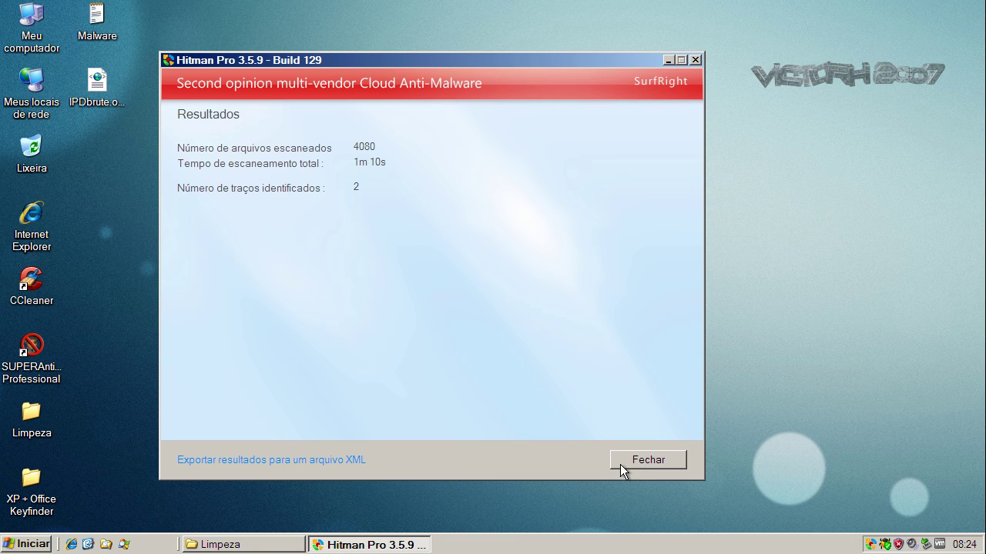
pyautogui.click(629, 461)
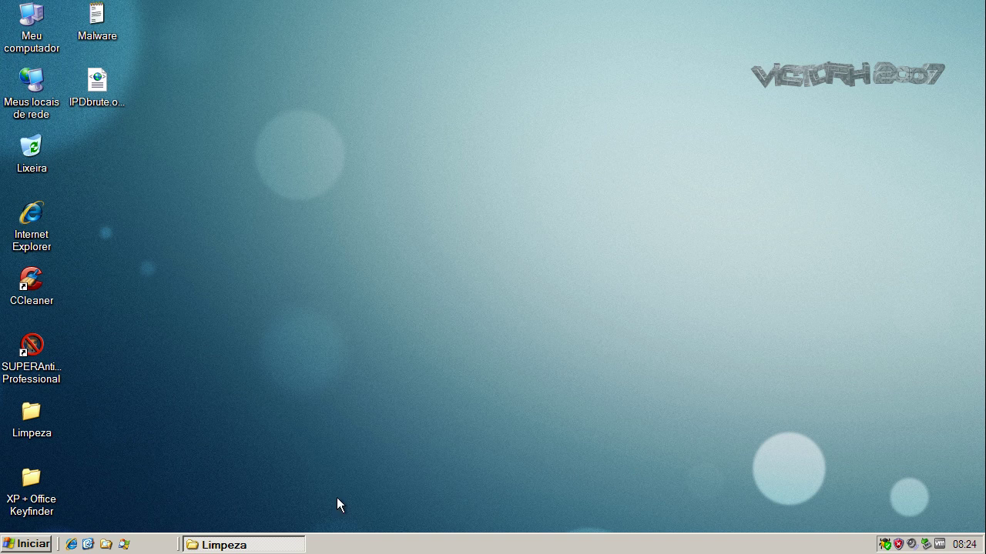
# Restore the Limpeza folder window, check the TDSSKiller and l0imopxd tools, and launch NPE
pyautogui.click(266, 547)
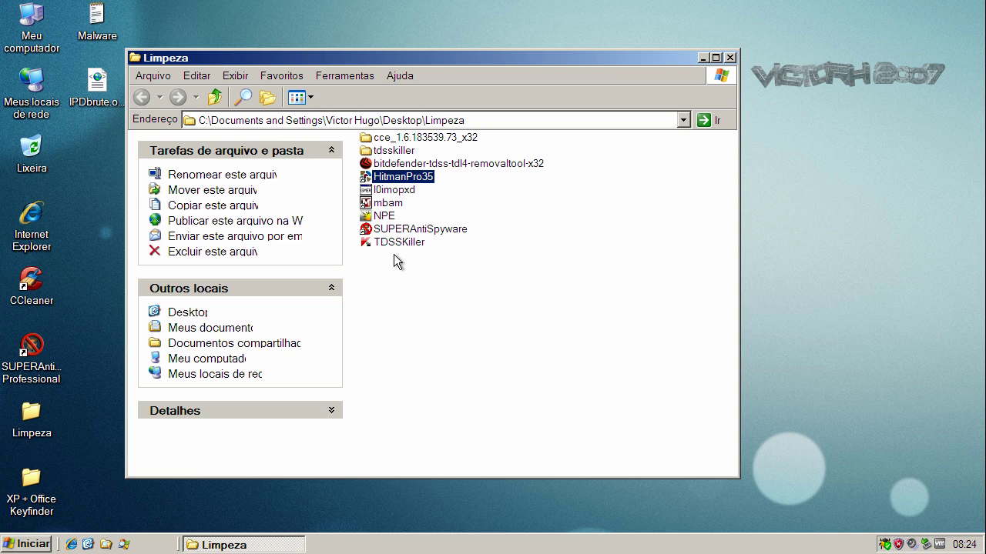
pyautogui.click(396, 245)
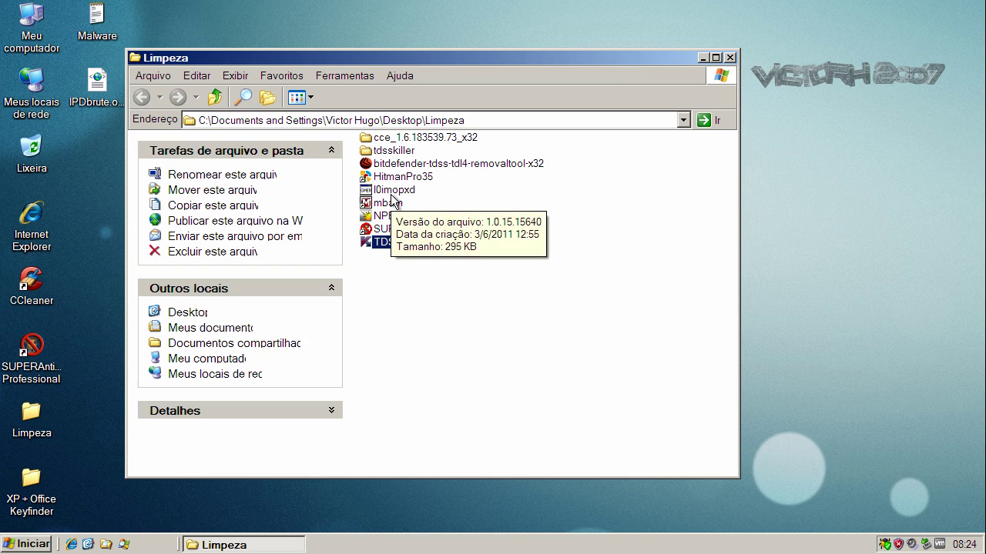
pyautogui.click(387, 218)
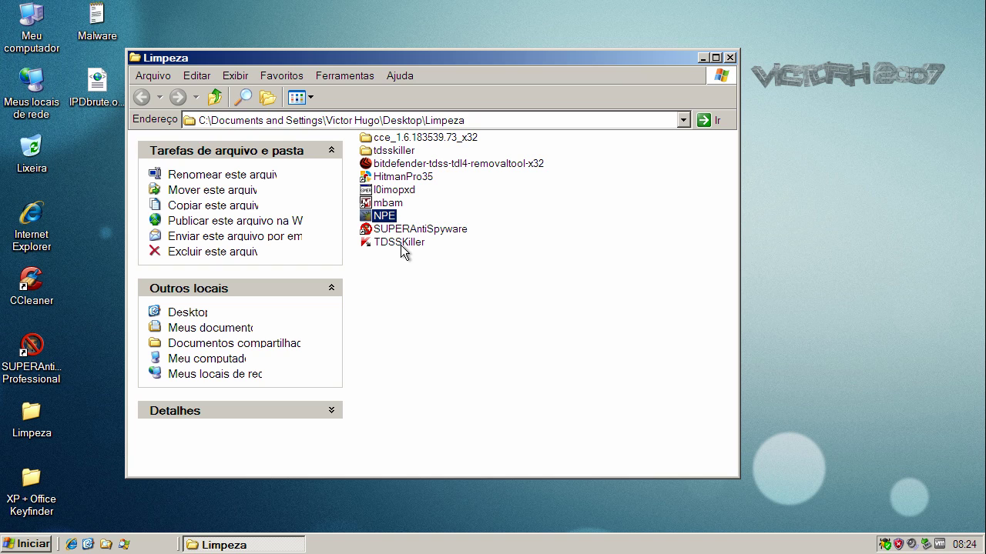
pyautogui.click(400, 243)
pyautogui.moveTo(402, 243)
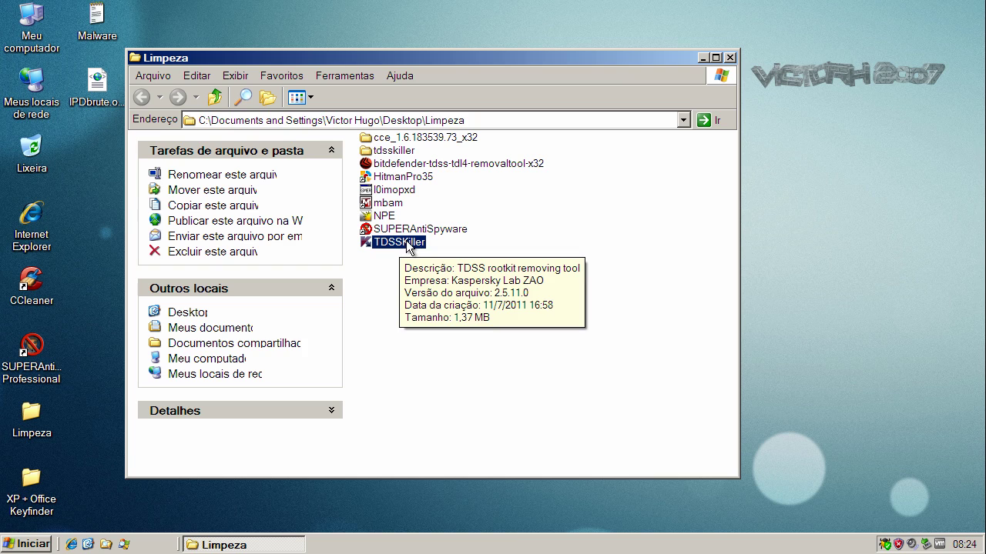
pyautogui.click(394, 190)
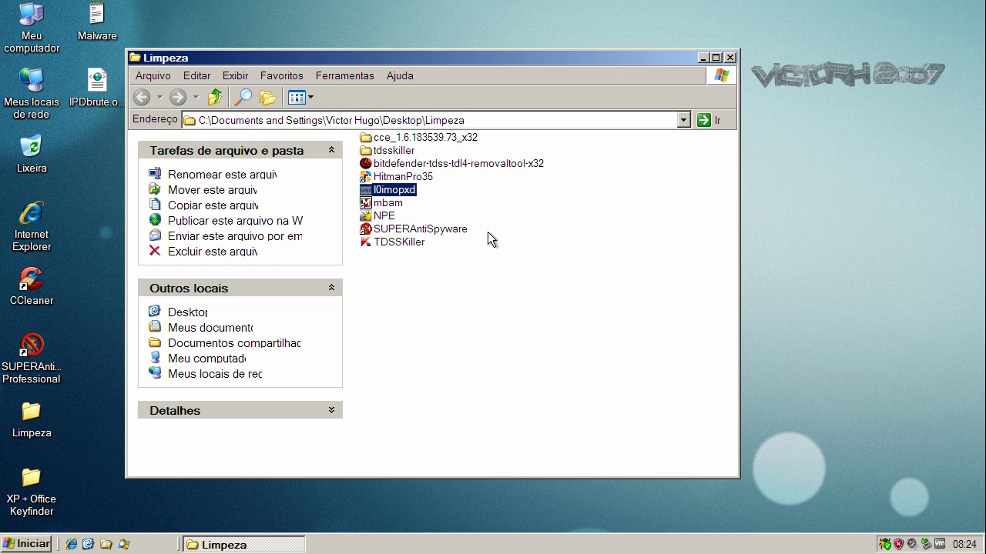
pyautogui.click(391, 217)
pyautogui.doubleClick(393, 217)
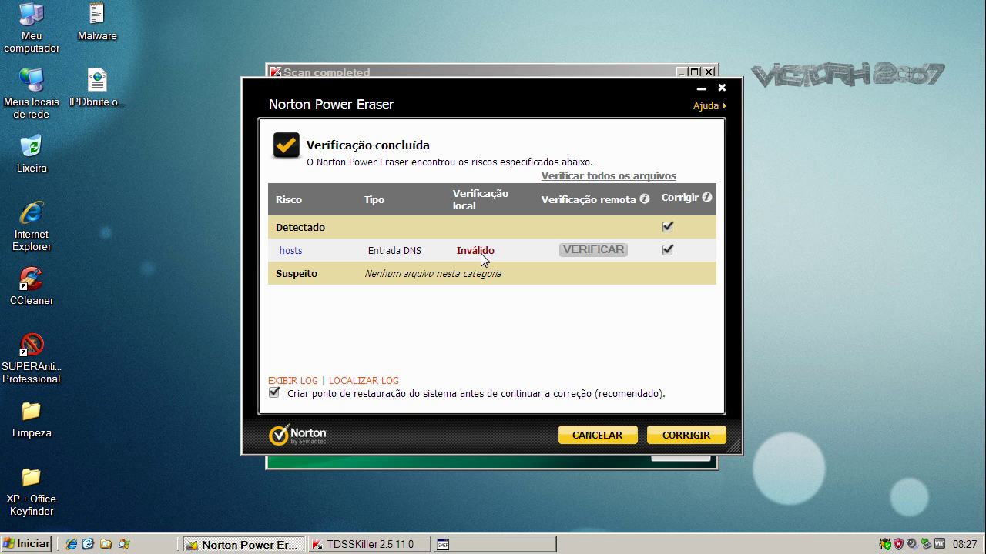
# Cancel Norton Power Eraser's correction of the hosts entry and close the Norton Power Eraser, TDSSKiller and GMER windows
pyautogui.click(620, 437)
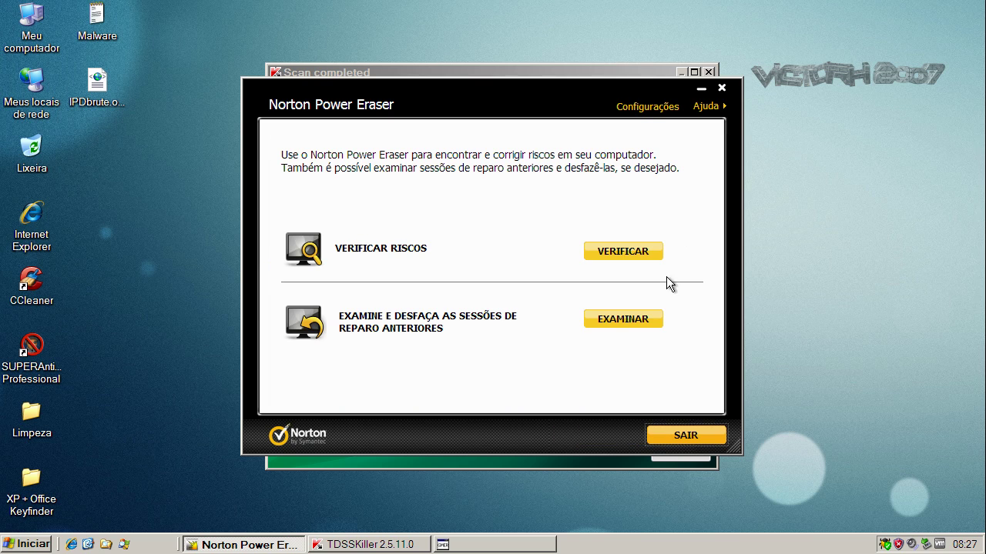
pyautogui.click(721, 88)
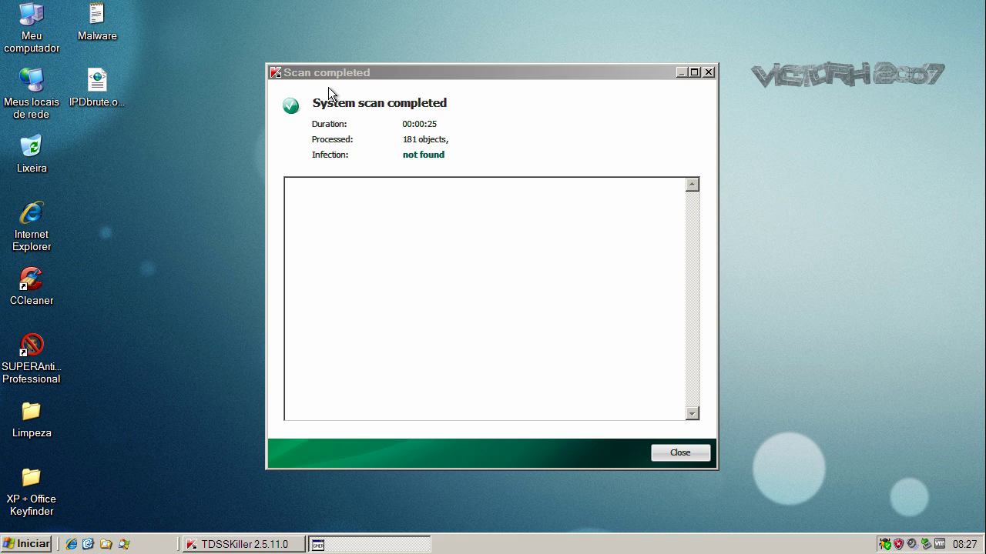
pyautogui.click(666, 452)
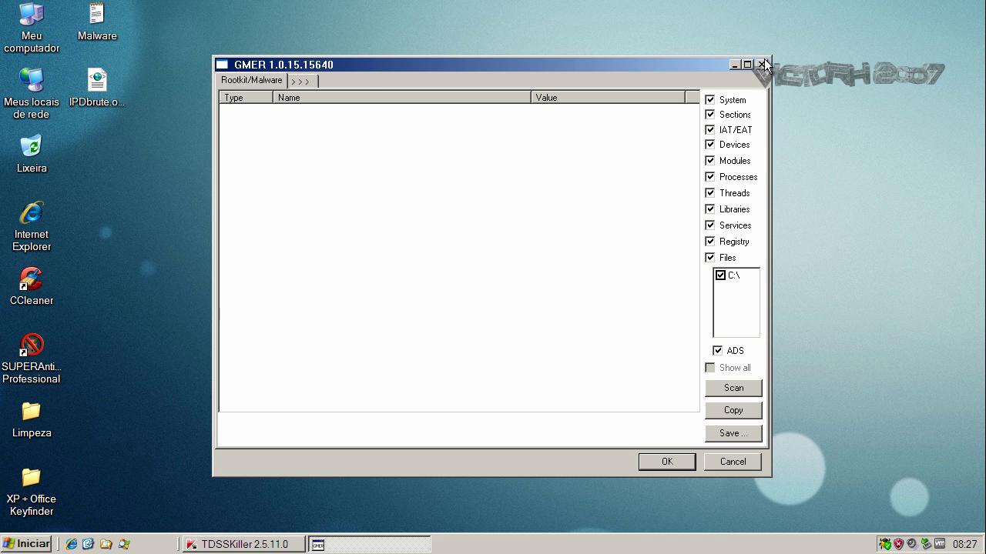
pyautogui.click(761, 65)
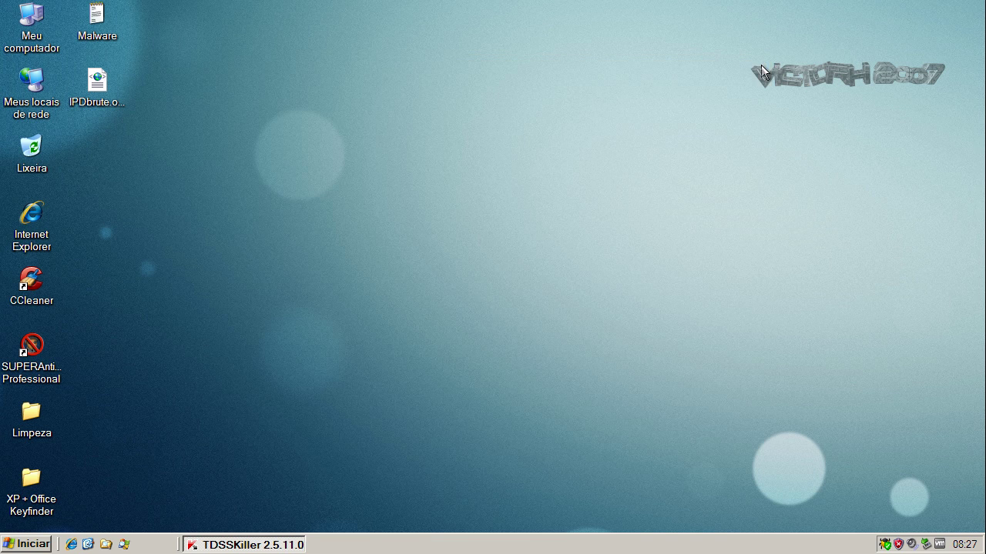
pyautogui.rightClick(262, 544)
pyautogui.click(299, 508)
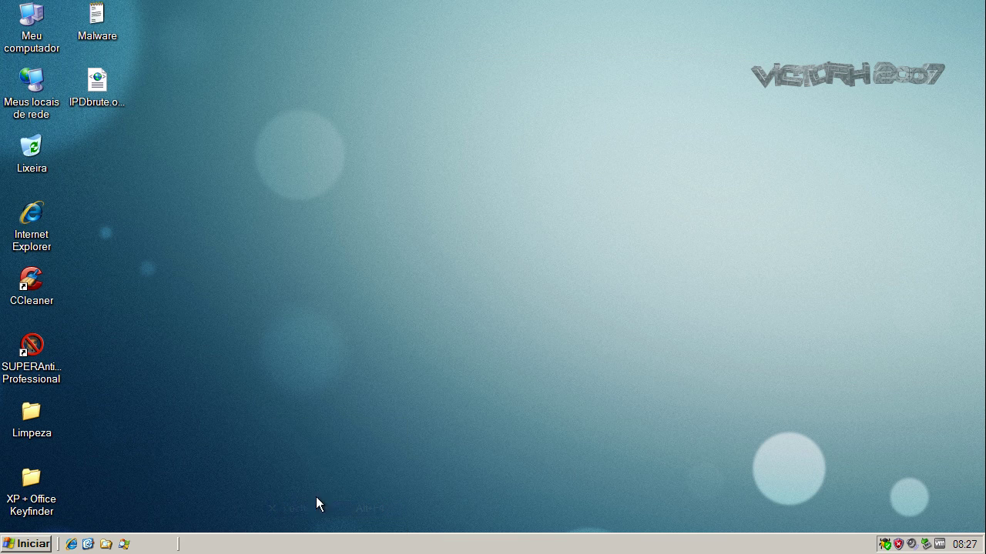
# Open the SUPERAntiSpyware main window and reposition it on the desktop
pyautogui.doubleClick(884, 544)
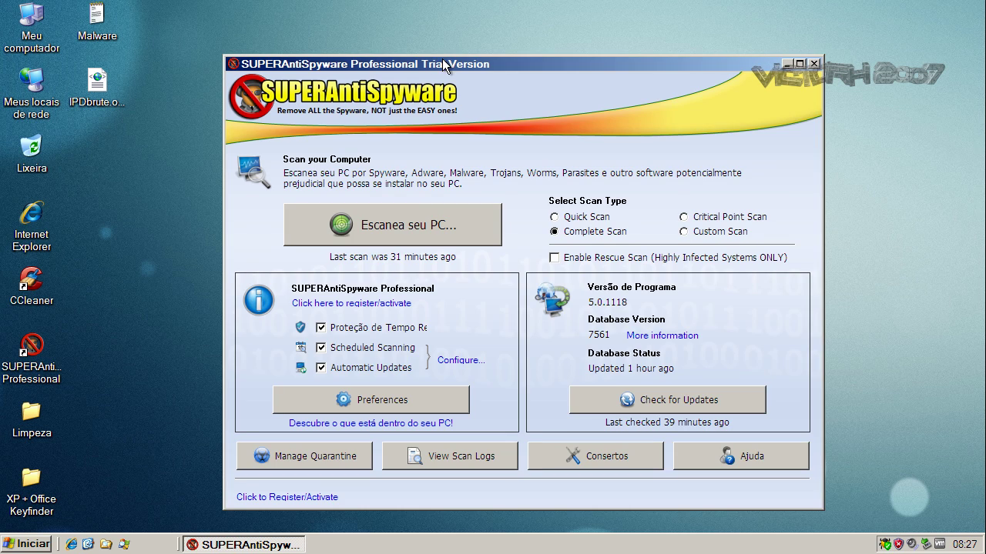
pyautogui.moveTo(435, 61); pyautogui.dragTo(373, 60)
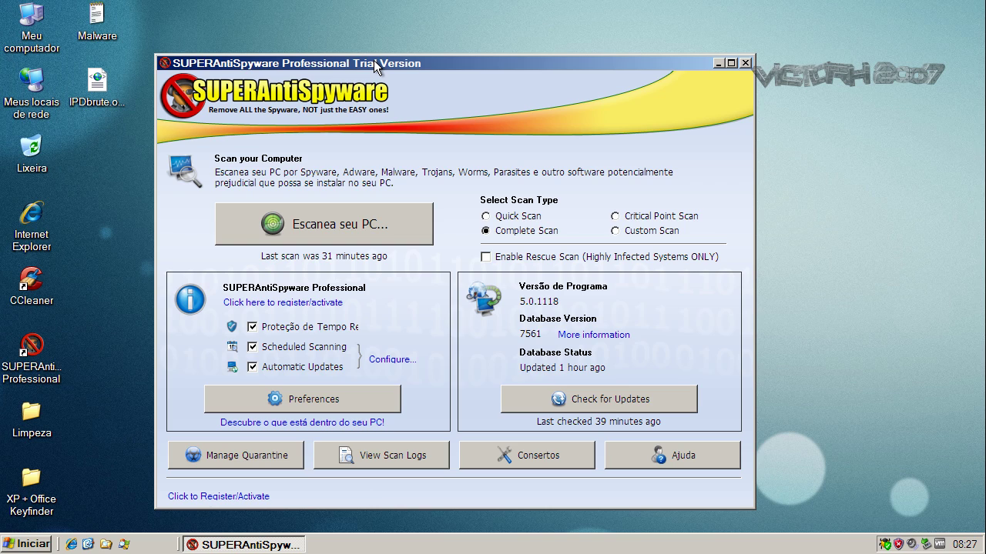